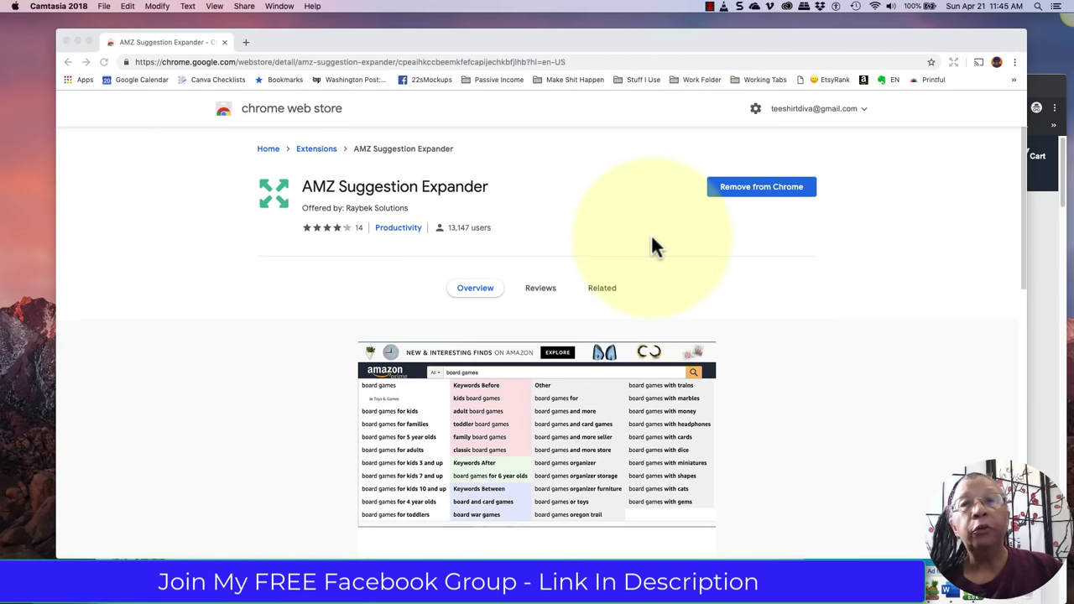
- Search the web for "amz Suggestion expander" in a new tab and view the extension's Chrome Web Store page
{"action": "left_click", "coordinate": [244, 42]}
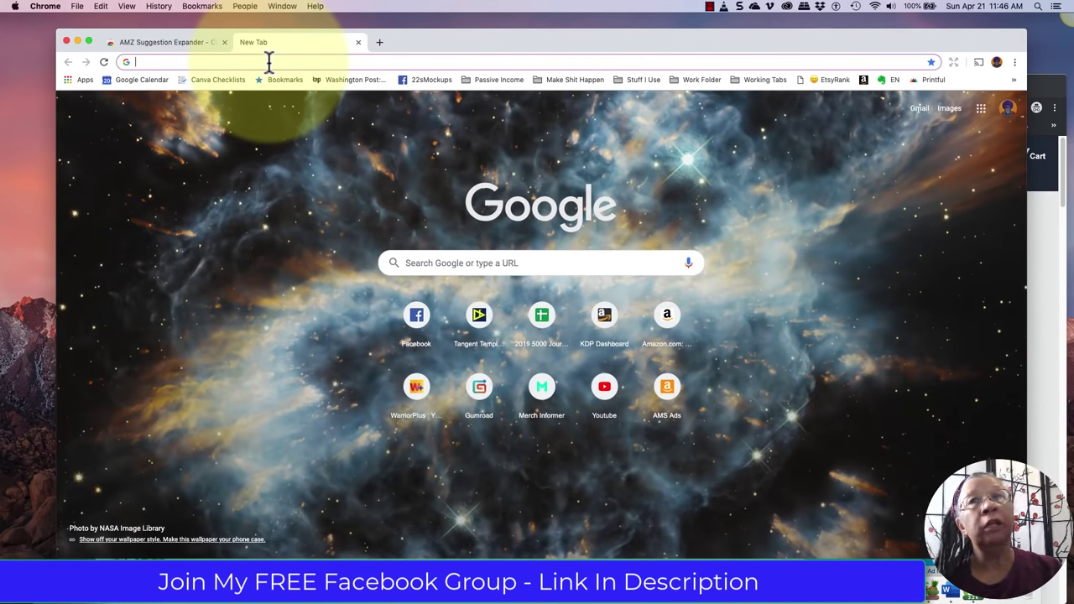
{"action": "type", "text": "am"}
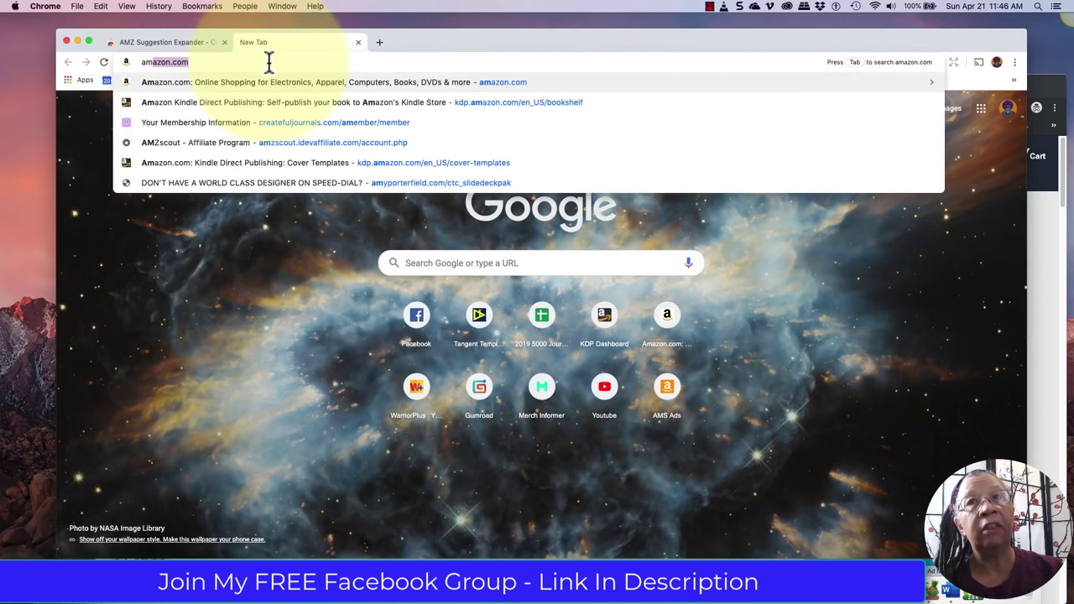
{"action": "type", "text": "z Su"}
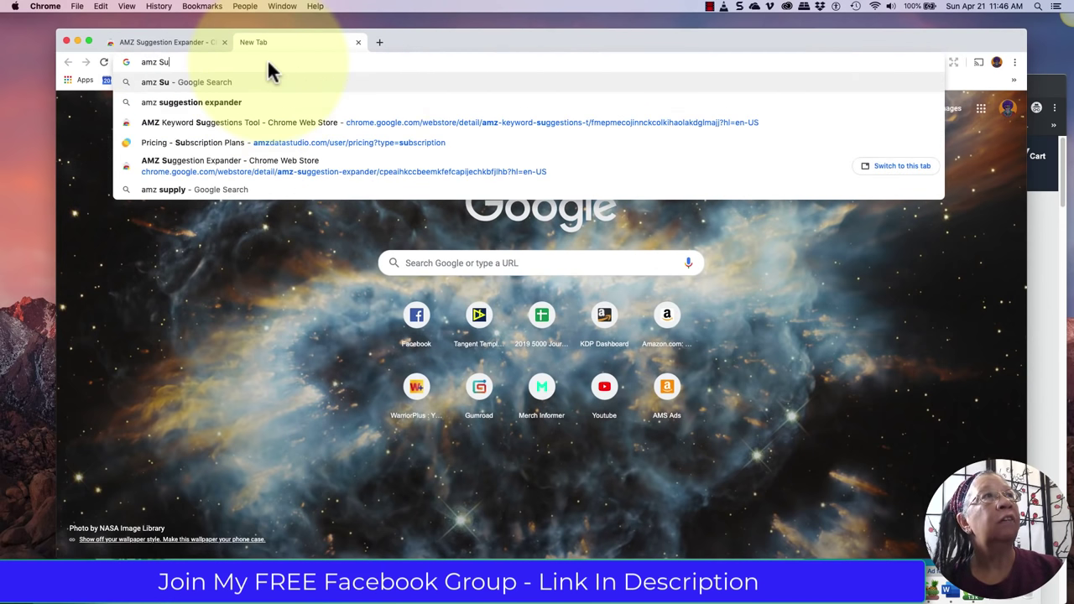
{"action": "type", "text": "ggestion ex"}
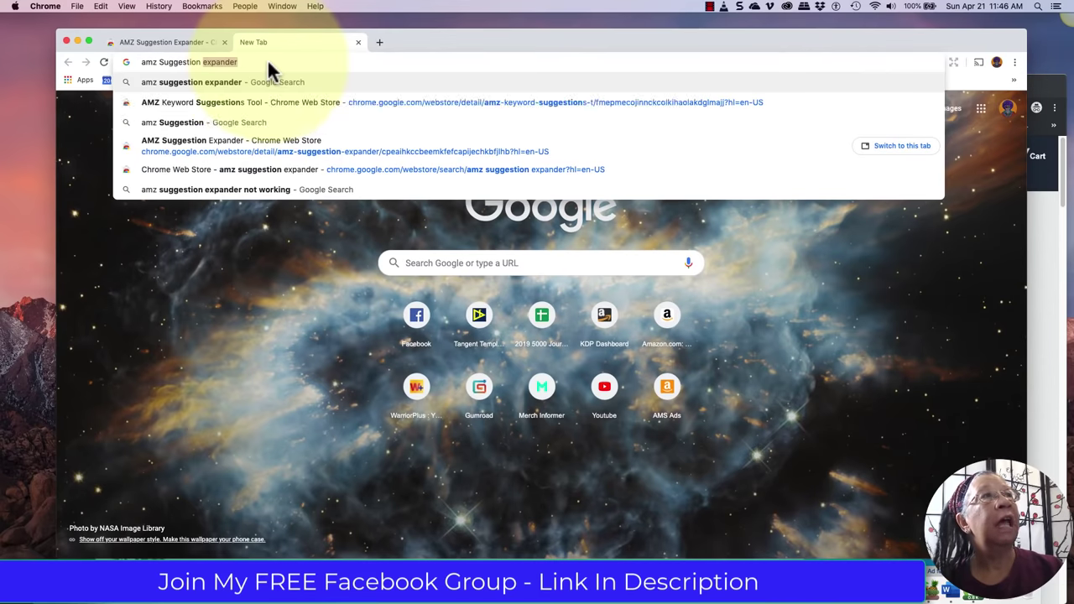
{"action": "type", "text": "pander"}
{"action": "key", "text": "Return"}
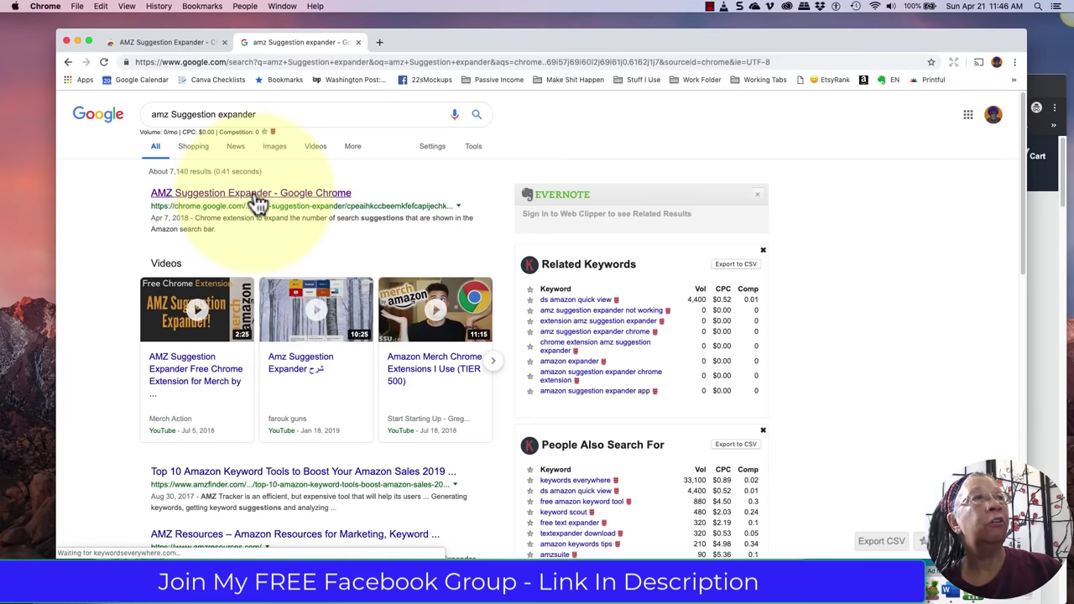
{"action": "left_click", "coordinate": [257, 200]}
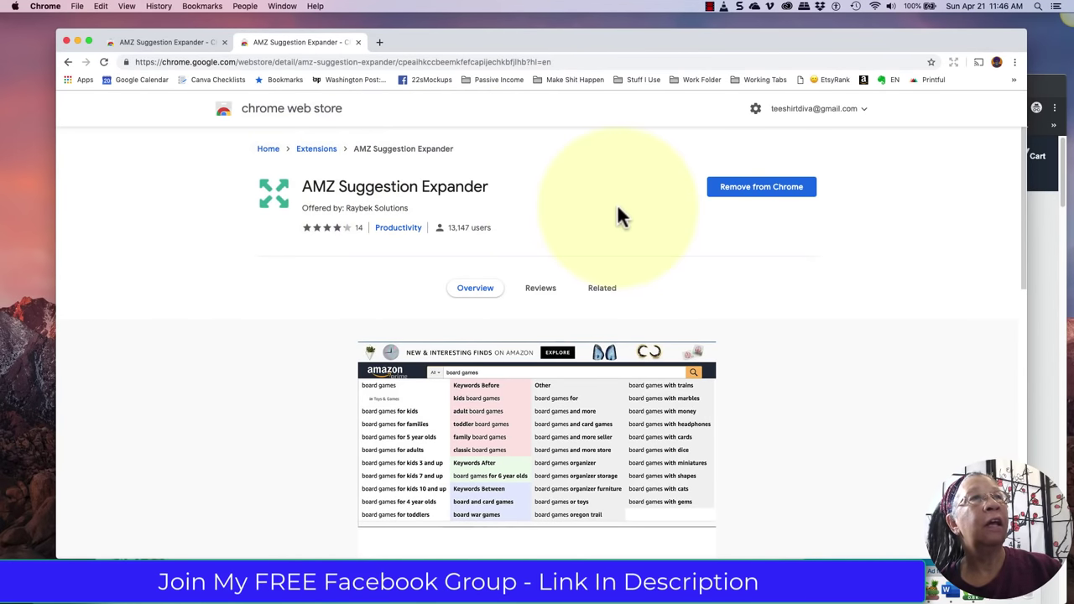
{"action": "scroll", "coordinate": [616, 216], "scroll_direction": "down", "scroll_amount": 1}
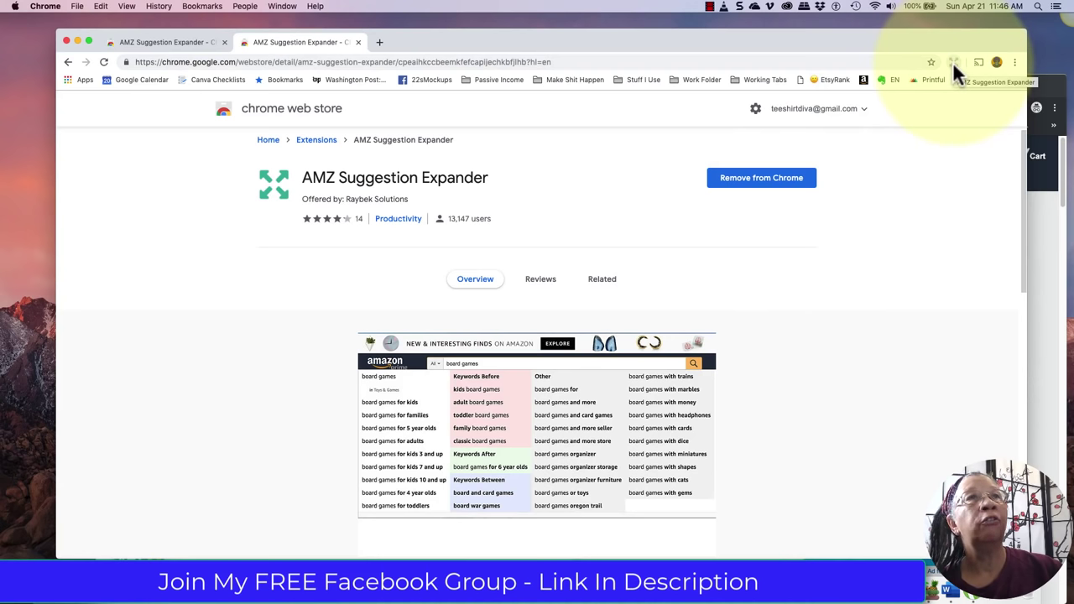
{"action": "scroll", "coordinate": [450, 361], "scroll_direction": "down", "scroll_amount": 3}
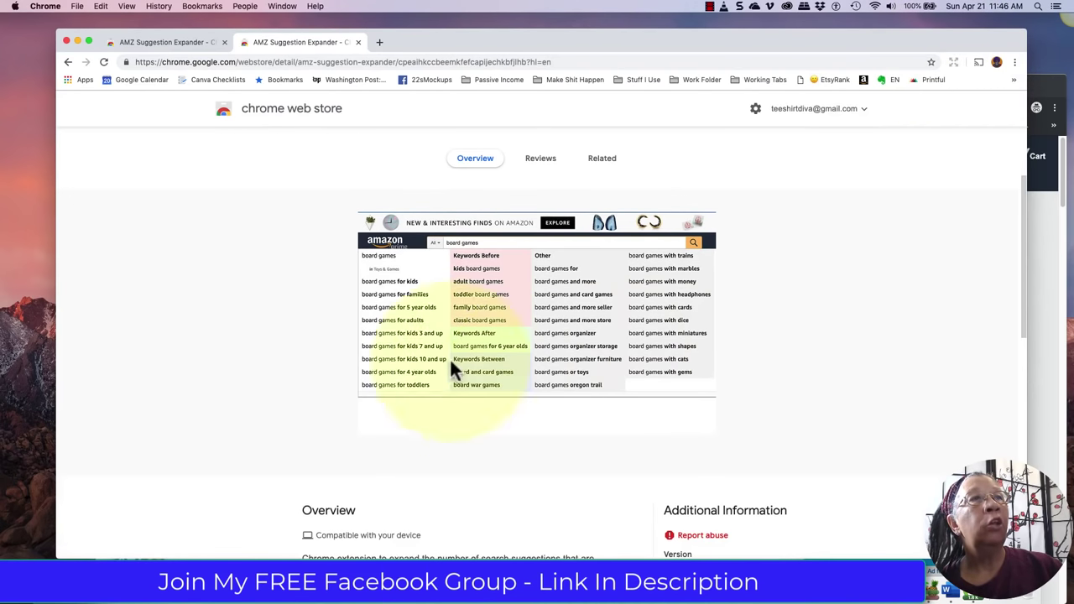
{"action": "scroll", "coordinate": [720, 360], "scroll_direction": "up", "scroll_amount": 3}
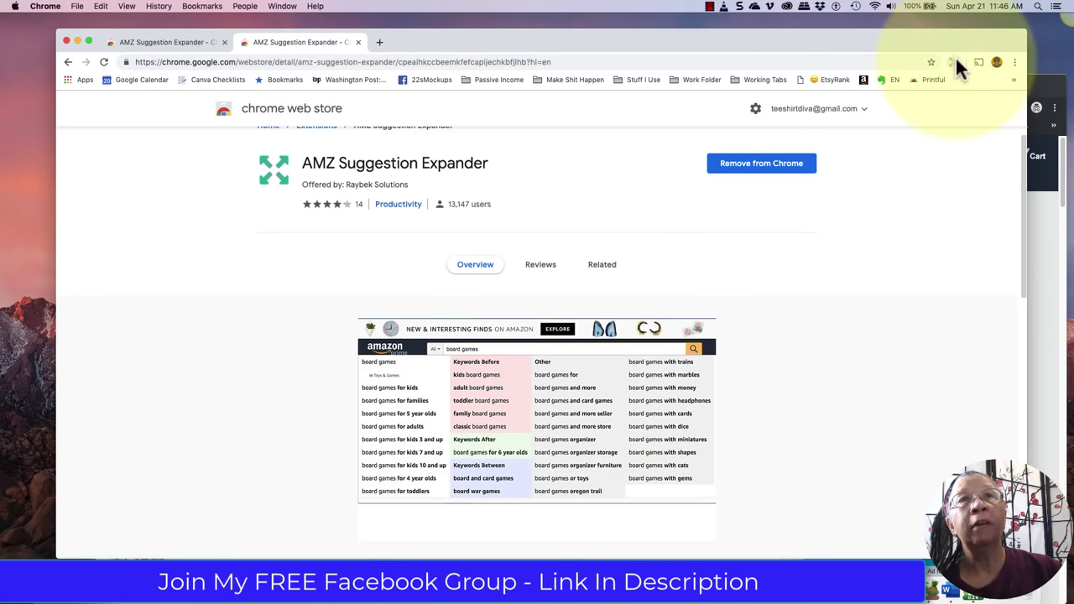
- Open the details of the AMZ Suggestion Expander in the browser's extension manager and check its site access and Allow in incognito settings
{"action": "left_click", "coordinate": [1015, 62]}
{"action": "mouse_move", "coordinate": [877, 361]}
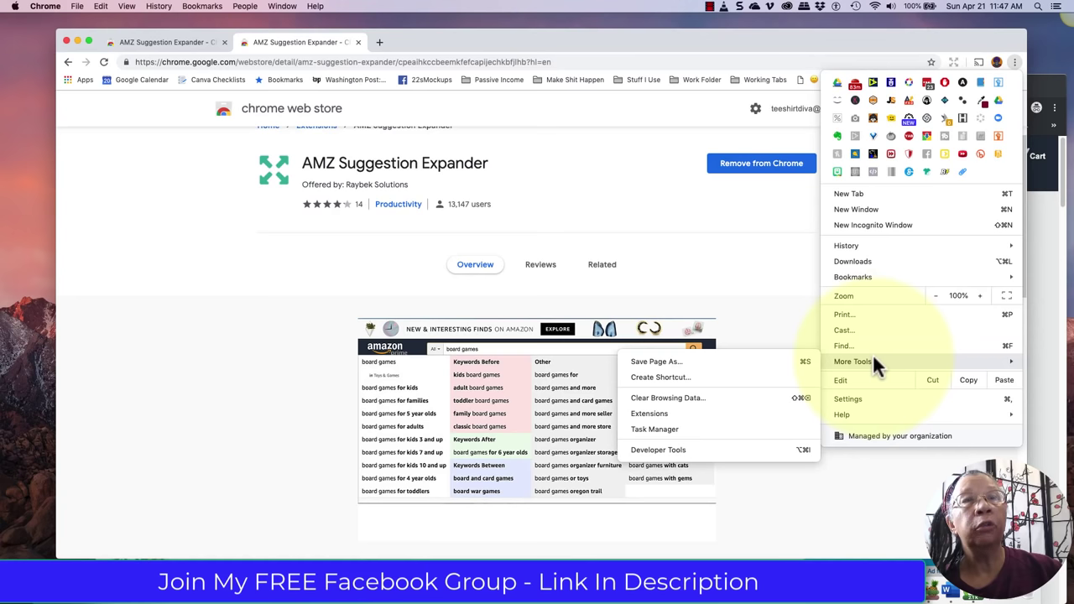
{"action": "left_click", "coordinate": [685, 412]}
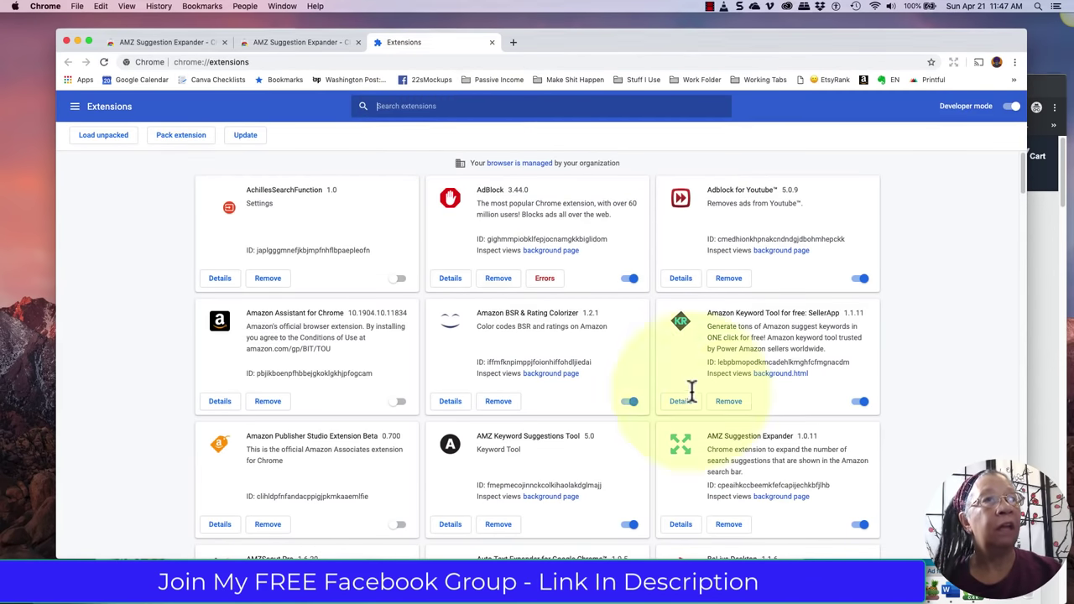
{"action": "scroll", "coordinate": [689, 457], "scroll_direction": "down", "scroll_amount": 3}
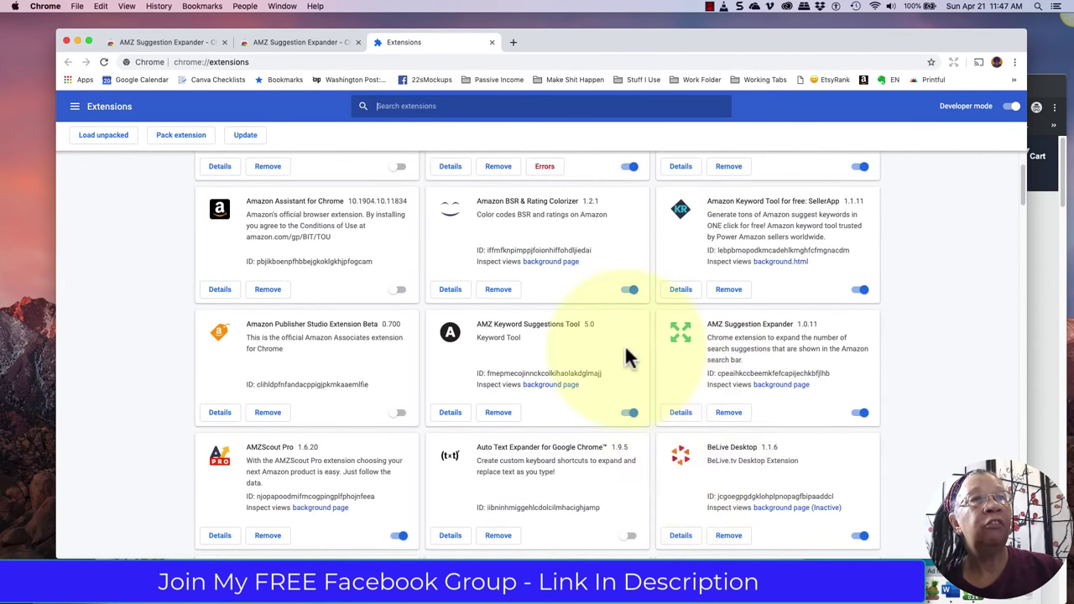
{"action": "left_click", "coordinate": [678, 414]}
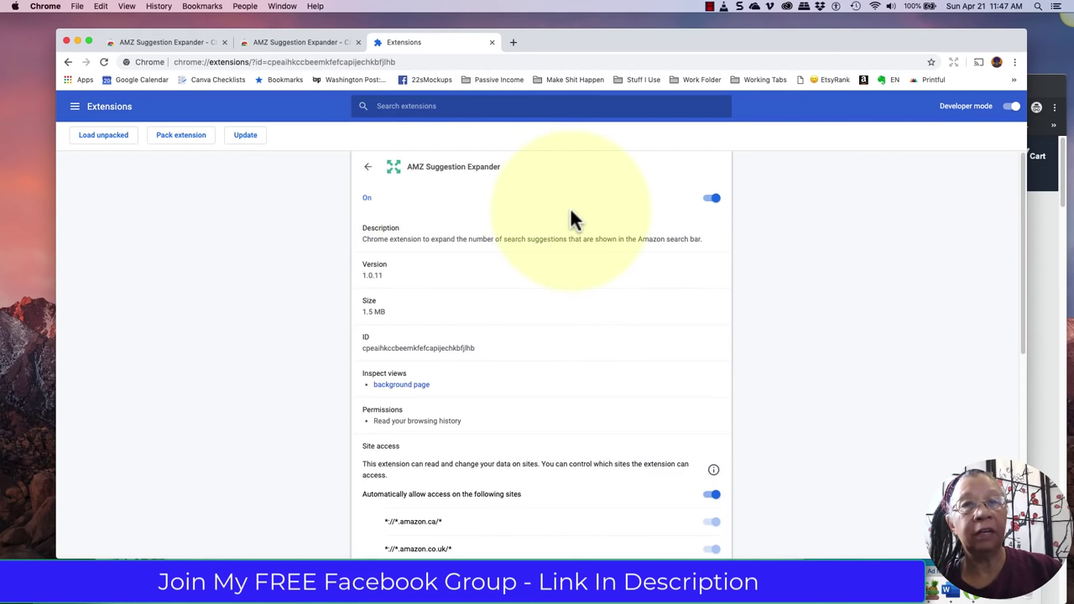
{"action": "scroll", "coordinate": [571, 212], "scroll_direction": "down", "scroll_amount": 5}
{"action": "scroll", "coordinate": [570, 220], "scroll_direction": "down", "scroll_amount": 2}
{"action": "scroll", "coordinate": [504, 214], "scroll_direction": "up", "scroll_amount": 1}
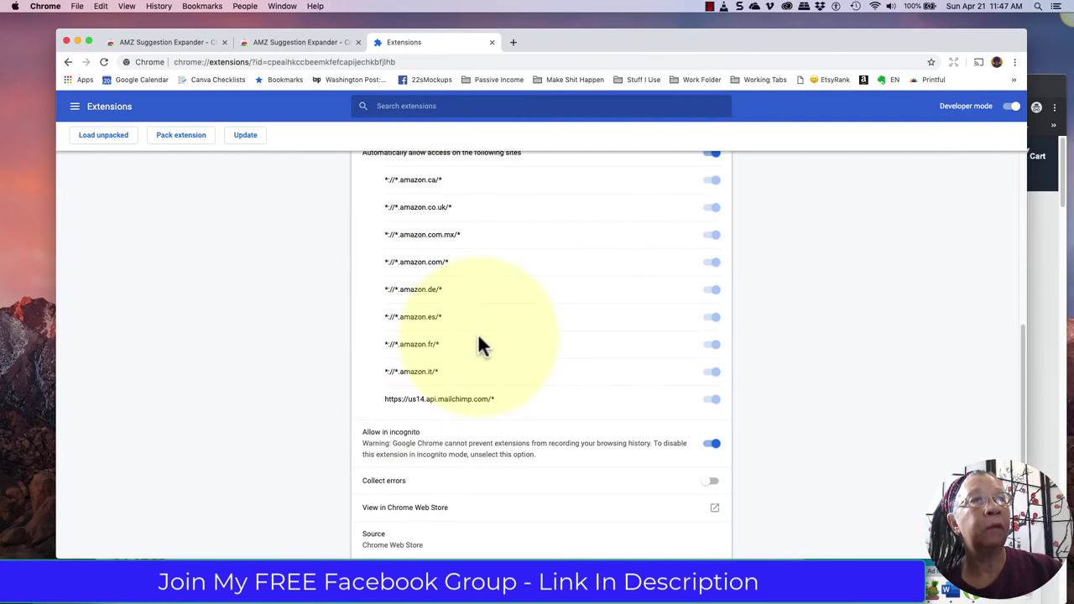
{"action": "scroll", "coordinate": [484, 344], "scroll_direction": "down", "scroll_amount": 1}
{"action": "scroll", "coordinate": [483, 346], "scroll_direction": "down", "scroll_amount": 1}
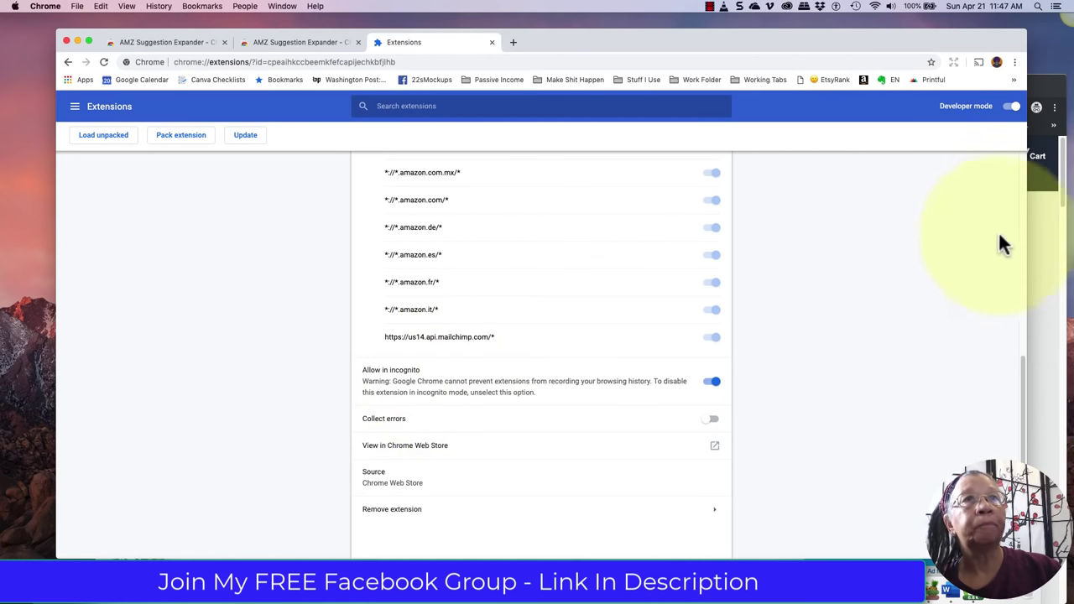
- Move the incognito Amazon window lower, return to the main browser window and close the Extensions page
{"action": "left_click", "coordinate": [1067, 205]}
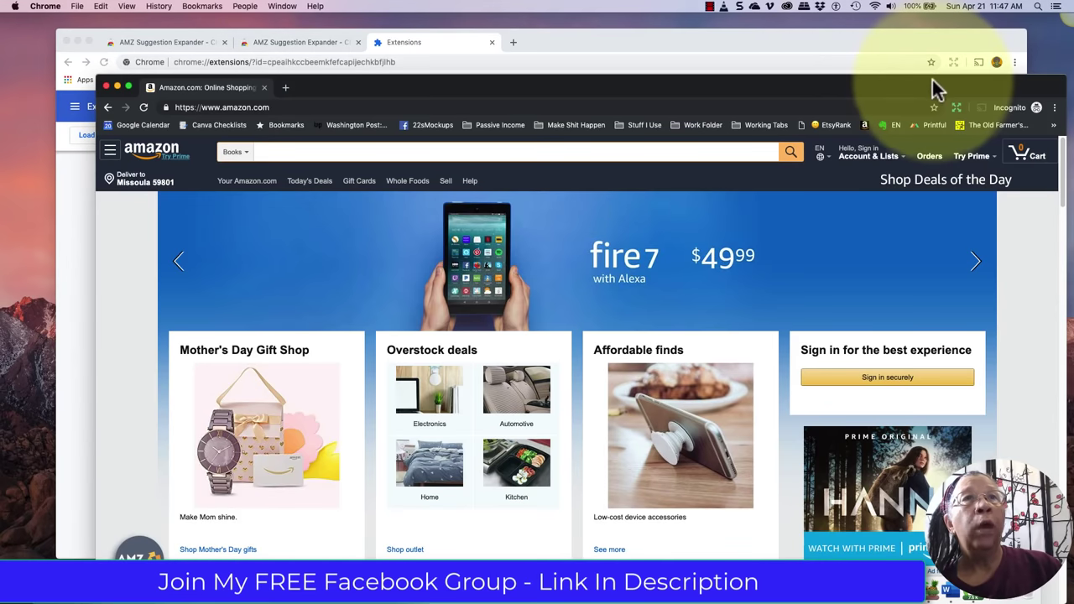
{"action": "double_click", "coordinate": [886, 67]}
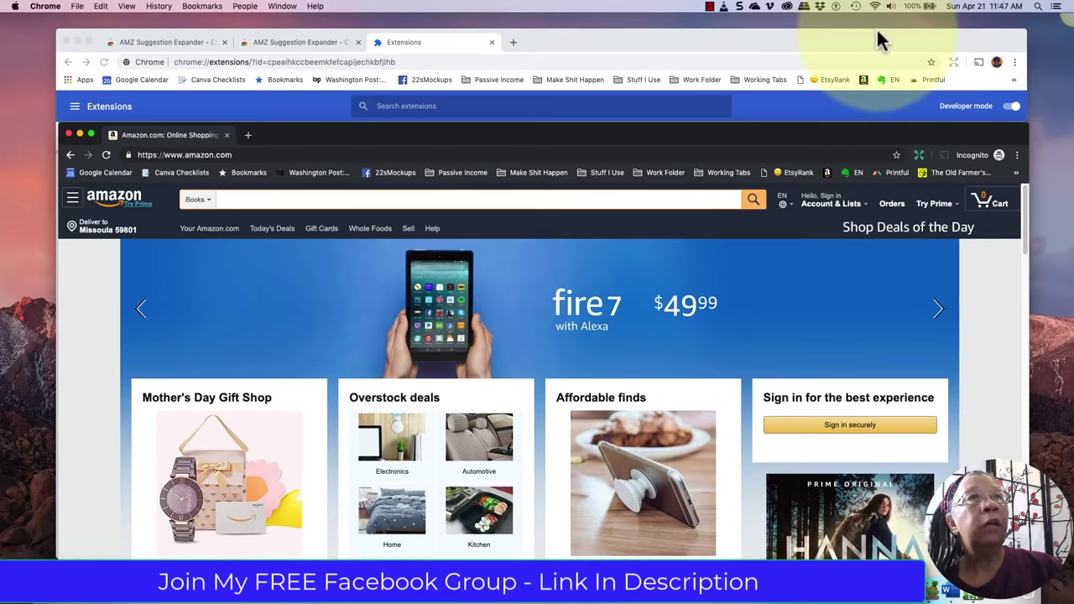
{"action": "left_click", "coordinate": [877, 29]}
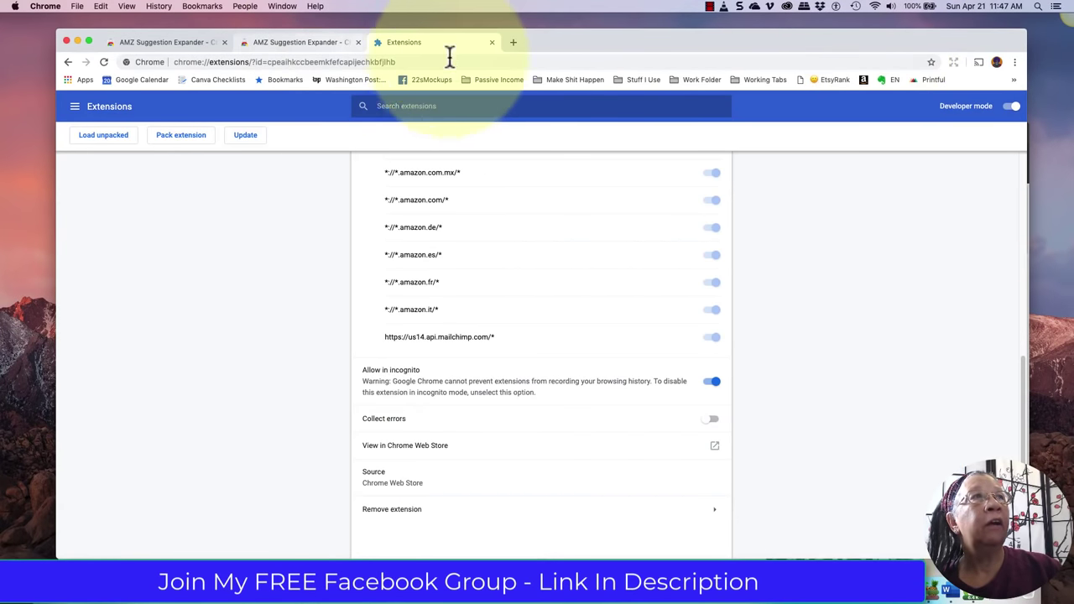
{"action": "left_click", "coordinate": [492, 42]}
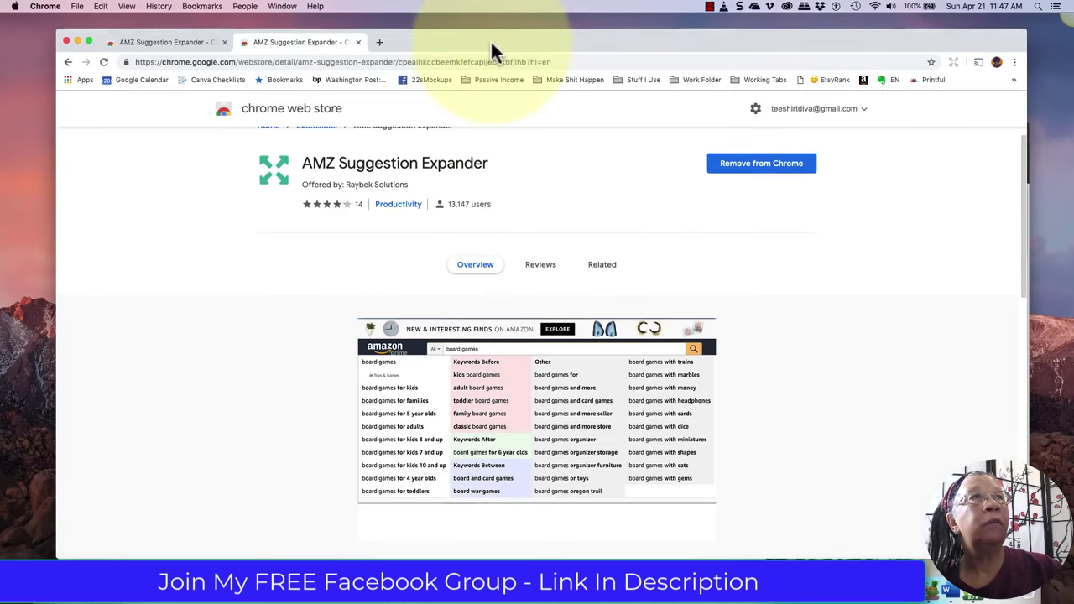
- Open a new incognito window and close it again
{"action": "left_click", "coordinate": [1016, 60]}
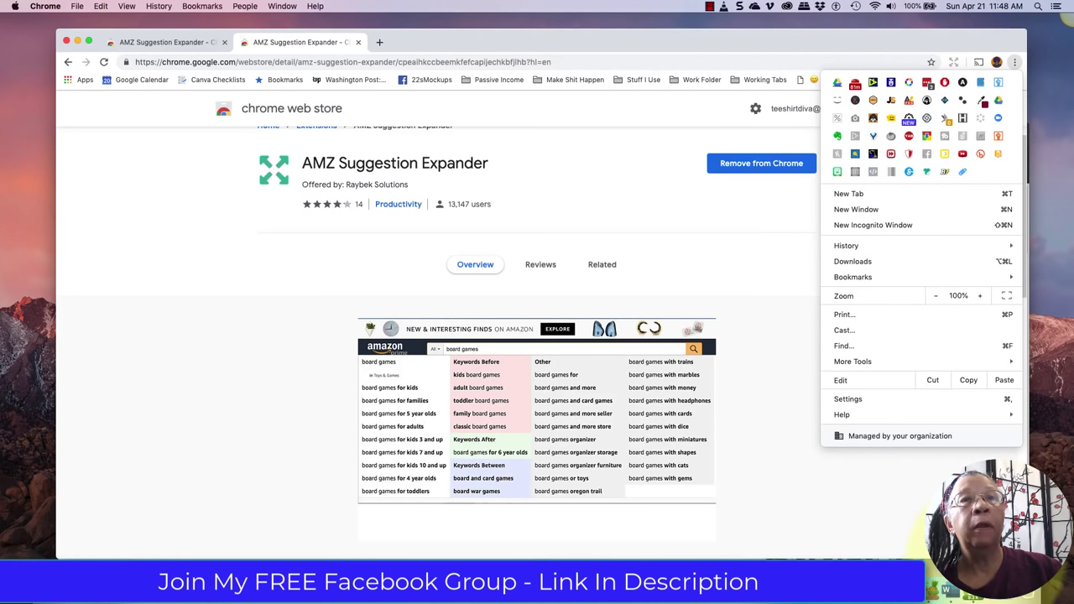
{"action": "left_click", "coordinate": [875, 225]}
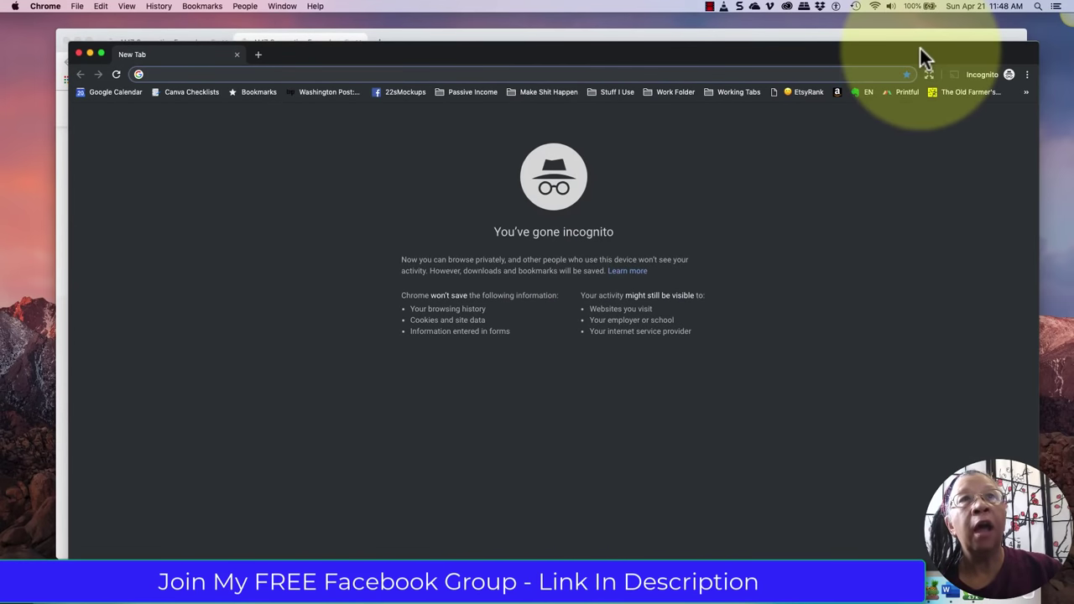
{"action": "left_click_drag", "start_coordinate": [920, 48], "coordinate": [915, 52]}
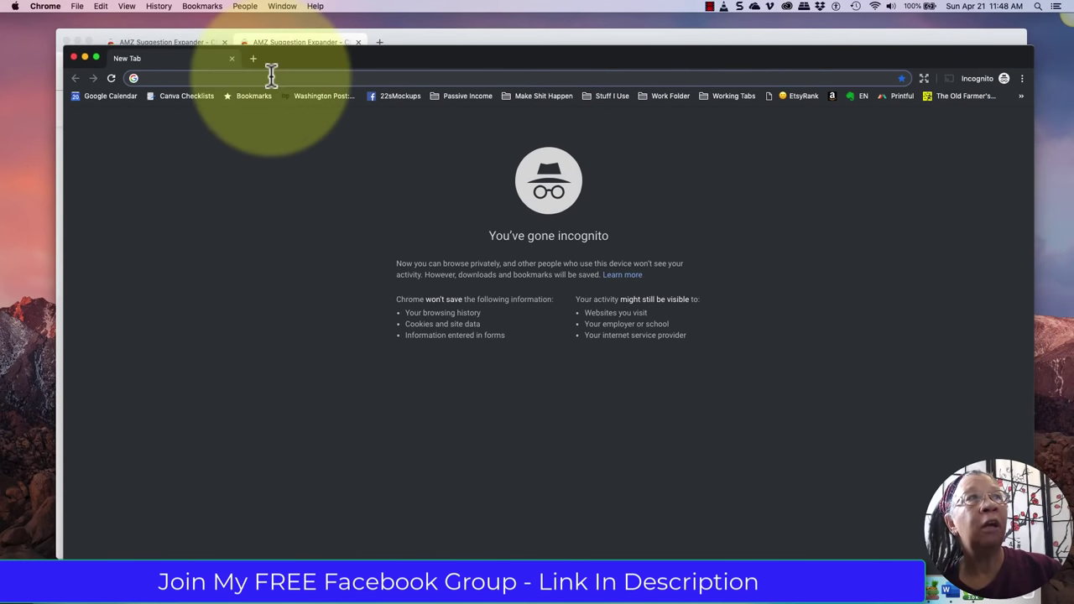
{"action": "left_click", "coordinate": [73, 57]}
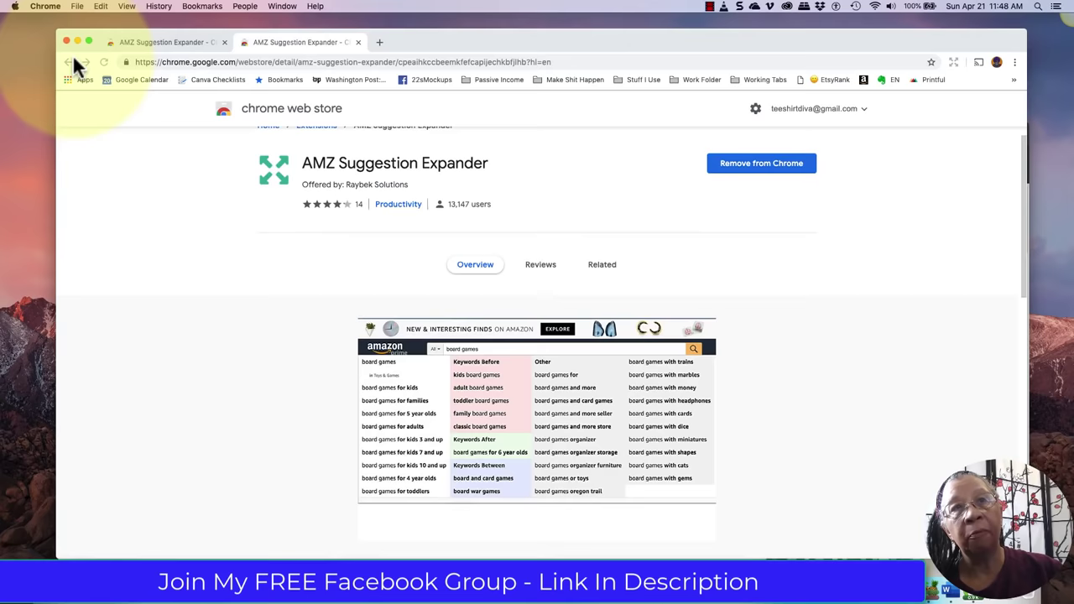
- Bring the incognito Amazon window to the front and move it up over the Chrome Web Store window
{"action": "left_click_drag", "start_coordinate": [1026, 238], "coordinate": [999, 240]}
{"action": "left_click", "coordinate": [1025, 239]}
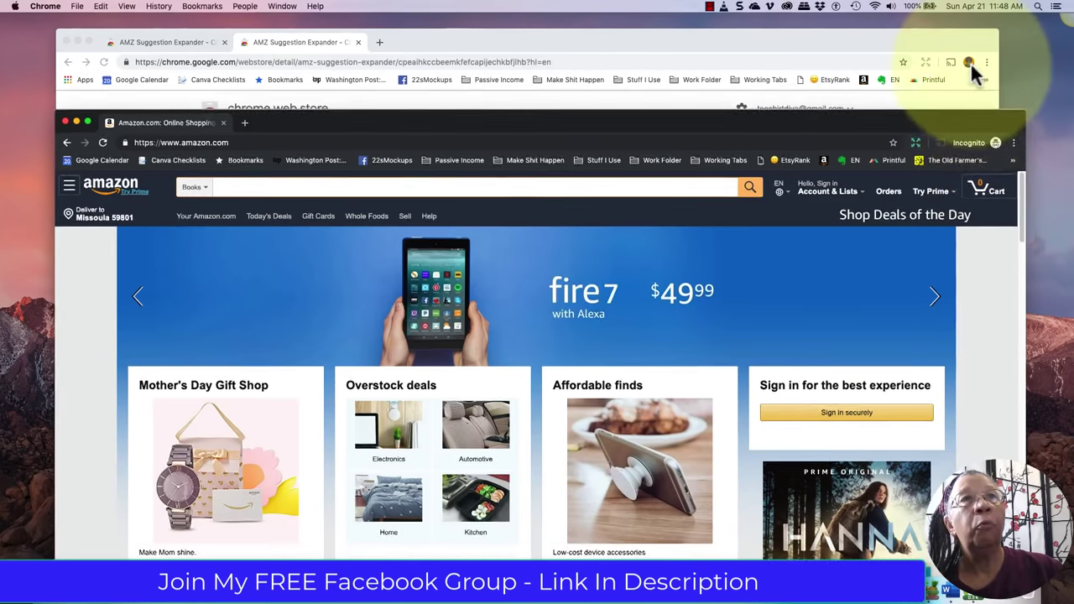
{"action": "left_click_drag", "start_coordinate": [974, 73], "coordinate": [975, 43]}
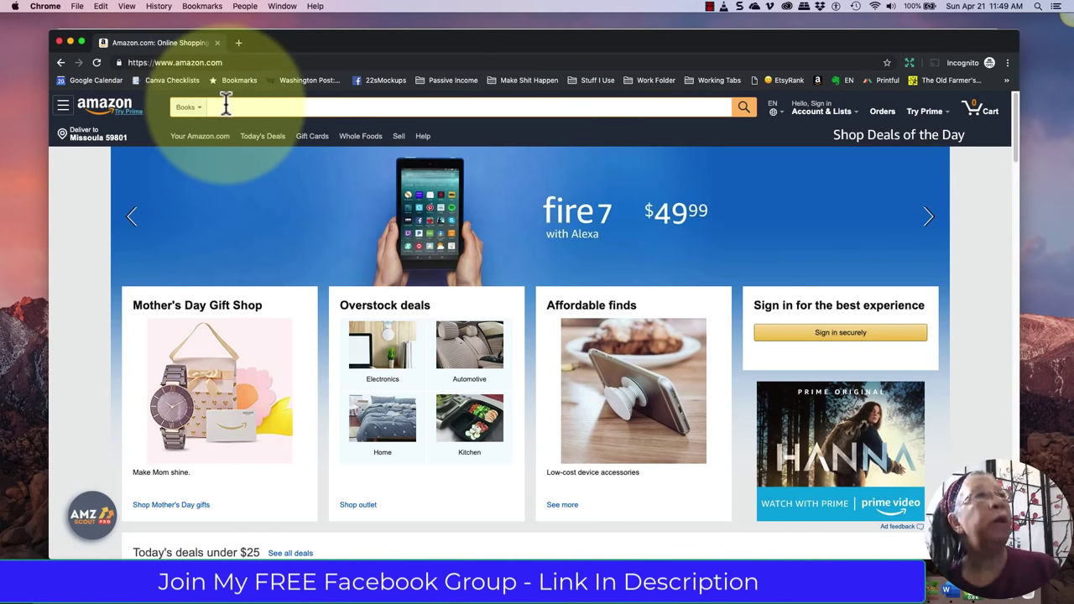
- Set the Amazon search to All Departments, enter "Journal" and open the suggestion "journal for"
{"action": "left_click", "coordinate": [198, 108]}
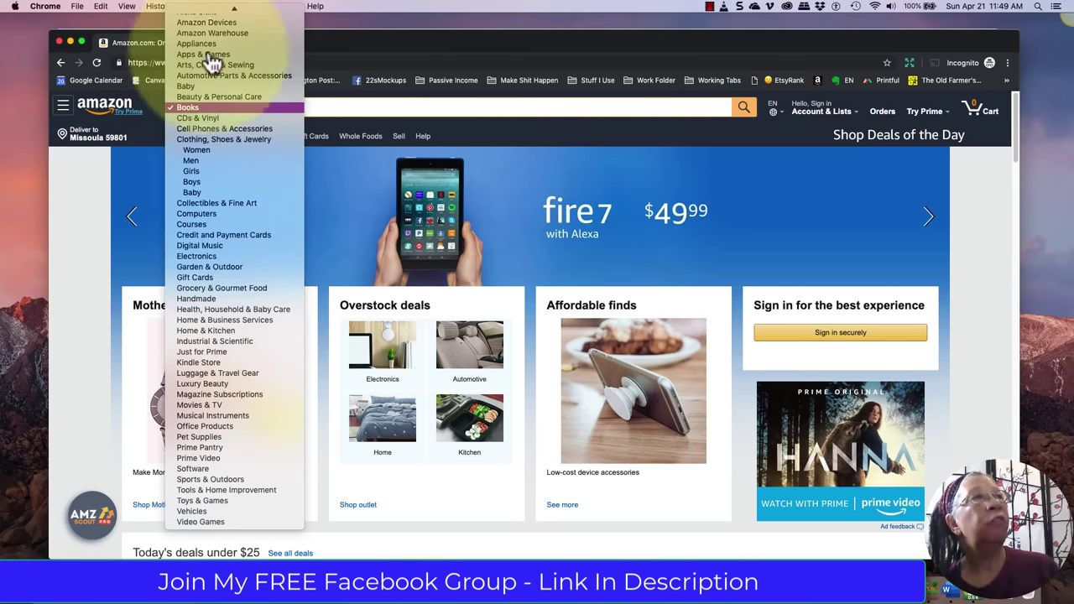
{"action": "mouse_move", "coordinate": [205, 10]}
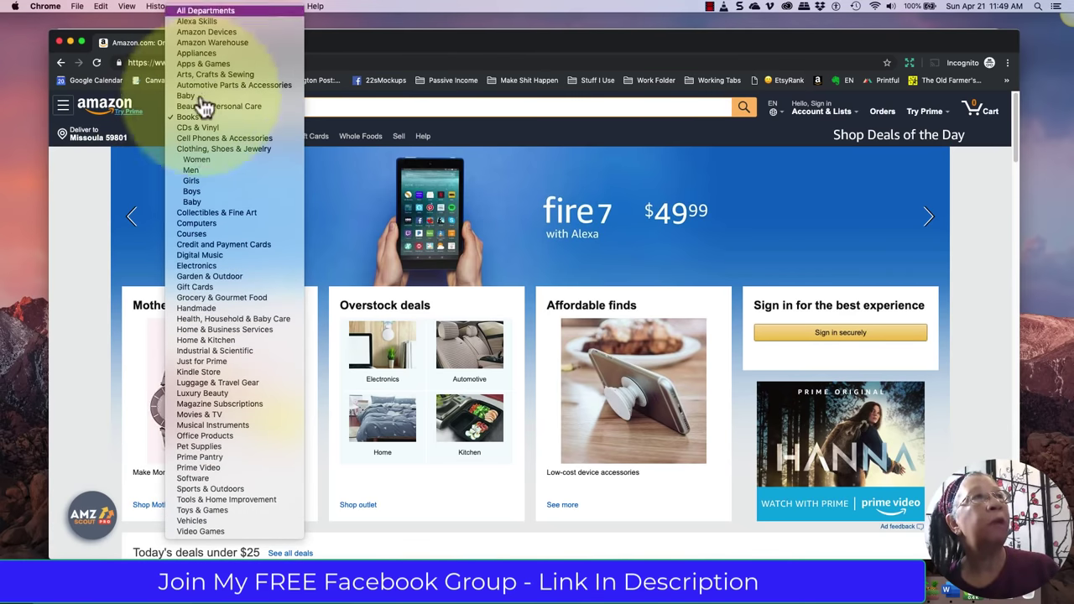
{"action": "left_click", "coordinate": [205, 11]}
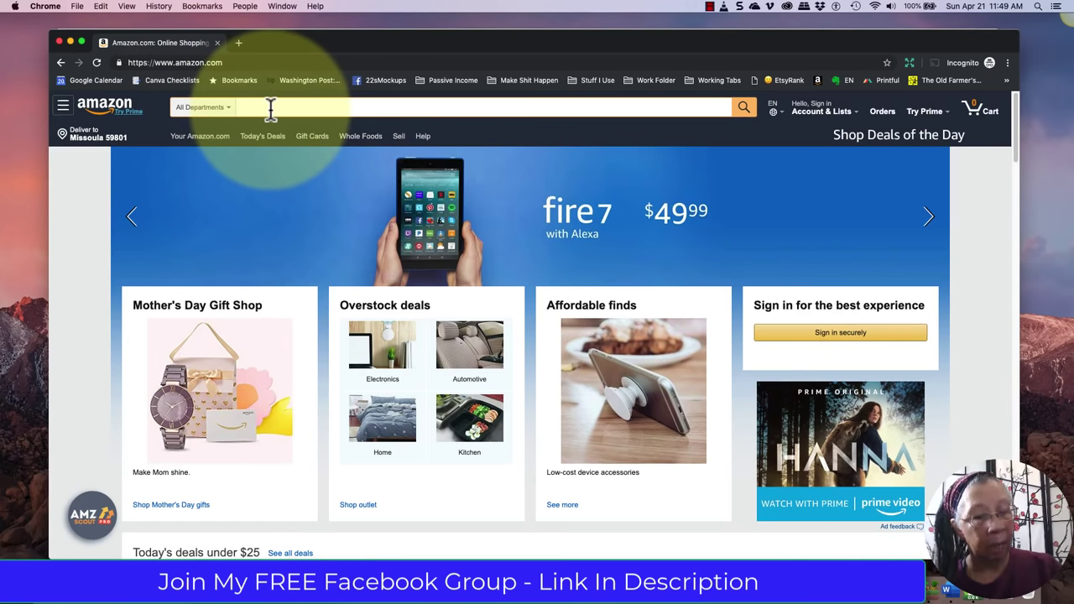
{"action": "left_click", "coordinate": [270, 108]}
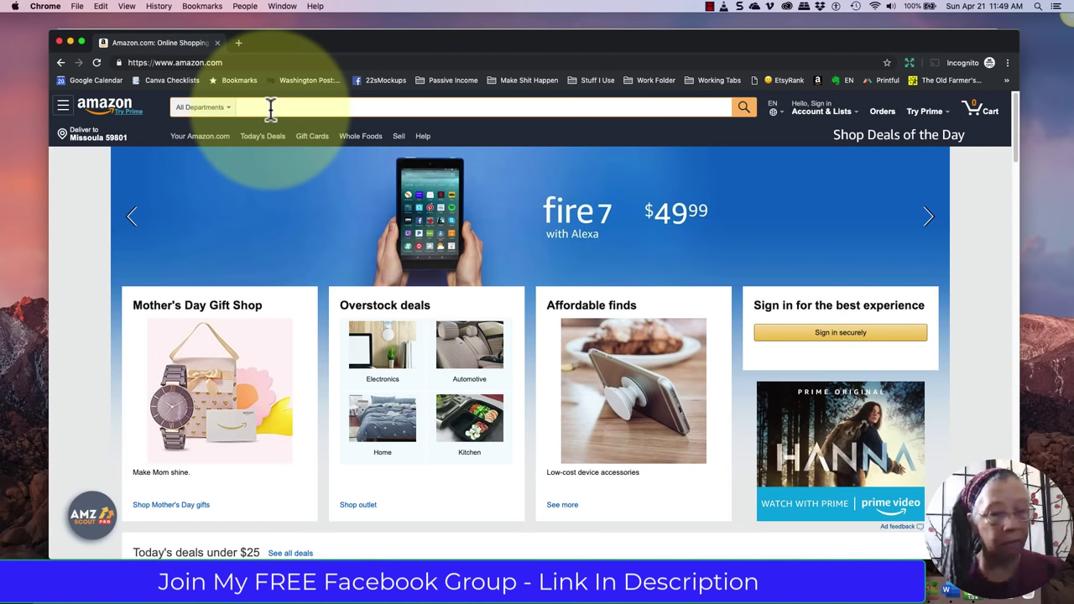
{"action": "type", "text": "Journal"}
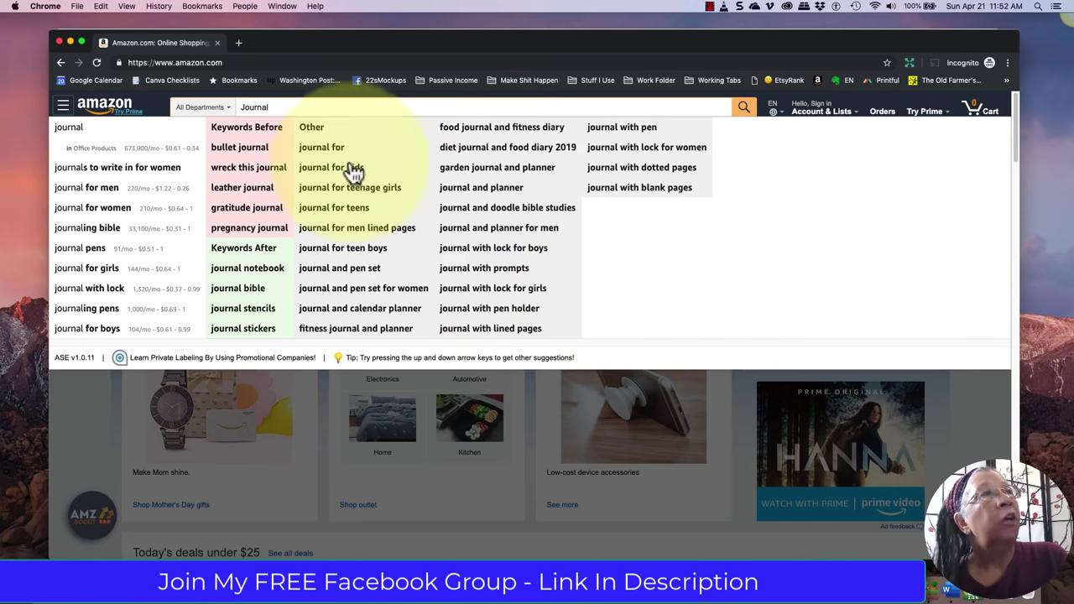
{"action": "left_click", "coordinate": [317, 151]}
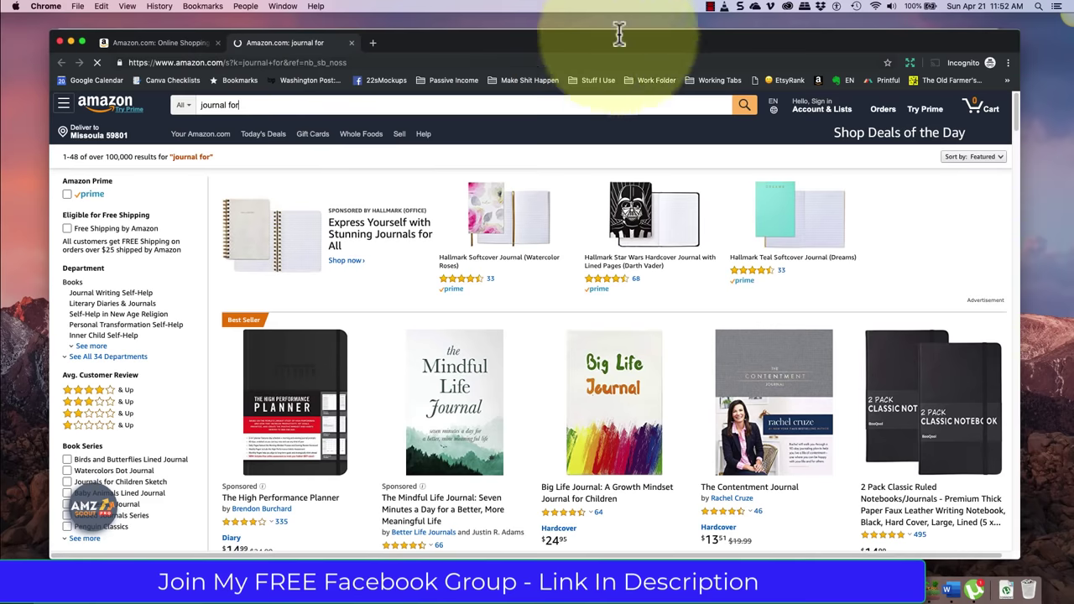
{"action": "left_click", "coordinate": [711, 6]}
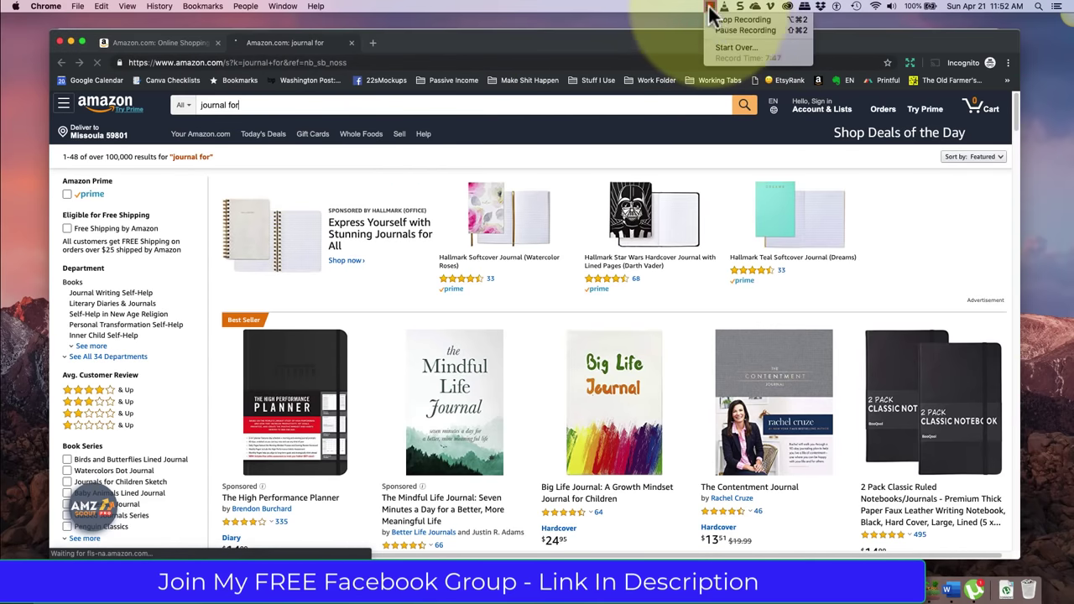
{"action": "left_click", "coordinate": [724, 32]}
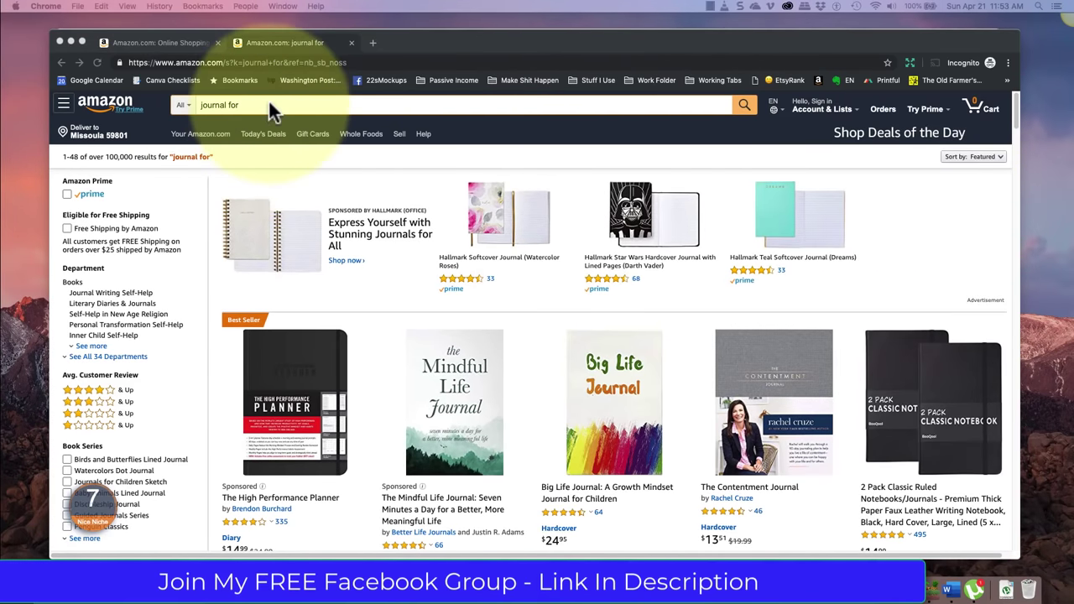
- Extend the Amazon search term to "journal for b" to list keyword suggestions starting with b
{"action": "left_click", "coordinate": [247, 110]}
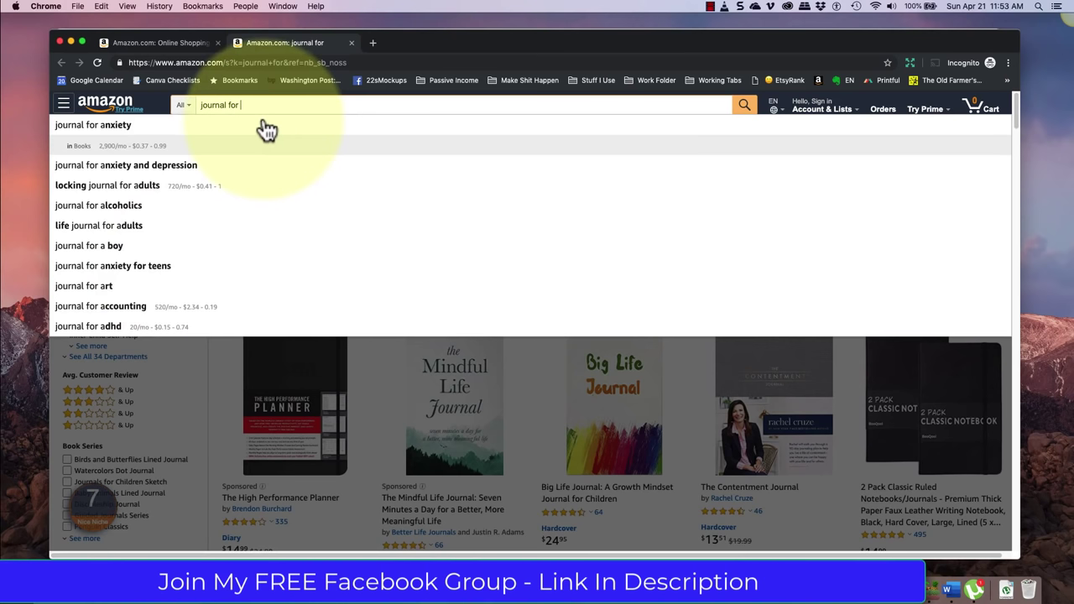
{"action": "type", "text": "b"}
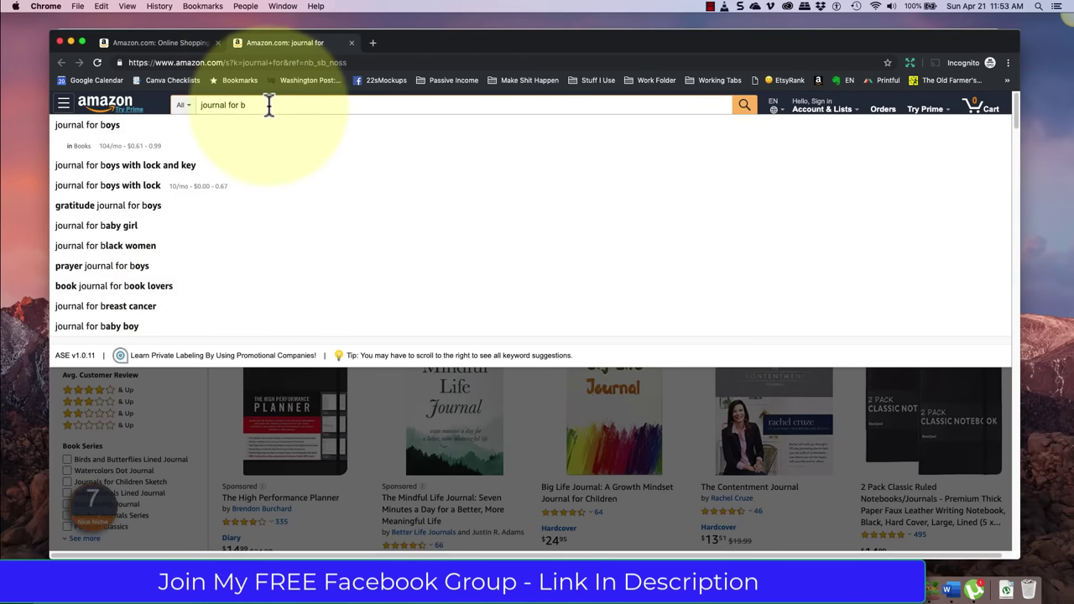
- Replace the letter after "journal for" with c and d in turn to view the keyword suggestions for each
{"action": "key", "text": "BackSpace"}
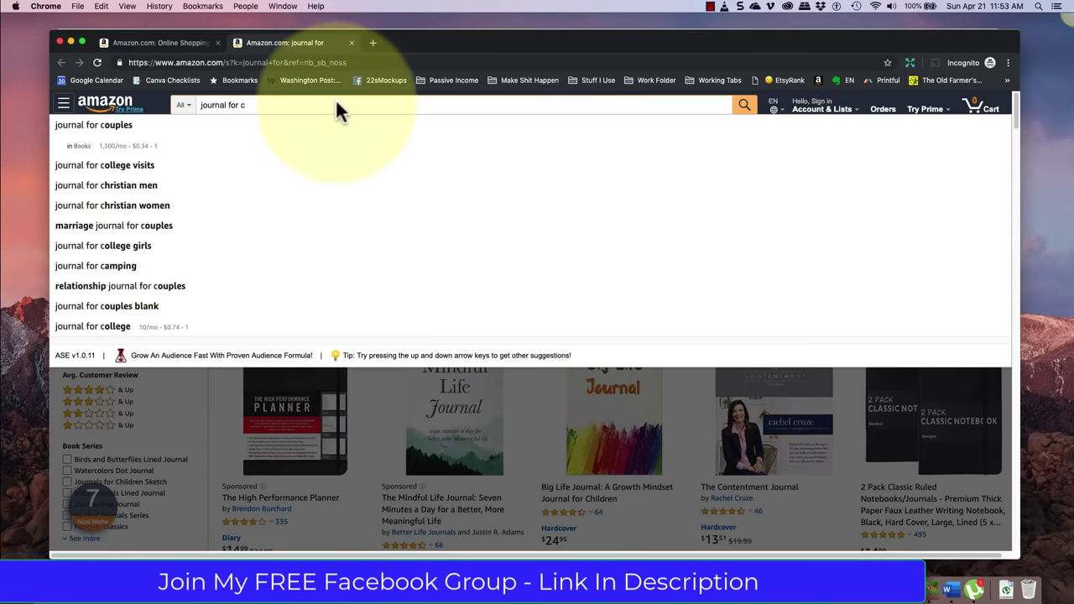
{"action": "key", "text": "BackSpace"}
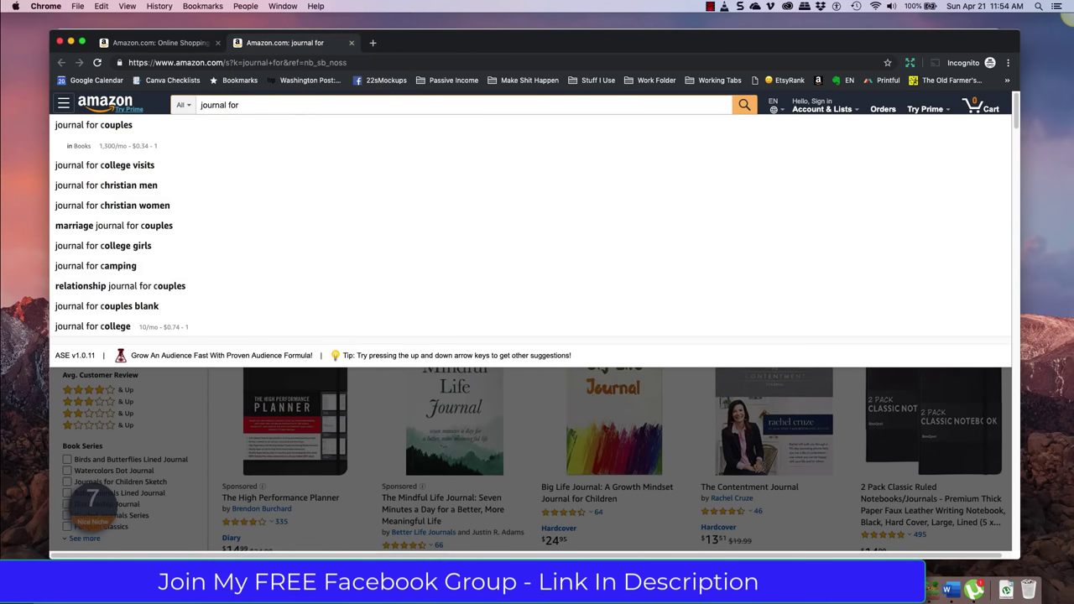
{"action": "type", "text": "d"}
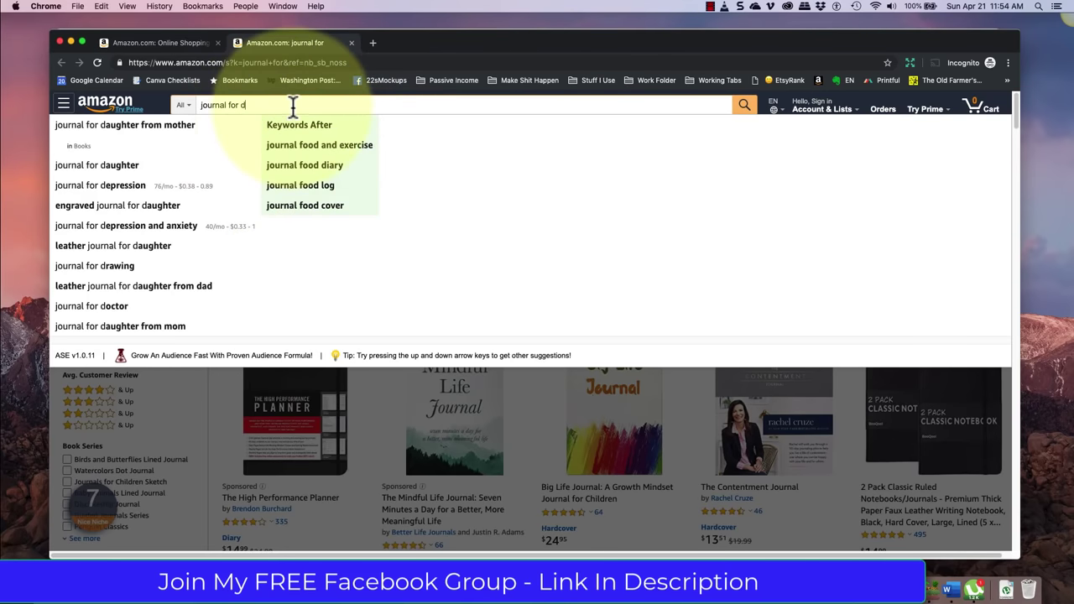
- Change the search term to "journal for e" and open the suggestion "journal for expectant mother"
{"action": "key", "text": "BackSpace"}
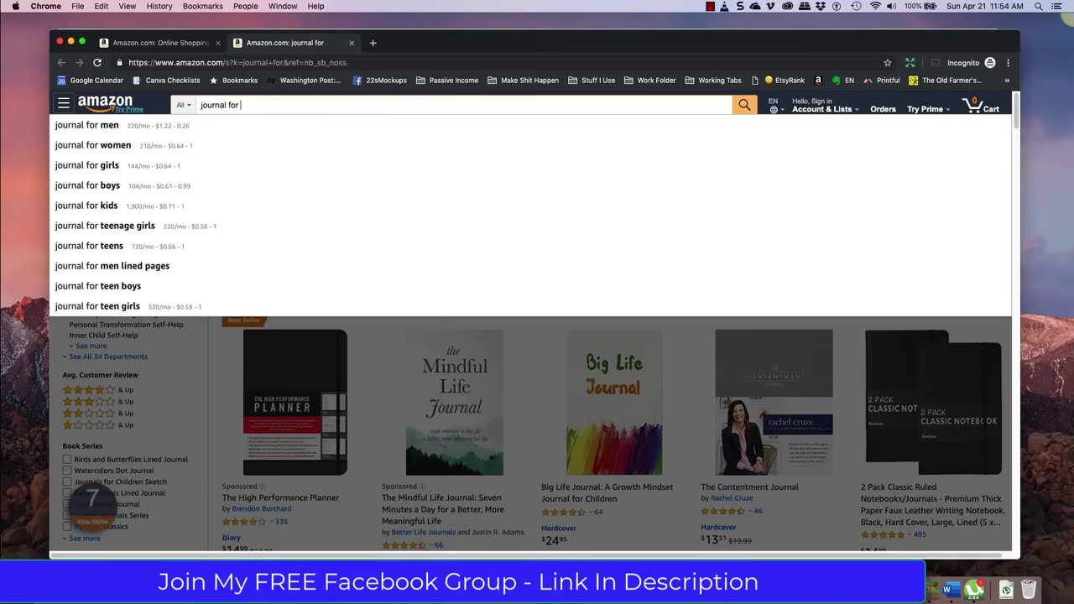
{"action": "type", "text": "e"}
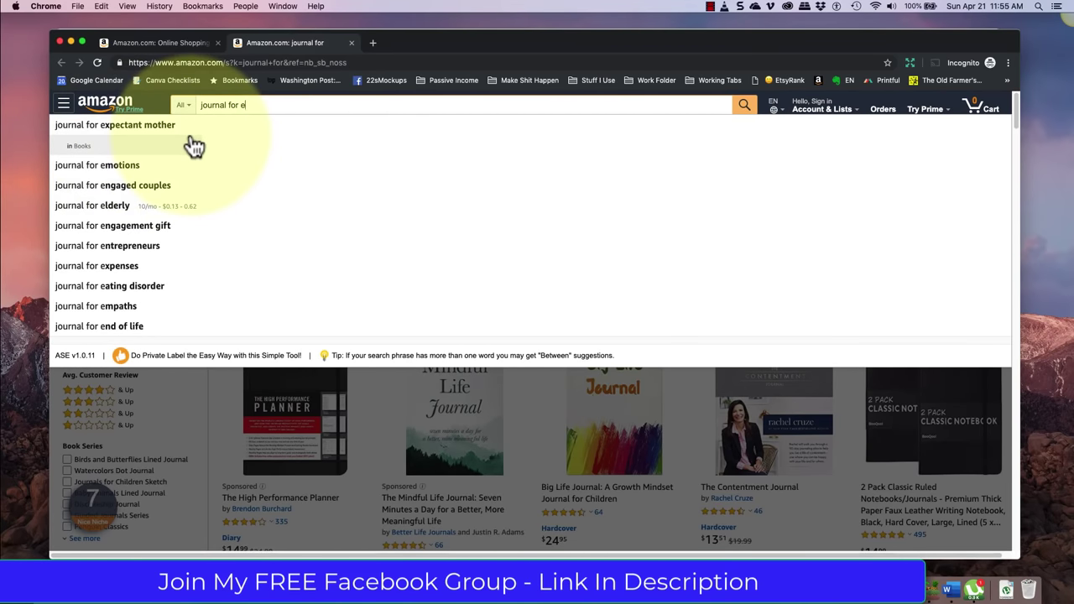
{"action": "left_click", "coordinate": [148, 125]}
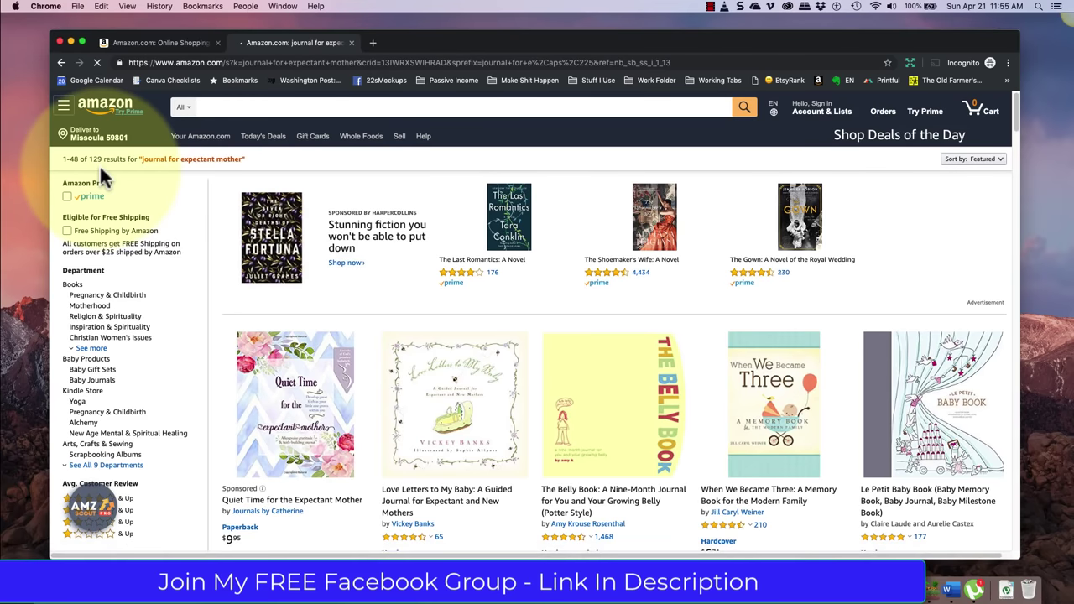
- Set the search department to Books and run the "journal for expectant mother" search again
{"action": "left_click", "coordinate": [181, 107]}
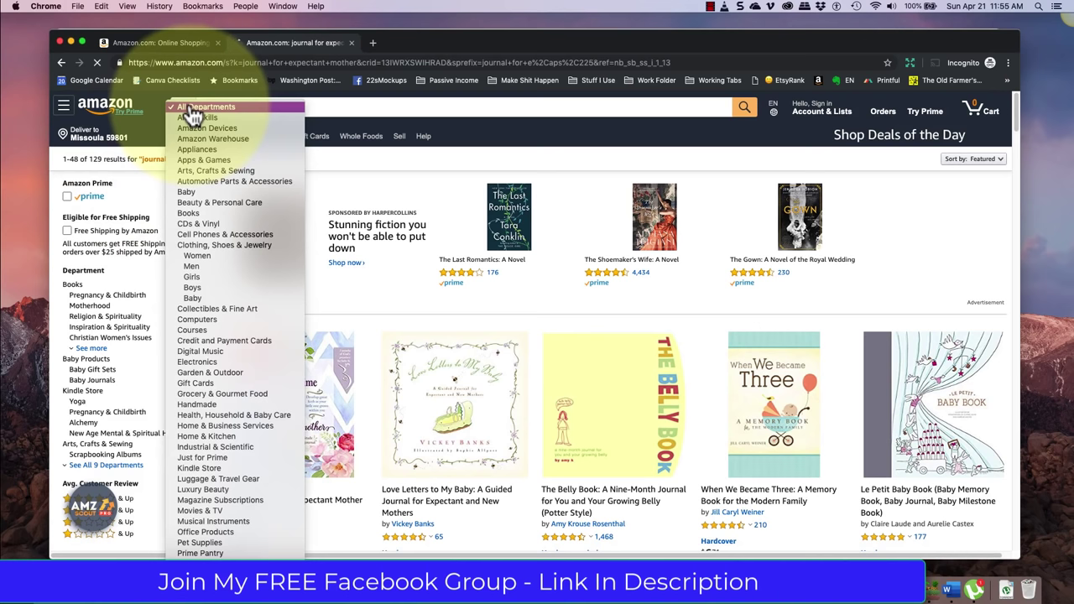
{"action": "left_click", "coordinate": [188, 215]}
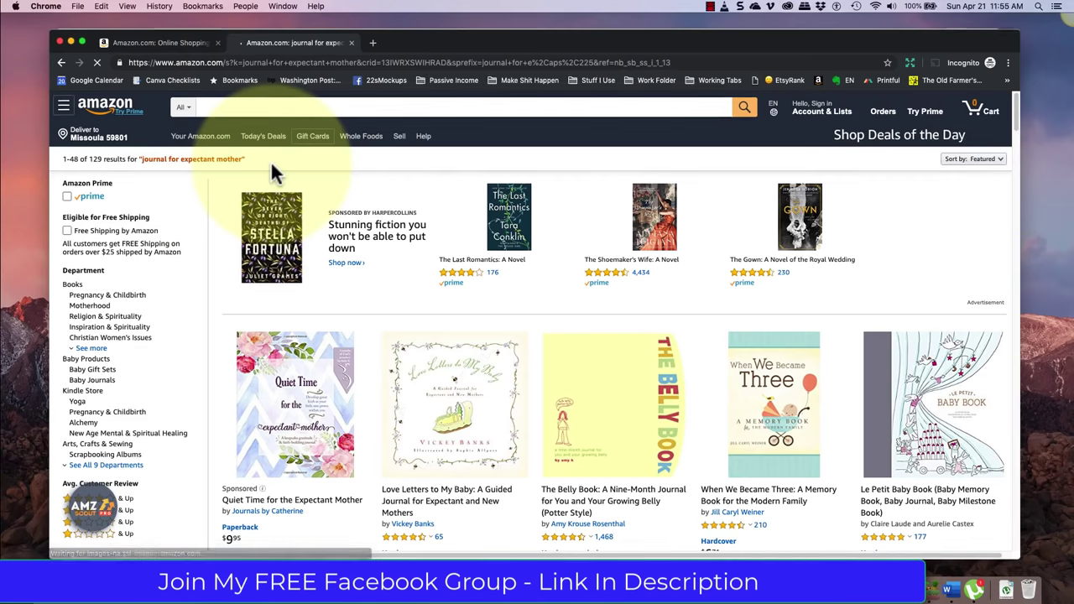
{"action": "left_click_drag", "start_coordinate": [434, 37], "coordinate": [431, 28]}
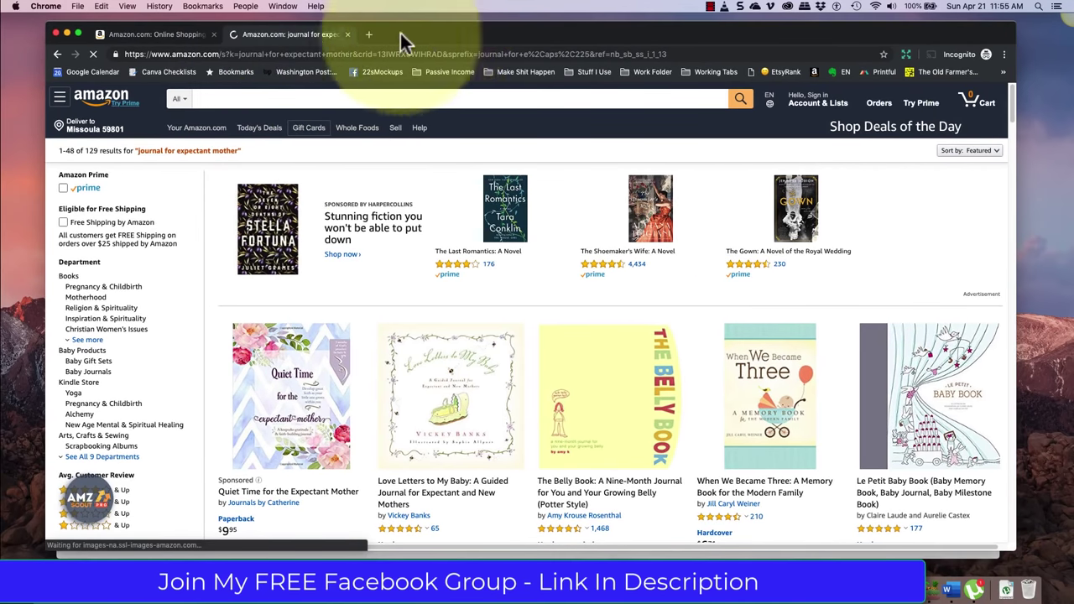
{"action": "left_click", "coordinate": [710, 8]}
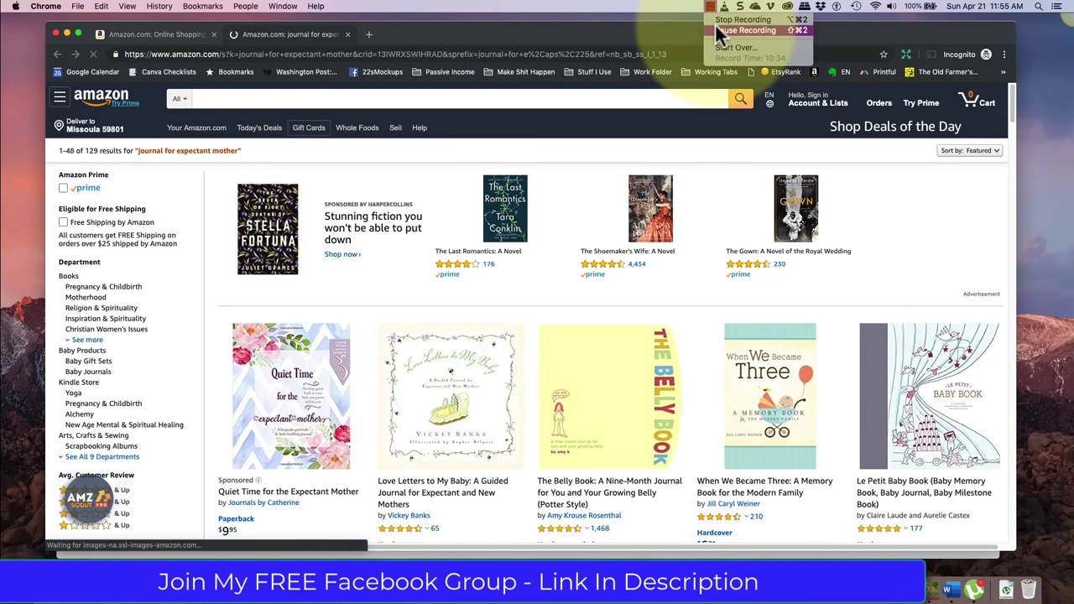
{"action": "key", "text": "Escape"}
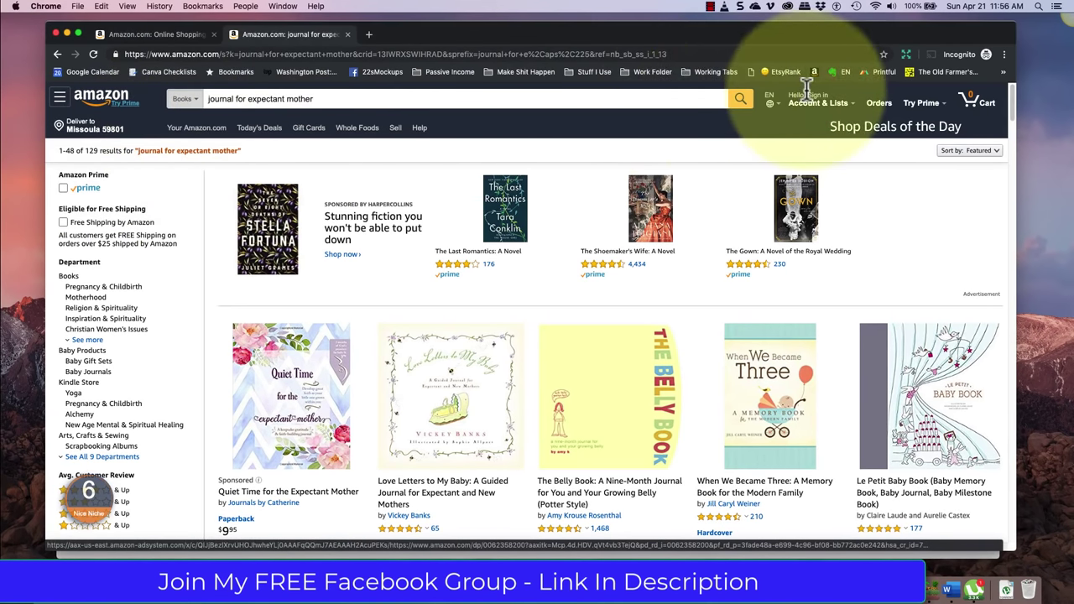
{"action": "left_click", "coordinate": [743, 109]}
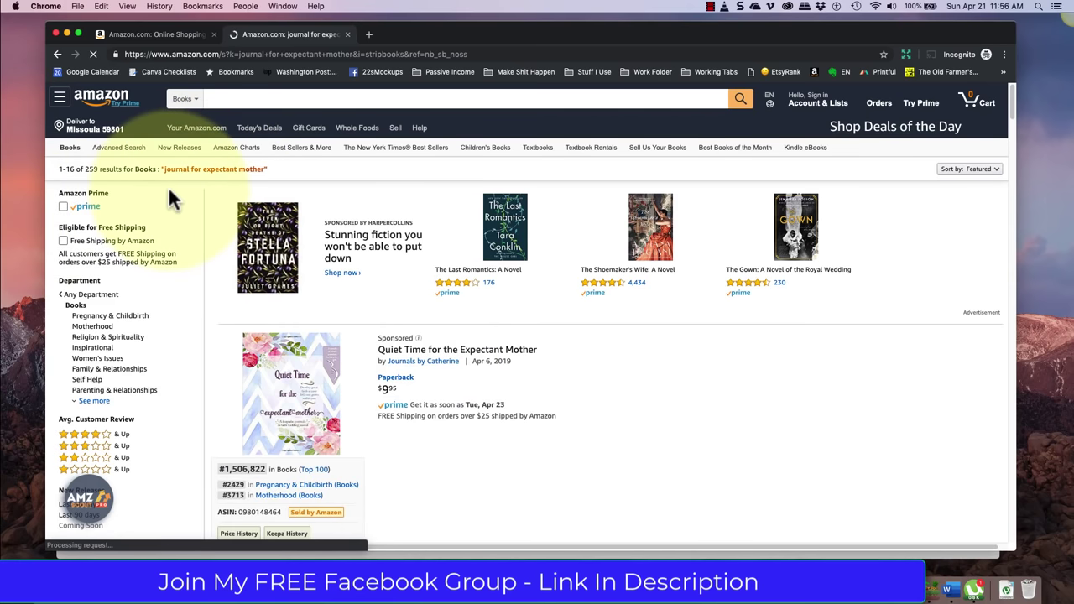
- Try the Prime filter and look through the expectant mother journals and their sales ranks in the Books results
{"action": "left_click", "coordinate": [64, 208]}
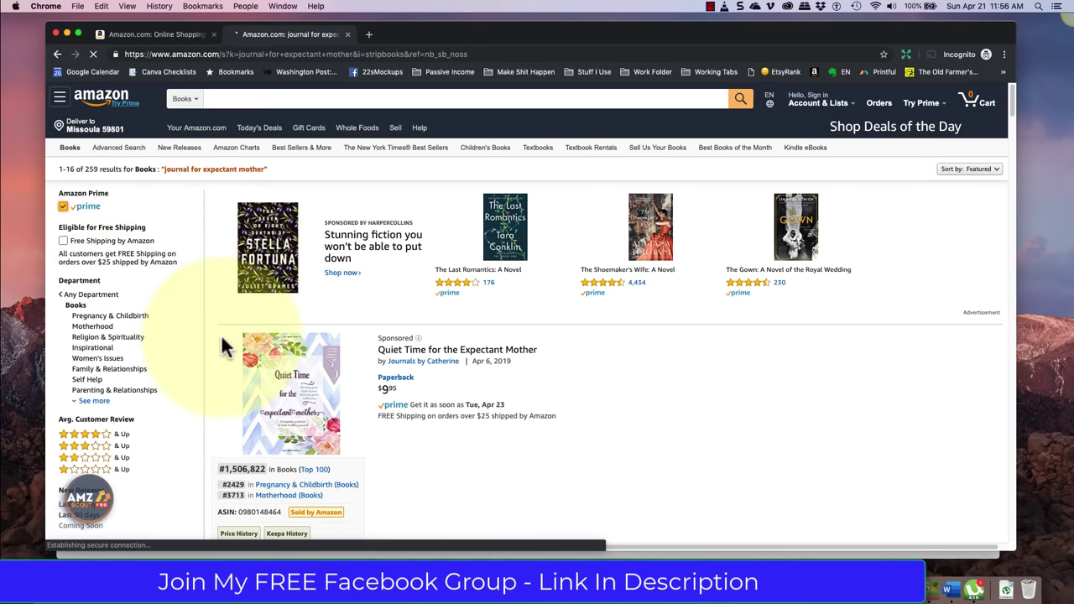
{"action": "scroll", "coordinate": [474, 370], "scroll_direction": "down", "scroll_amount": 2}
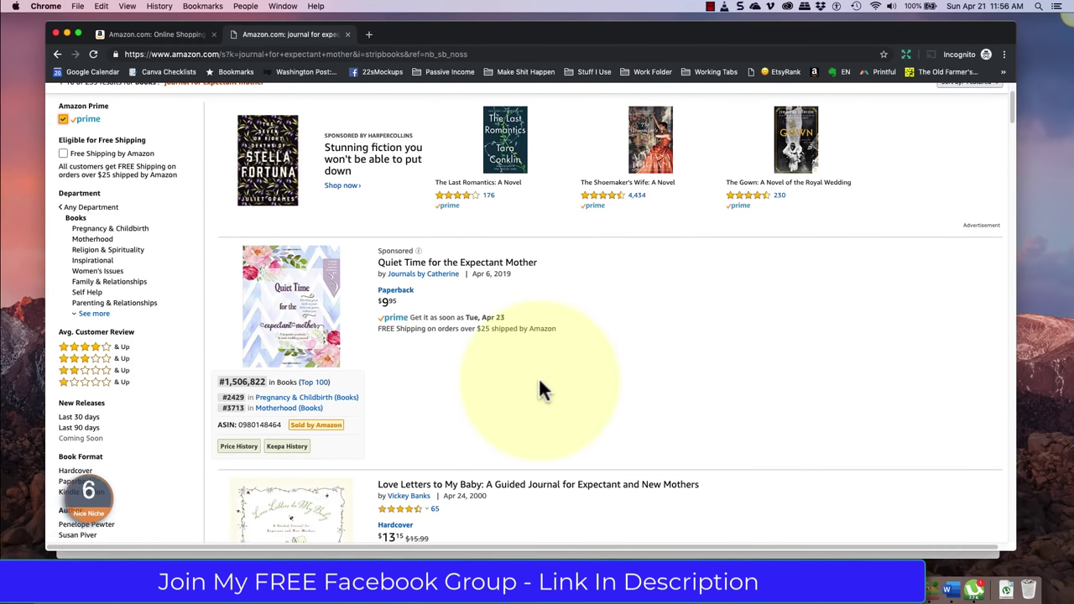
{"action": "scroll", "coordinate": [541, 391], "scroll_direction": "down", "scroll_amount": 10}
{"action": "scroll", "coordinate": [539, 386], "scroll_direction": "down", "scroll_amount": 6}
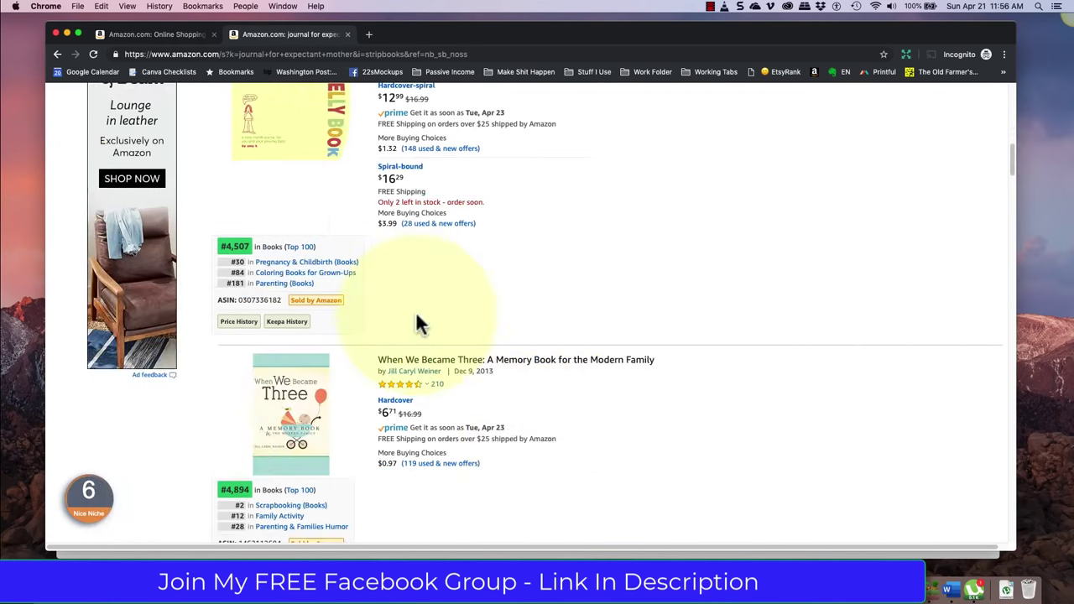
{"action": "scroll", "coordinate": [485, 297], "scroll_direction": "down", "scroll_amount": 8}
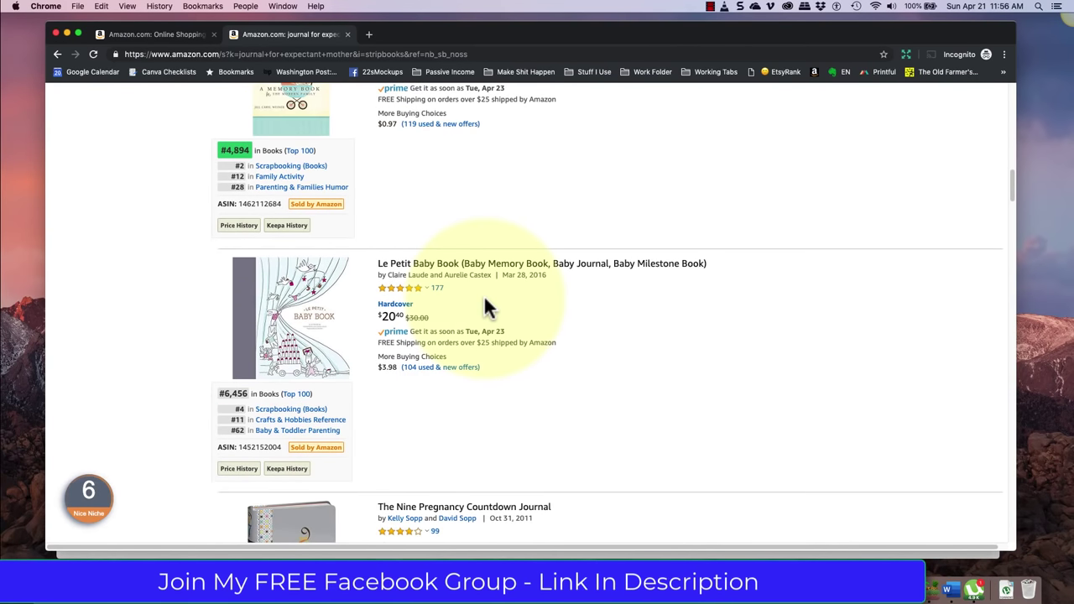
{"action": "scroll", "coordinate": [484, 297], "scroll_direction": "down", "scroll_amount": 8}
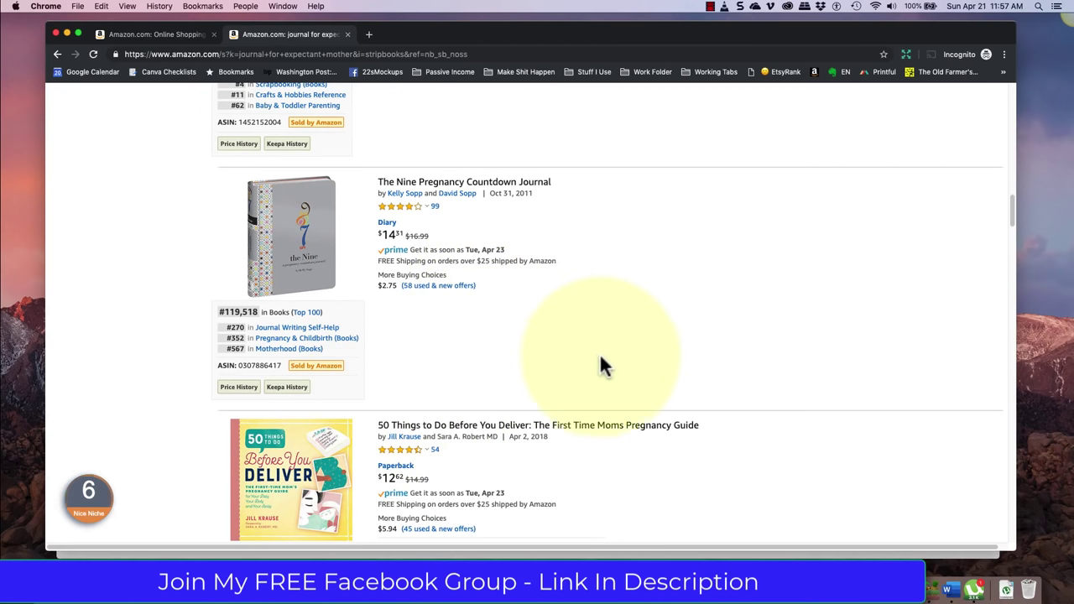
{"action": "scroll", "coordinate": [942, 324], "scroll_direction": "down", "scroll_amount": 10}
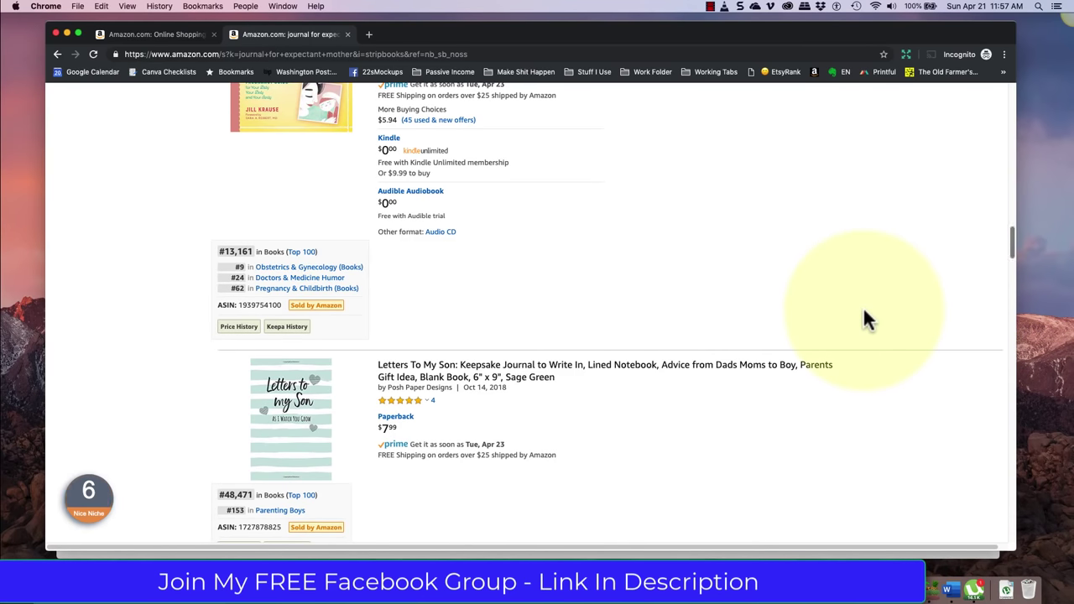
{"action": "scroll", "coordinate": [867, 319], "scroll_direction": "down", "scroll_amount": 5}
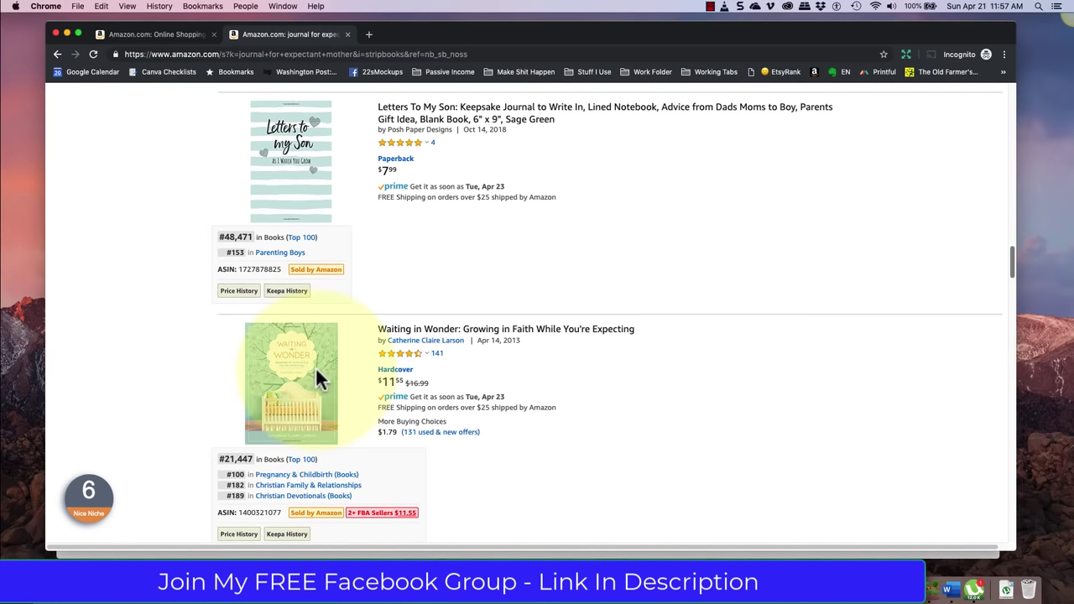
{"action": "mouse_move", "coordinate": [316, 377]}
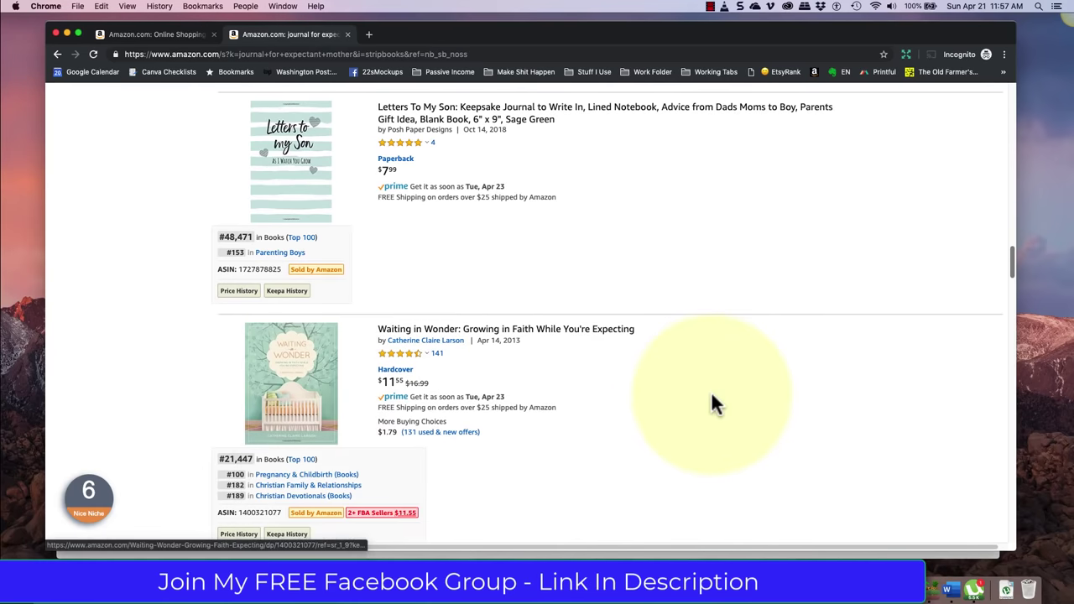
{"action": "scroll", "coordinate": [711, 395], "scroll_direction": "down", "scroll_amount": 10}
{"action": "scroll", "coordinate": [712, 394], "scroll_direction": "up", "scroll_amount": 10}
{"action": "left_click", "coordinate": [94, 212]}
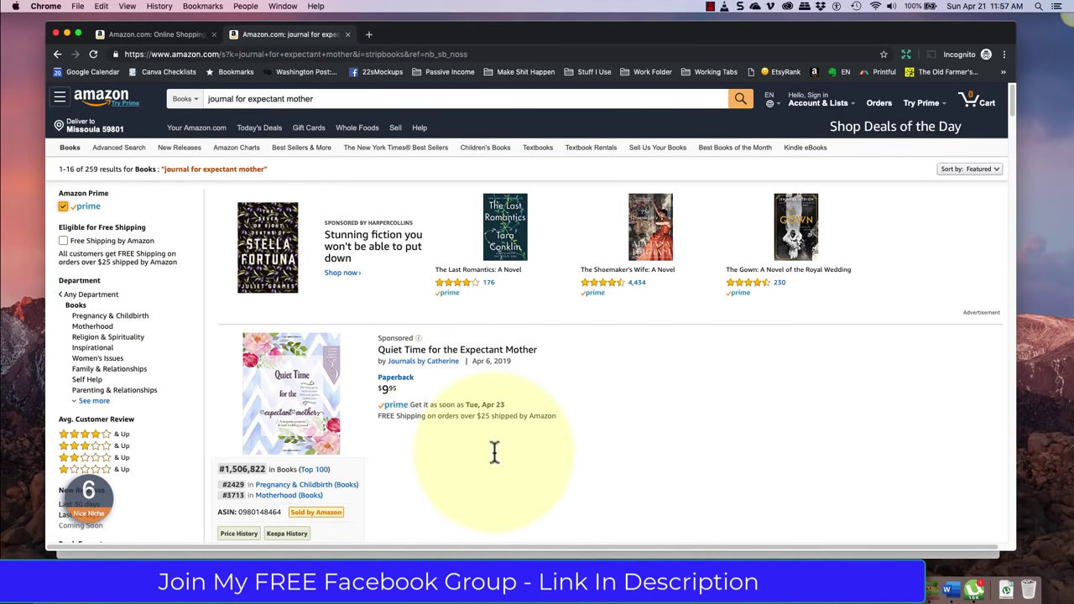
{"action": "scroll", "coordinate": [496, 460], "scroll_direction": "down", "scroll_amount": 5}
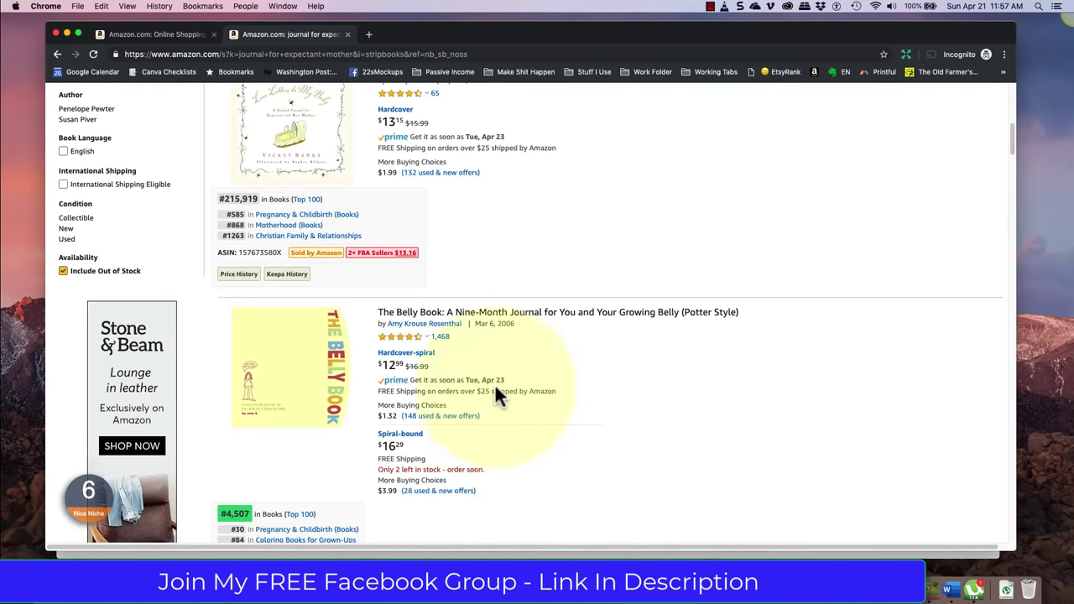
{"action": "scroll", "coordinate": [564, 367], "scroll_direction": "down", "scroll_amount": 5}
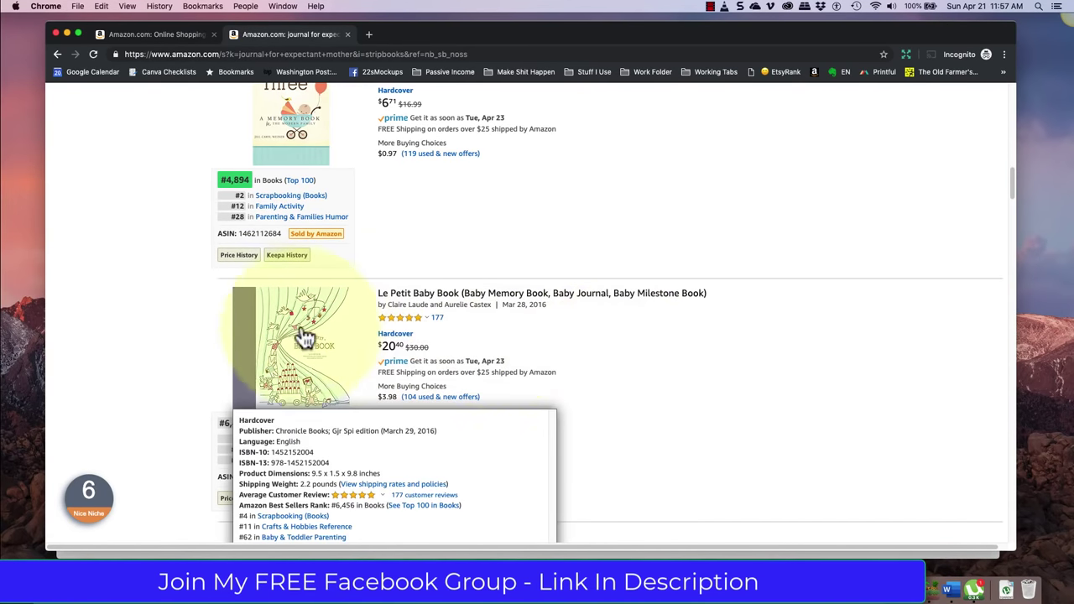
{"action": "scroll", "coordinate": [595, 323], "scroll_direction": "up", "scroll_amount": 15}
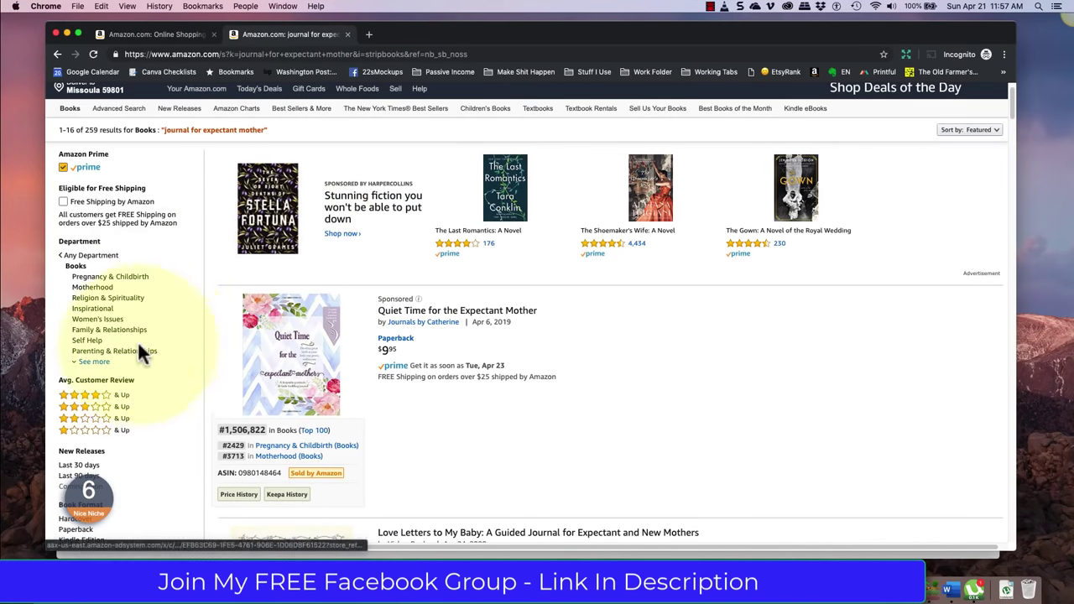
- Exclude out-of-stock items from the results and limit the condition to New
{"action": "scroll", "coordinate": [154, 330], "scroll_direction": "down", "scroll_amount": 1}
{"action": "scroll", "coordinate": [153, 330], "scroll_direction": "down", "scroll_amount": 5}
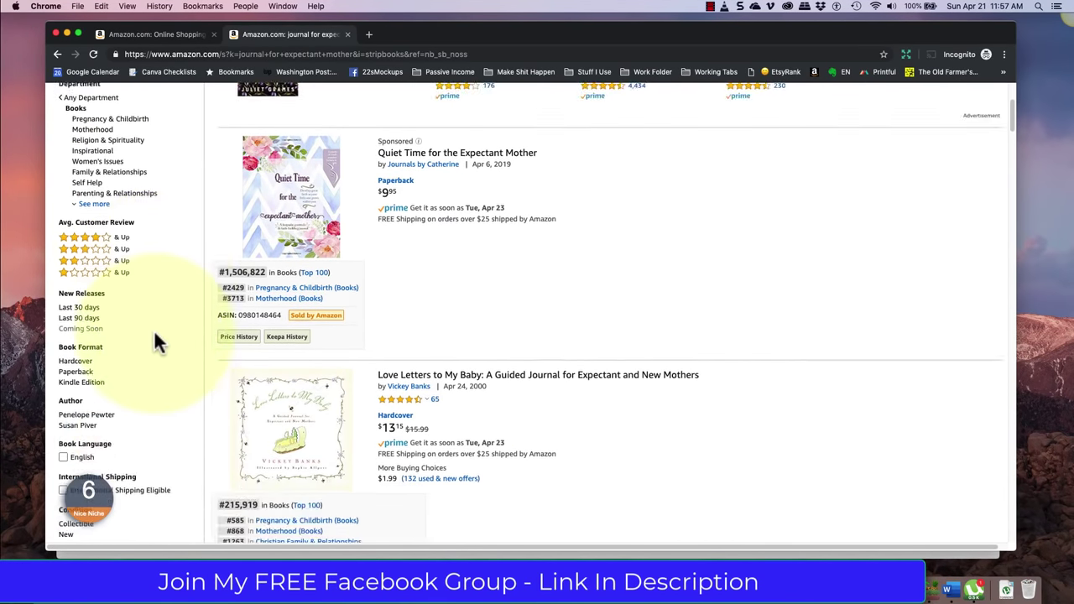
{"action": "scroll", "coordinate": [153, 330], "scroll_direction": "down", "scroll_amount": 1}
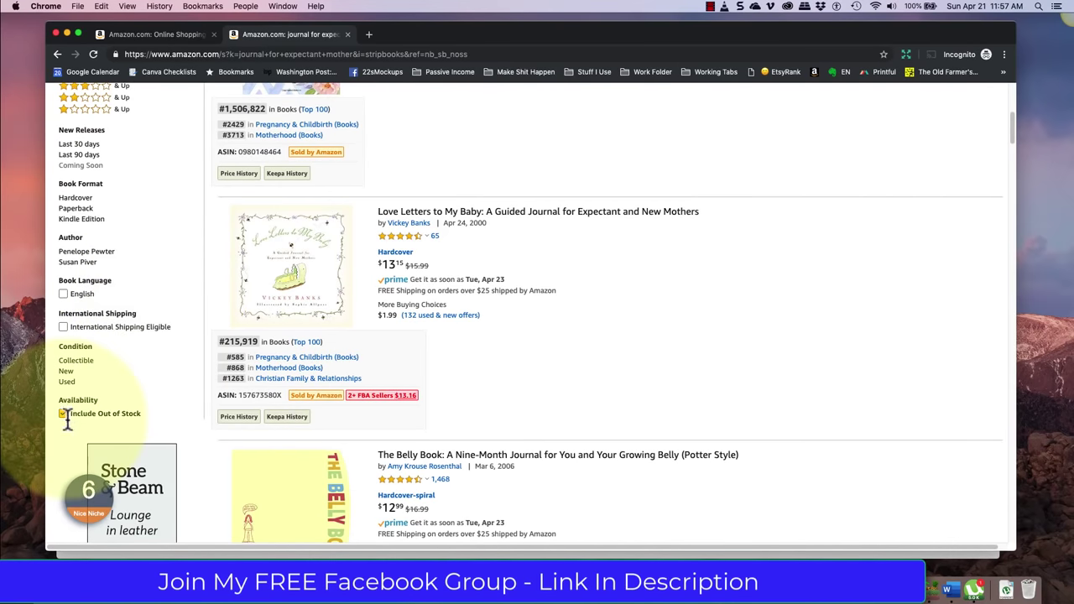
{"action": "left_click", "coordinate": [64, 414]}
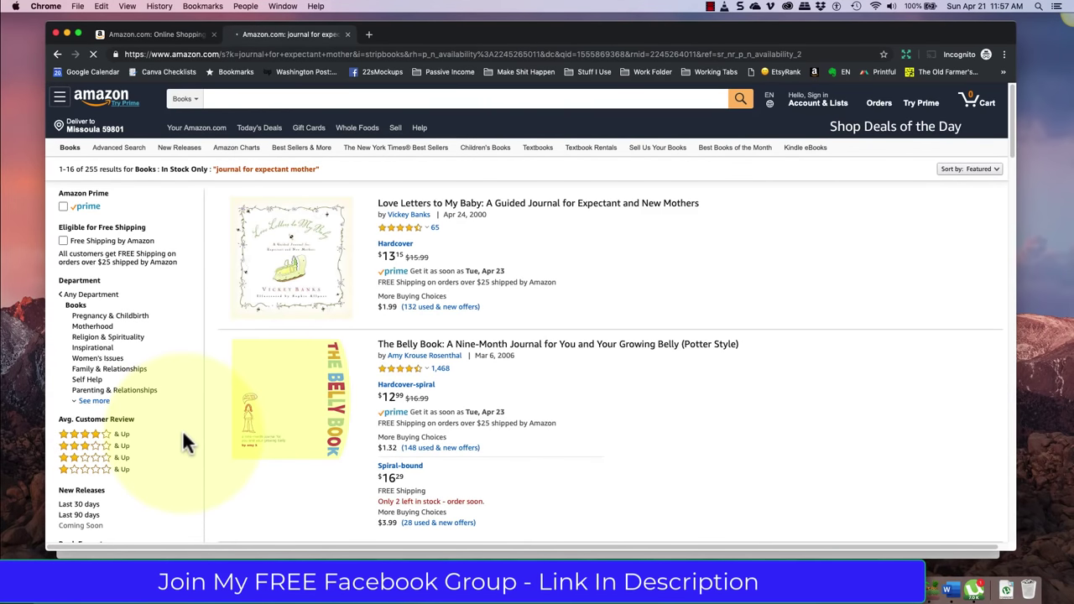
{"action": "scroll", "coordinate": [183, 437], "scroll_direction": "down", "scroll_amount": 5}
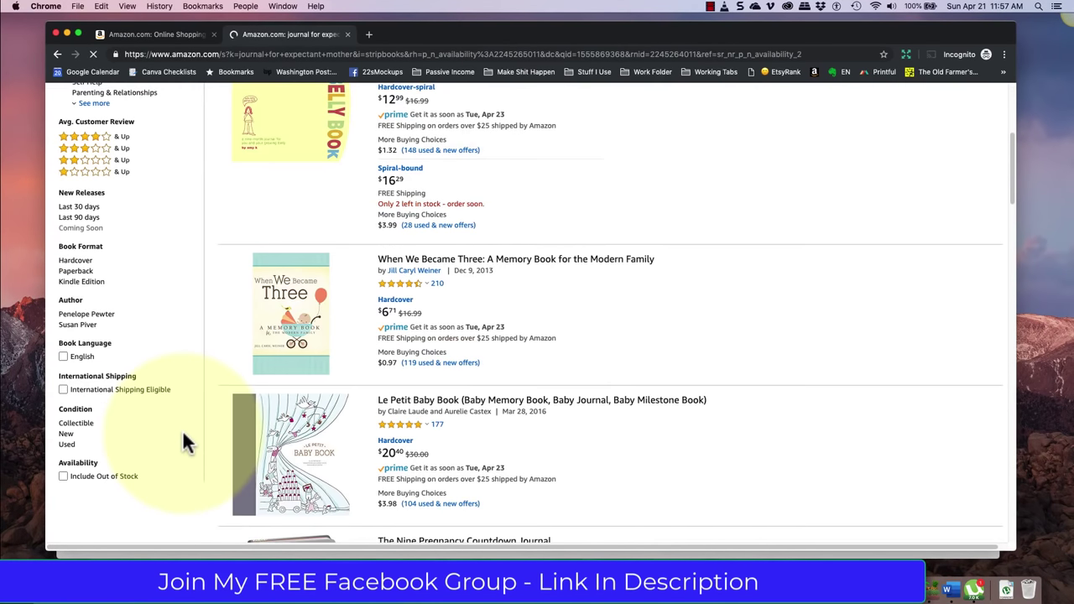
{"action": "left_click", "coordinate": [66, 432]}
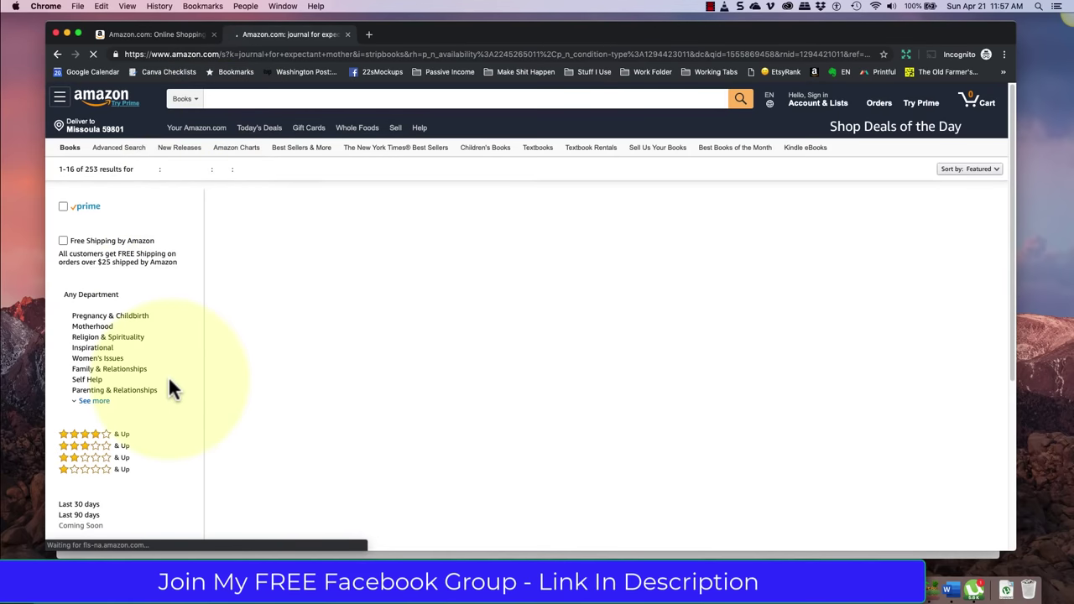
- Narrow the results to Paperback format and Prime-eligible items, and view the first listings
{"action": "scroll", "coordinate": [168, 376], "scroll_direction": "down", "scroll_amount": 5}
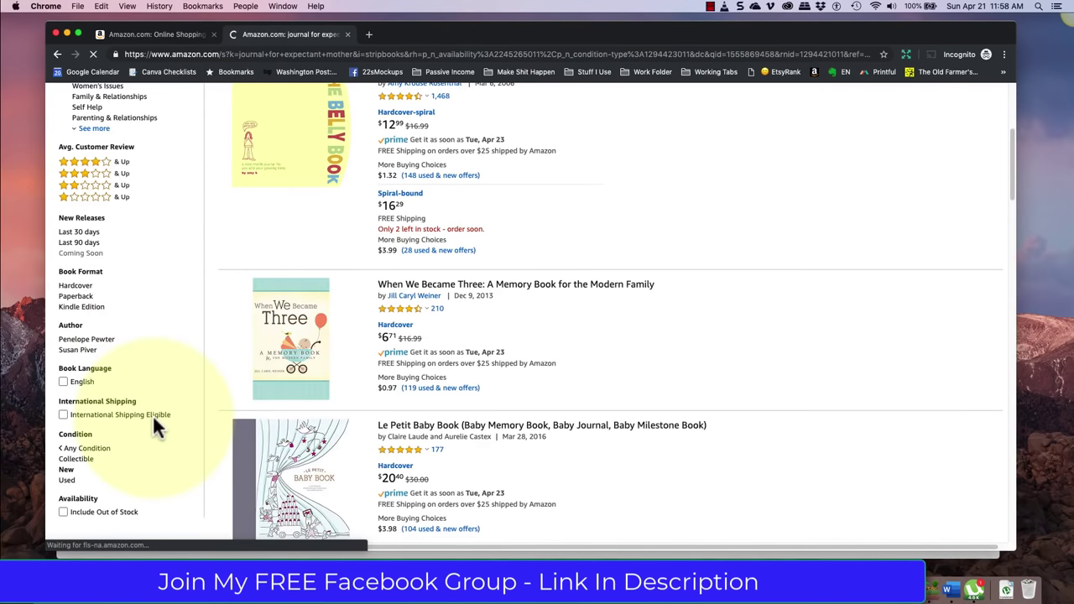
{"action": "left_click", "coordinate": [153, 415]}
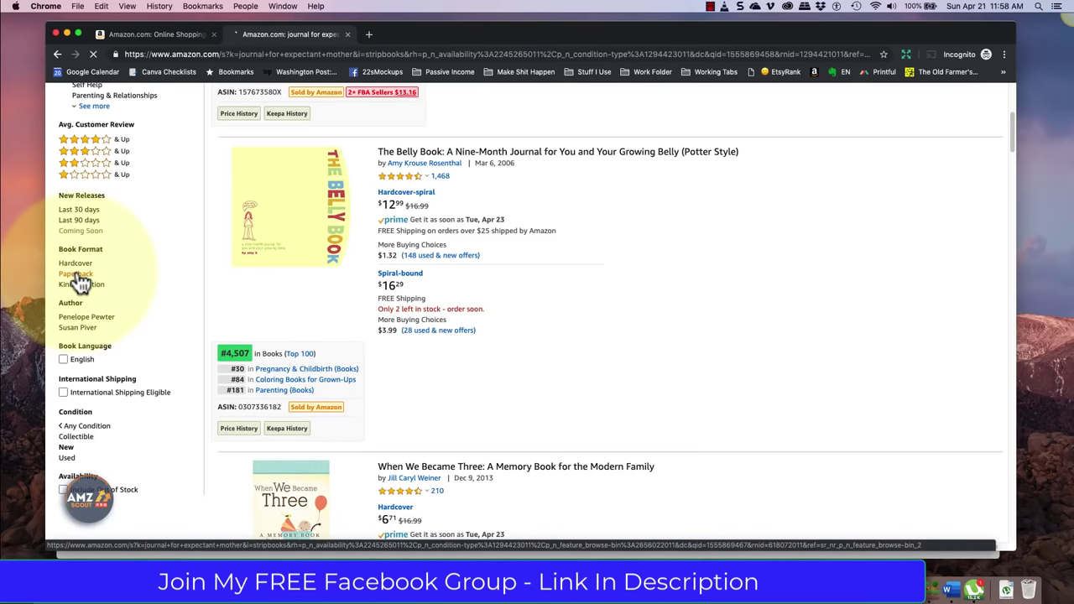
{"action": "left_click", "coordinate": [77, 275]}
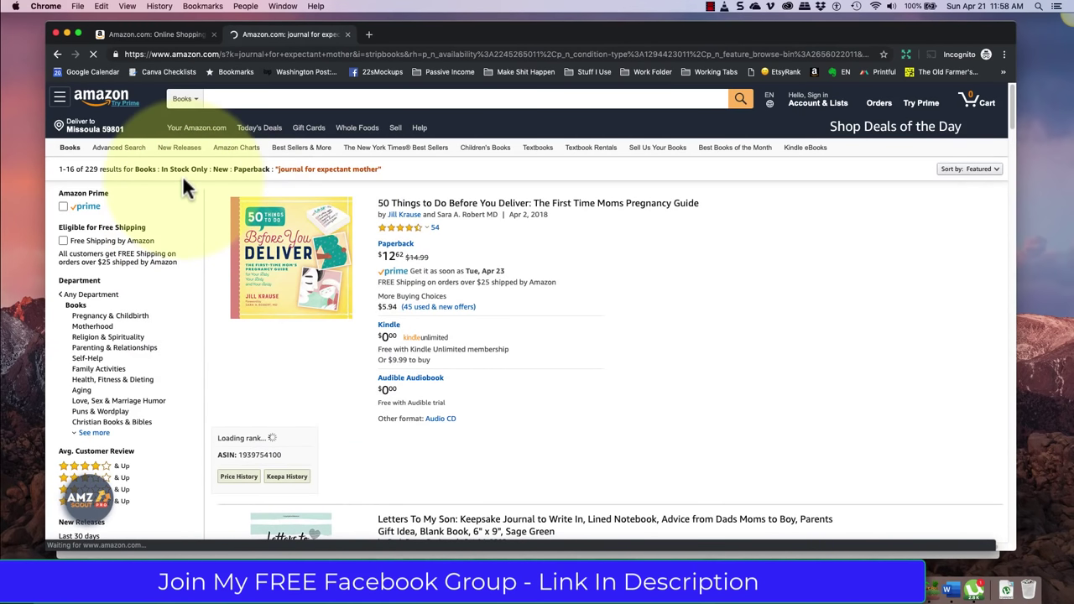
{"action": "left_click", "coordinate": [63, 206]}
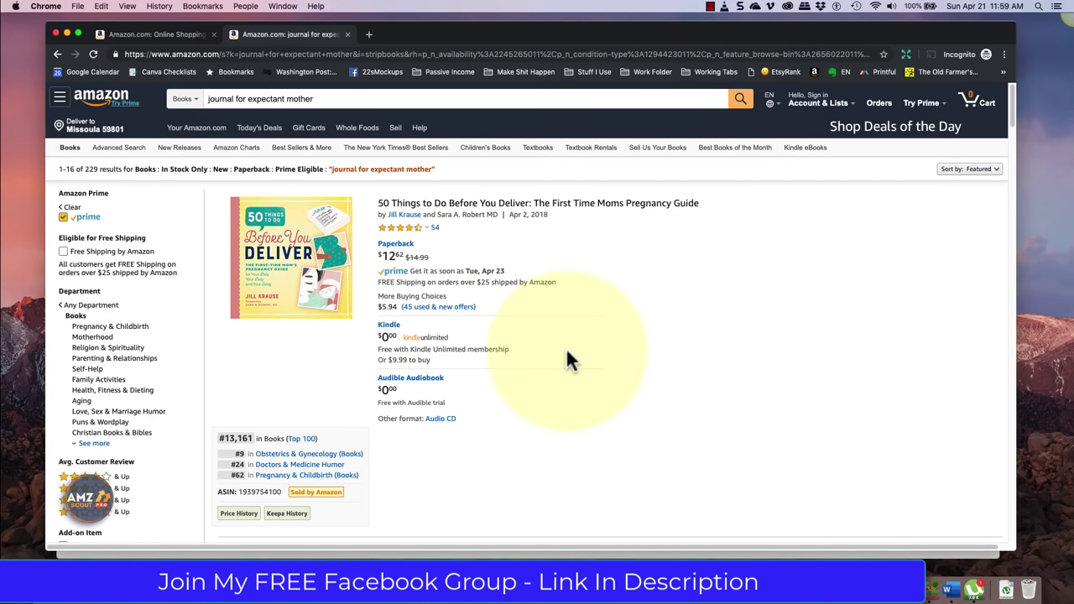
{"action": "scroll", "coordinate": [566, 348], "scroll_direction": "down", "scroll_amount": 1}
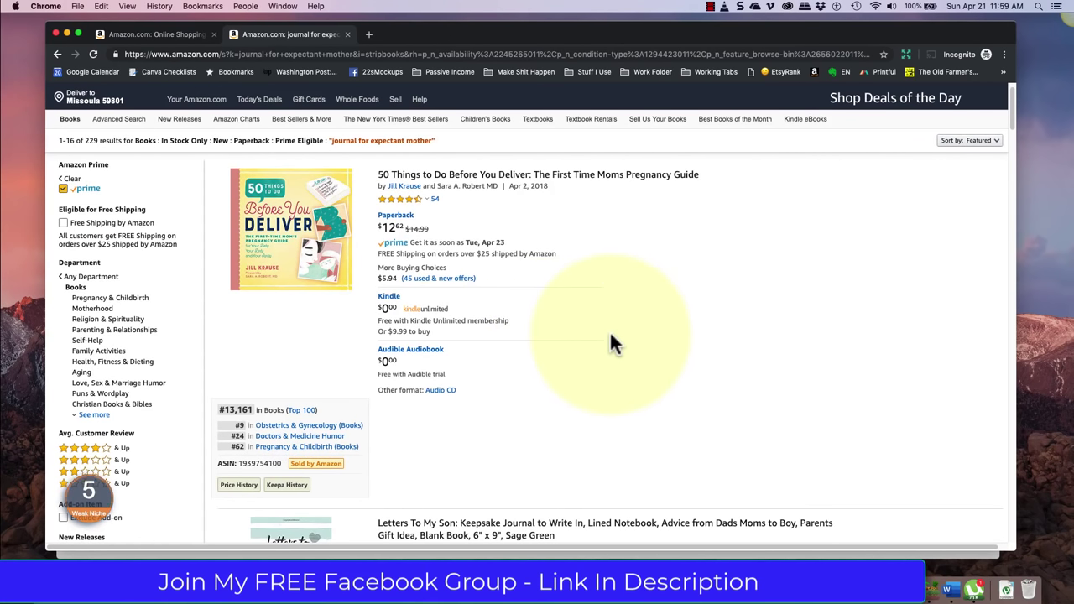
{"action": "scroll", "coordinate": [610, 343], "scroll_direction": "down", "scroll_amount": 1}
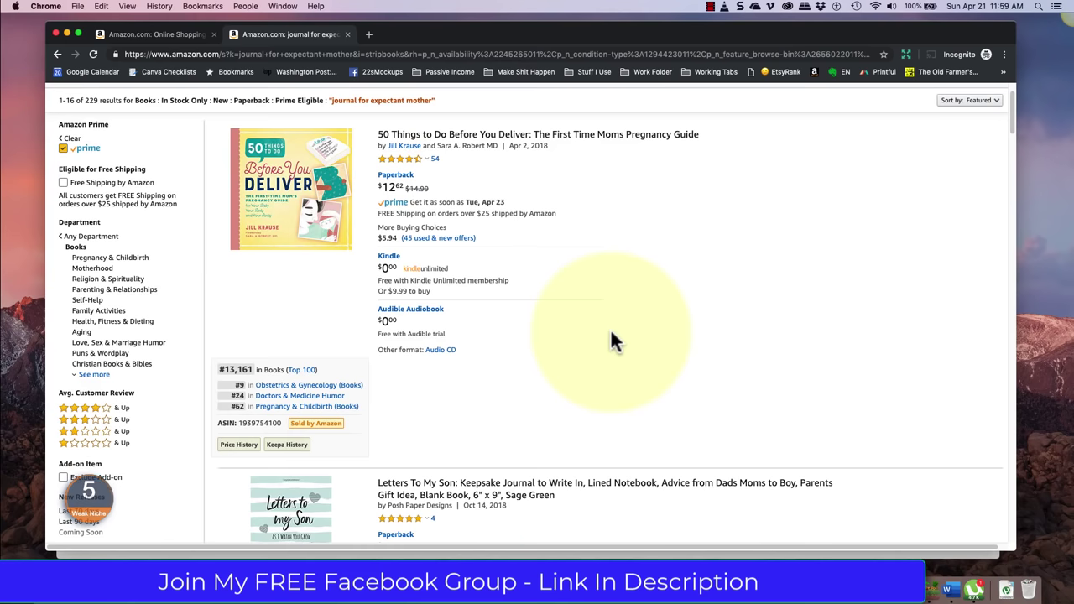
- Compare the top paperback listings and inspect the publisher and sales rank details of "50 Things to Do Before You Deliver"
{"action": "scroll", "coordinate": [862, 223], "scroll_direction": "down", "scroll_amount": 8}
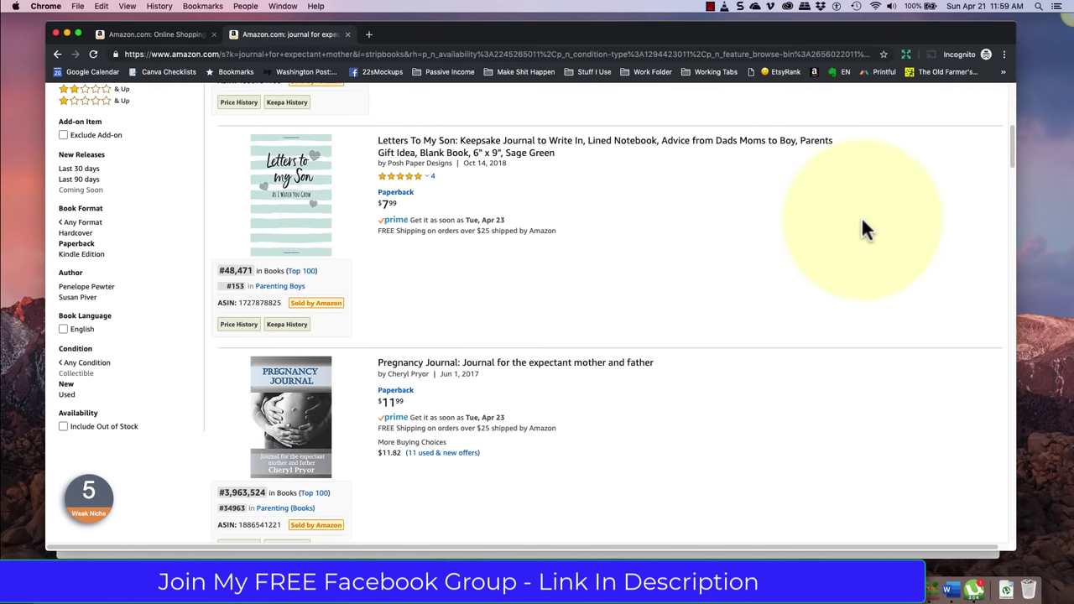
{"action": "scroll", "coordinate": [863, 224], "scroll_direction": "down", "scroll_amount": 6}
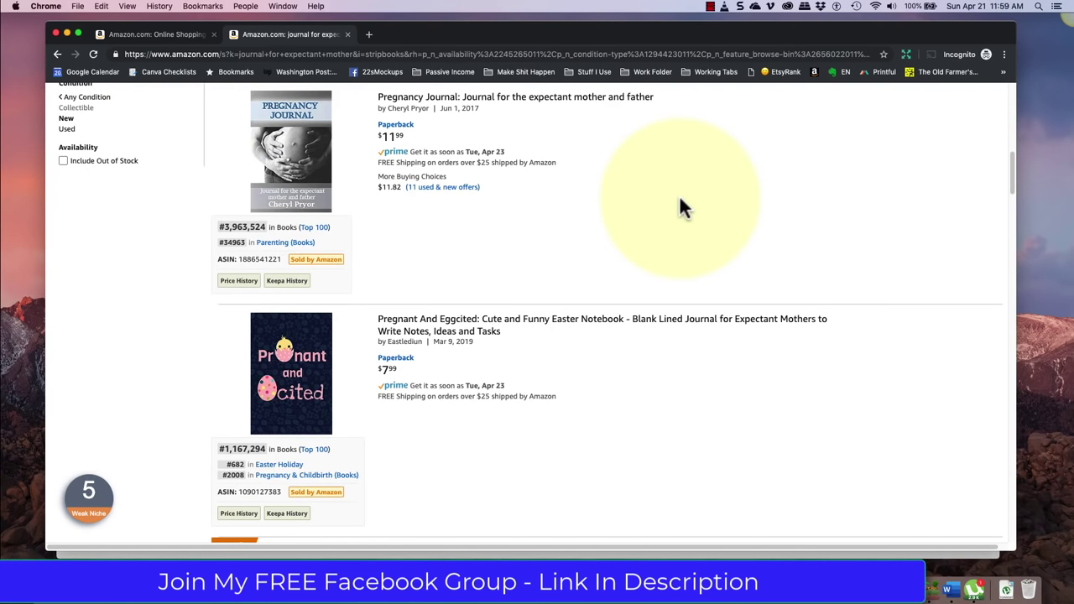
{"action": "scroll", "coordinate": [681, 202], "scroll_direction": "up", "scroll_amount": 8}
{"action": "scroll", "coordinate": [680, 202], "scroll_direction": "up", "scroll_amount": 2}
{"action": "scroll", "coordinate": [679, 208], "scroll_direction": "up", "scroll_amount": 5}
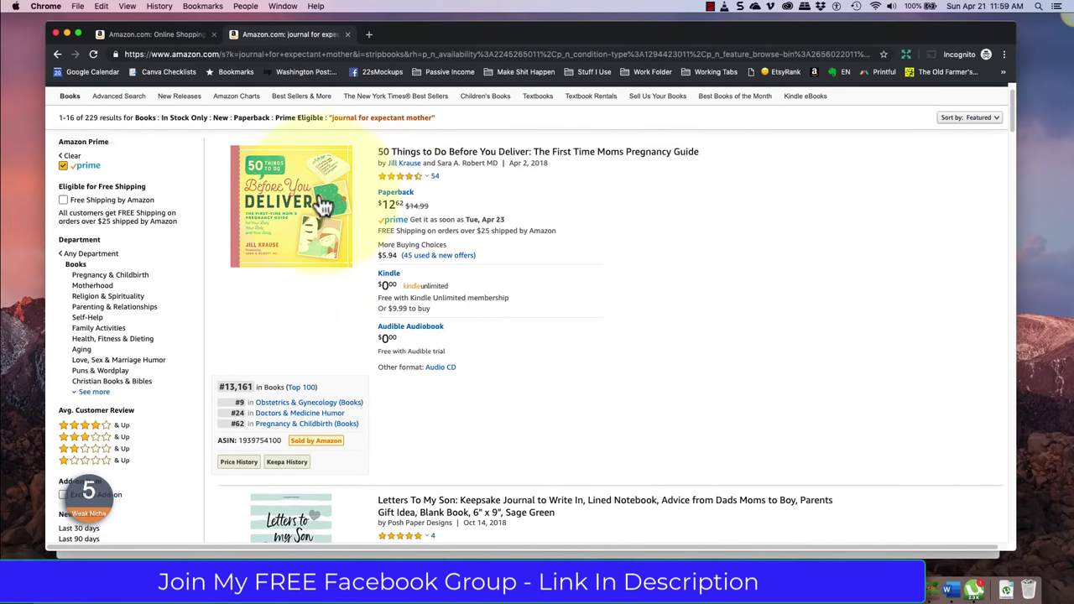
{"action": "mouse_move", "coordinate": [614, 154]}
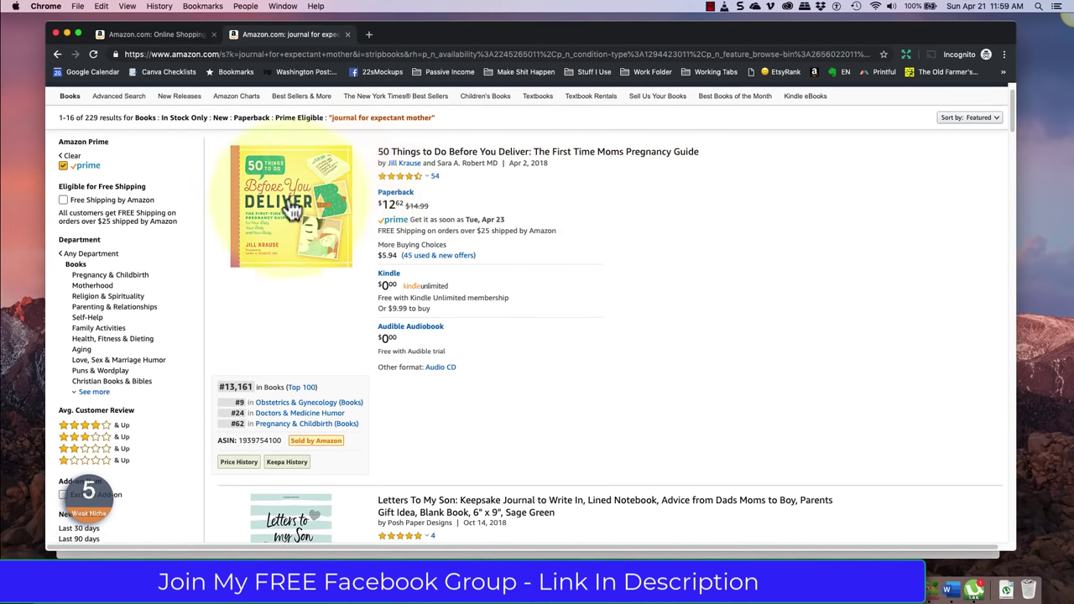
{"action": "mouse_move", "coordinate": [344, 218]}
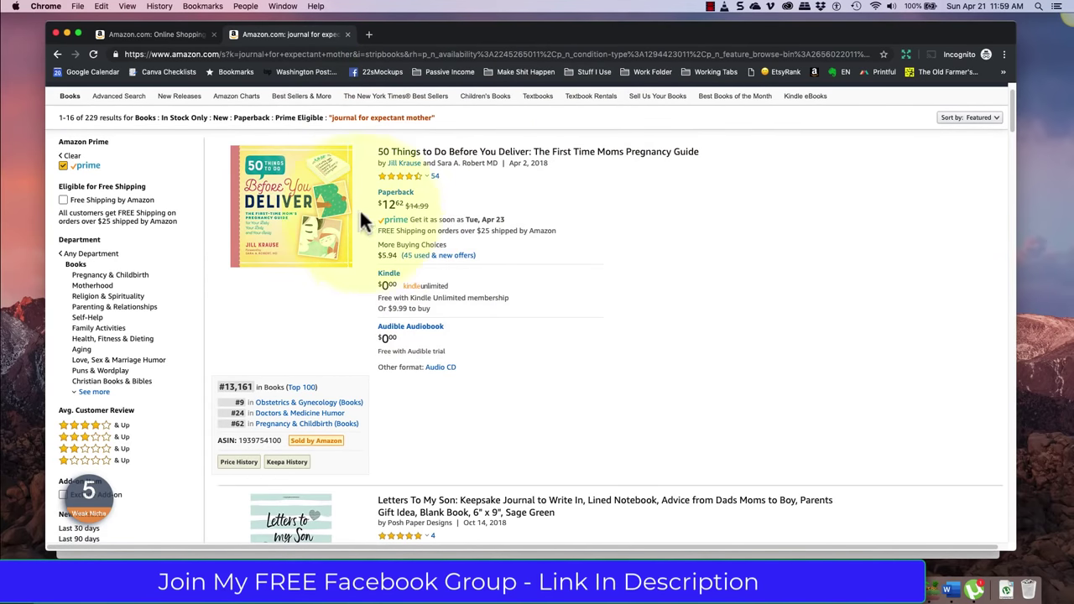
{"action": "mouse_move", "coordinate": [285, 252]}
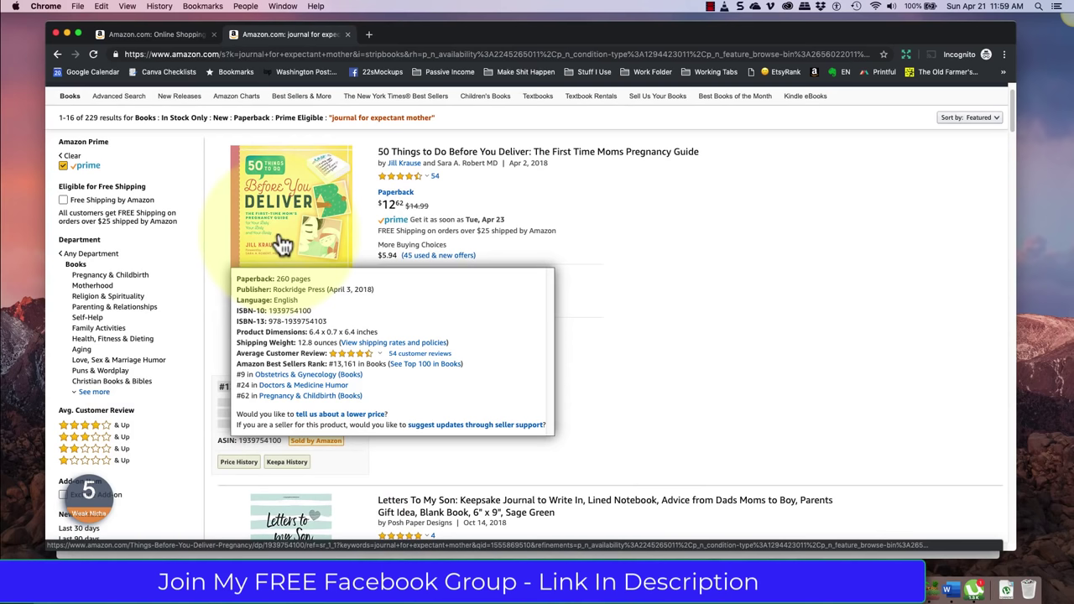
{"action": "scroll", "coordinate": [283, 244], "scroll_direction": "down", "scroll_amount": 1}
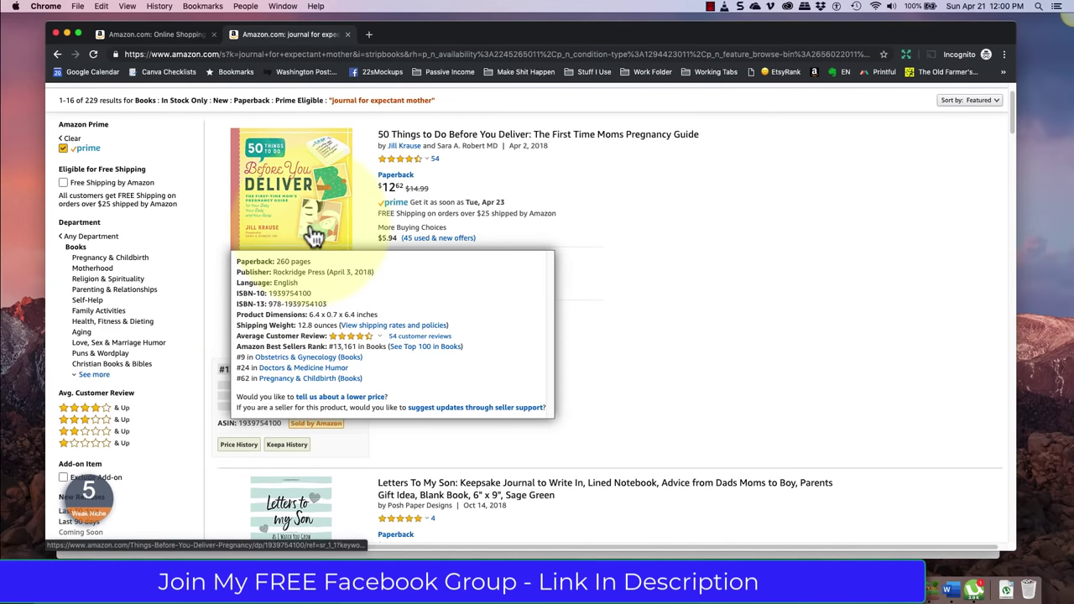
- Check the publisher details and sales ranks of "Pregnancy Journal" and the "Pregnant And Eggcited" Easter notebook
{"action": "scroll", "coordinate": [344, 243], "scroll_direction": "down", "scroll_amount": 2}
{"action": "scroll", "coordinate": [563, 261], "scroll_direction": "down", "scroll_amount": 5}
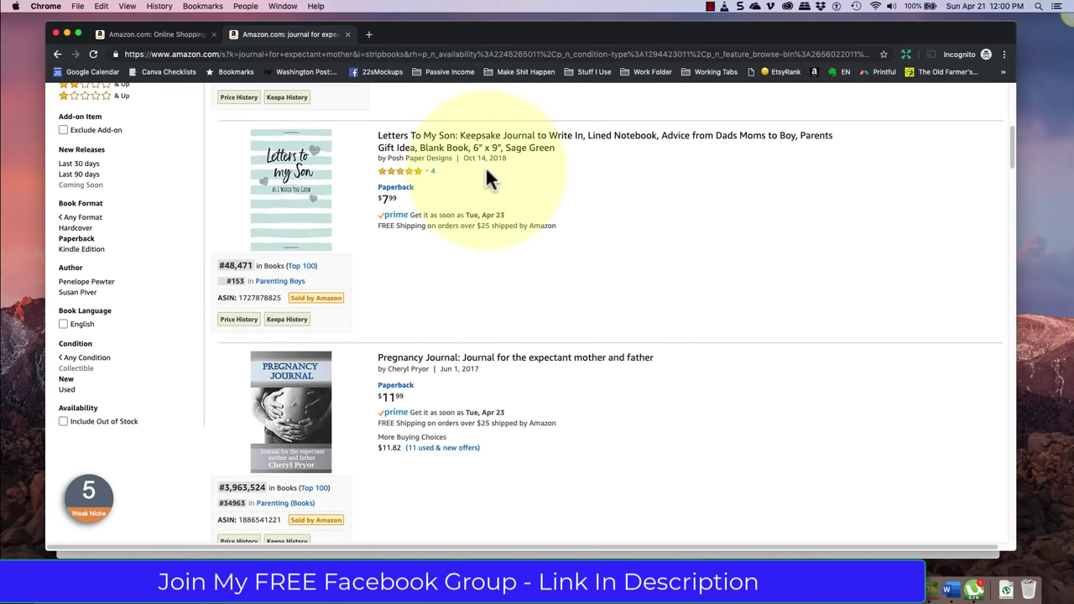
{"action": "scroll", "coordinate": [487, 176], "scroll_direction": "down", "scroll_amount": 2}
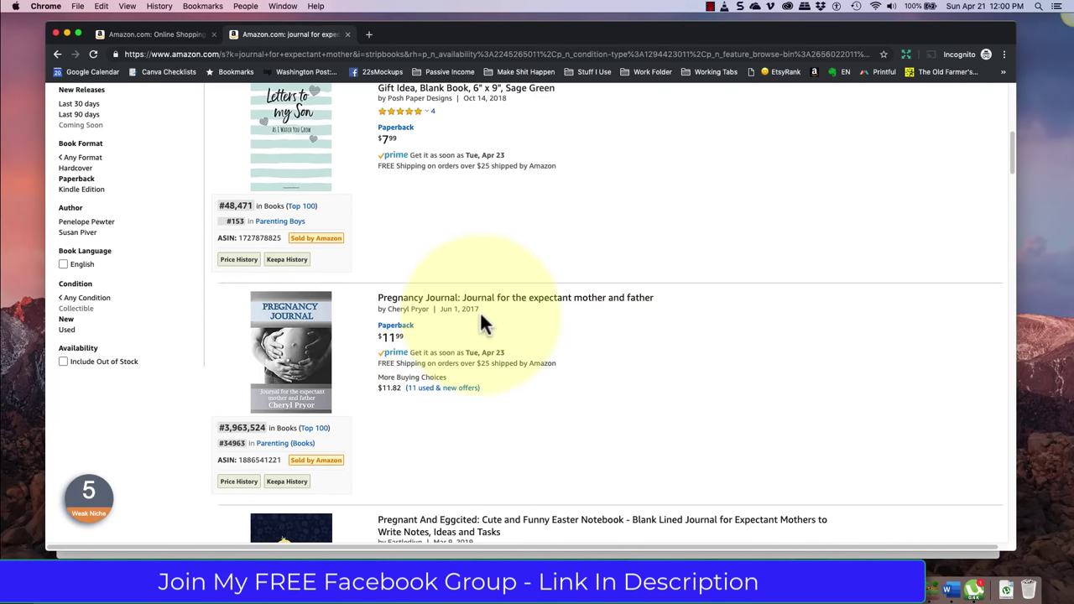
{"action": "mouse_move", "coordinate": [291, 361]}
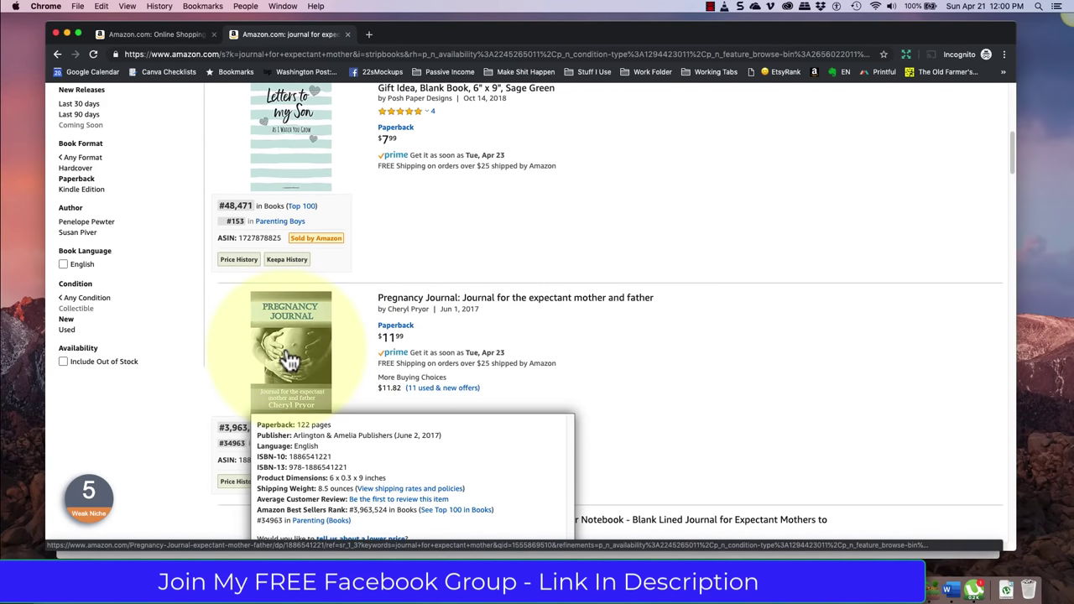
{"action": "scroll", "coordinate": [553, 227], "scroll_direction": "down", "scroll_amount": 5}
{"action": "scroll", "coordinate": [420, 294], "scroll_direction": "down", "scroll_amount": 1}
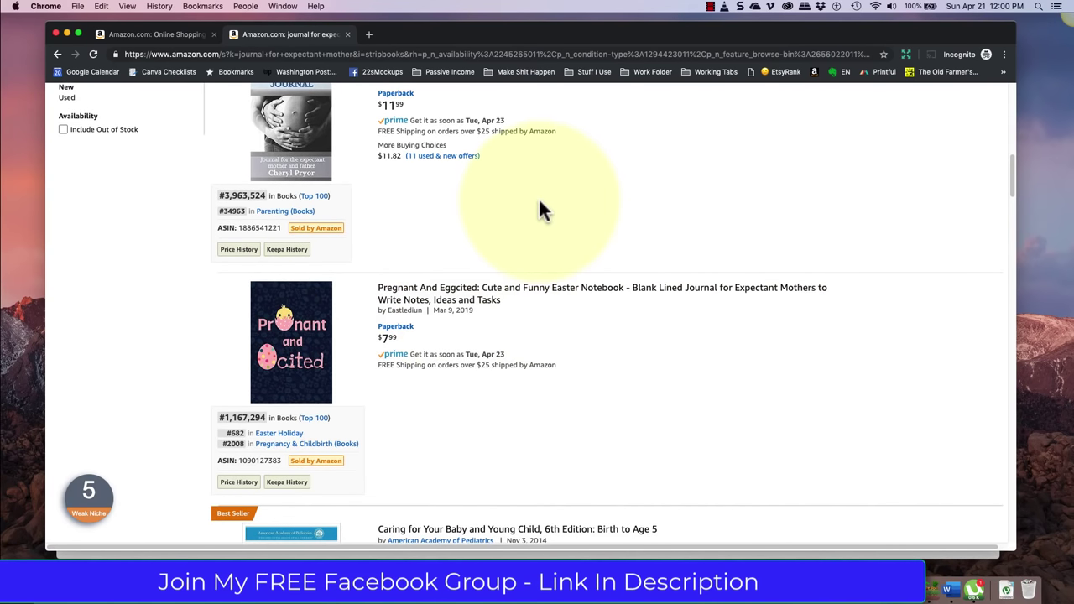
{"action": "scroll", "coordinate": [238, 368], "scroll_direction": "down", "scroll_amount": 2}
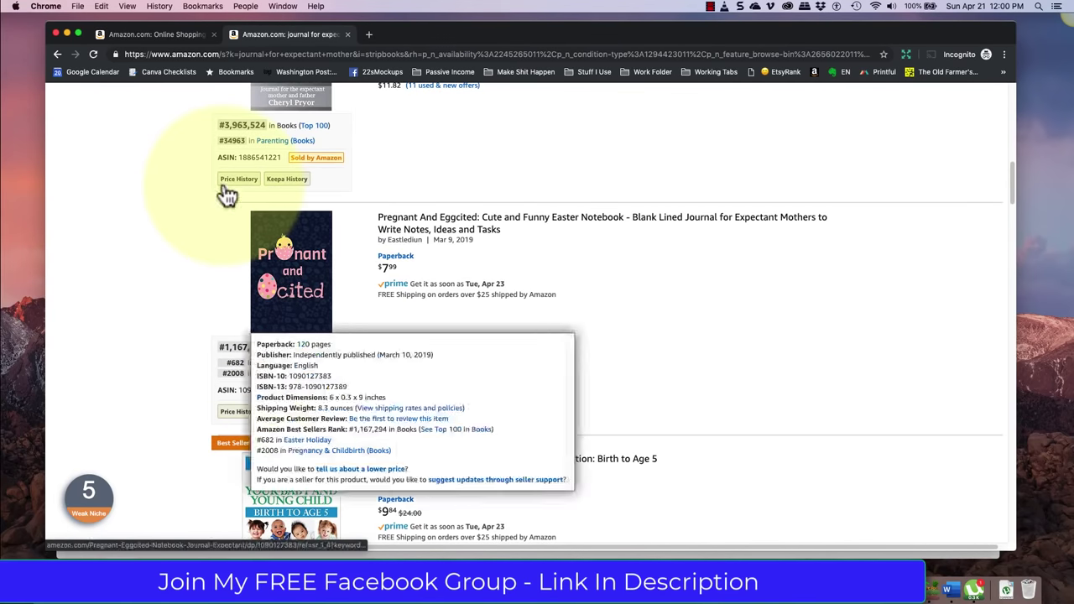
{"action": "mouse_move", "coordinate": [239, 178]}
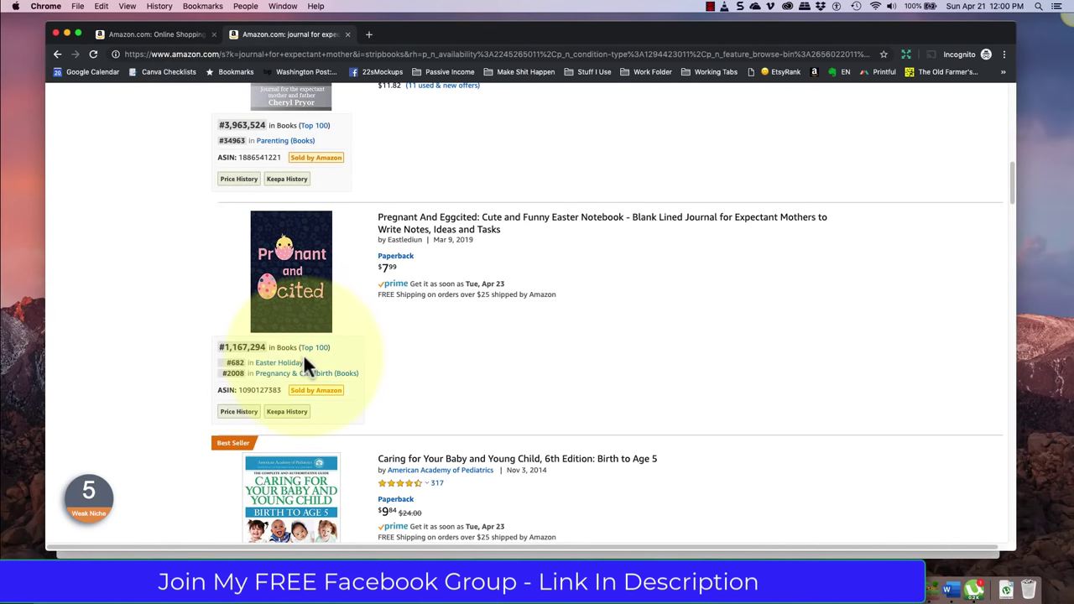
- Inspect the details of "Caring for Your Baby and Young Child" and the sales ranks of the journals listed after it
{"action": "scroll", "coordinate": [303, 363], "scroll_direction": "down", "scroll_amount": 5}
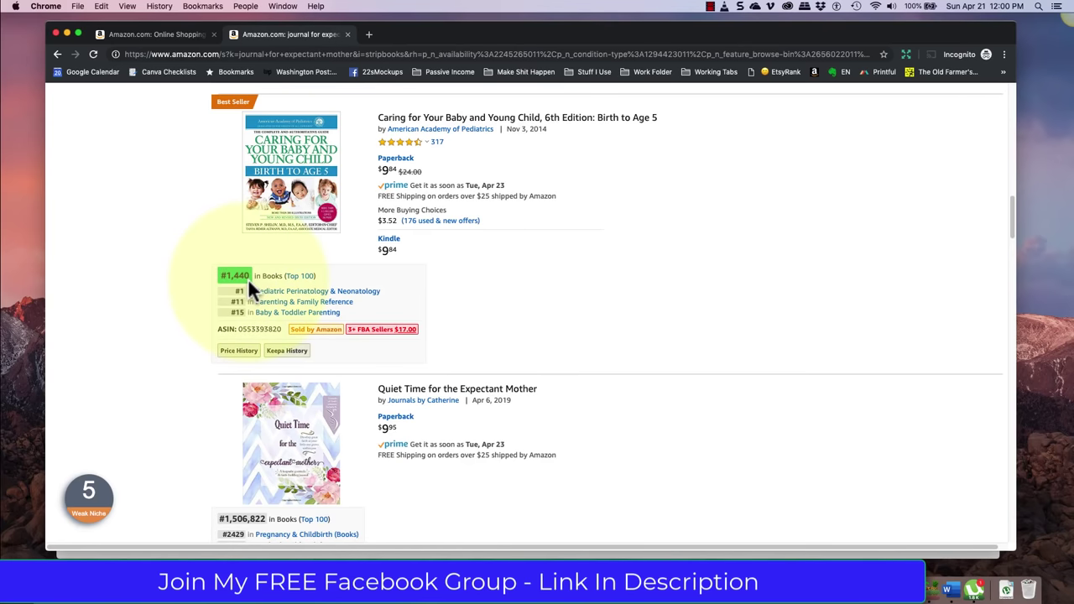
{"action": "mouse_move", "coordinate": [311, 153]}
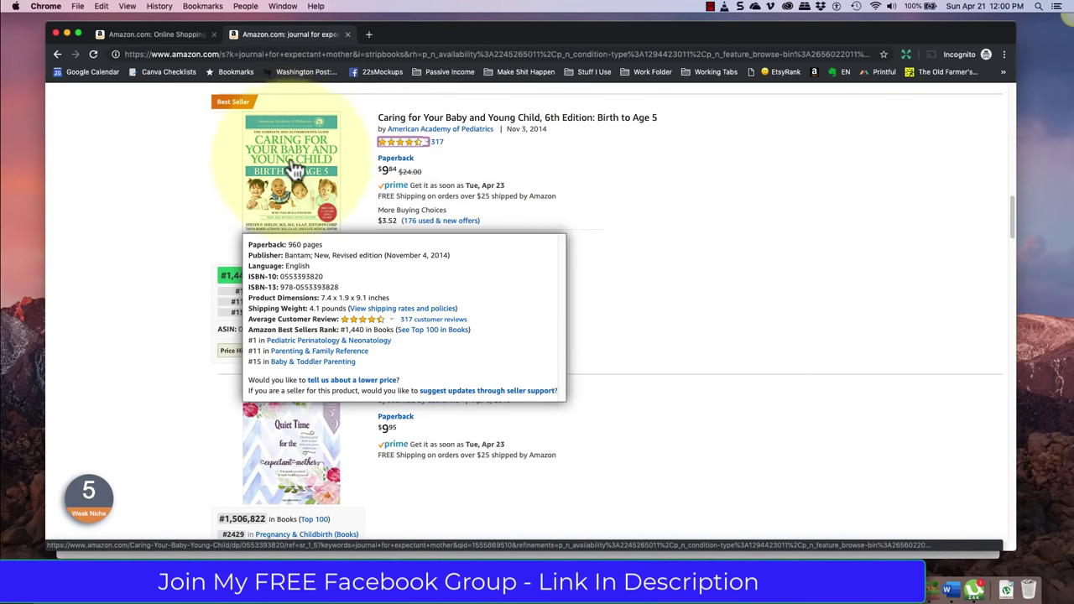
{"action": "scroll", "coordinate": [586, 163], "scroll_direction": "down", "scroll_amount": 5}
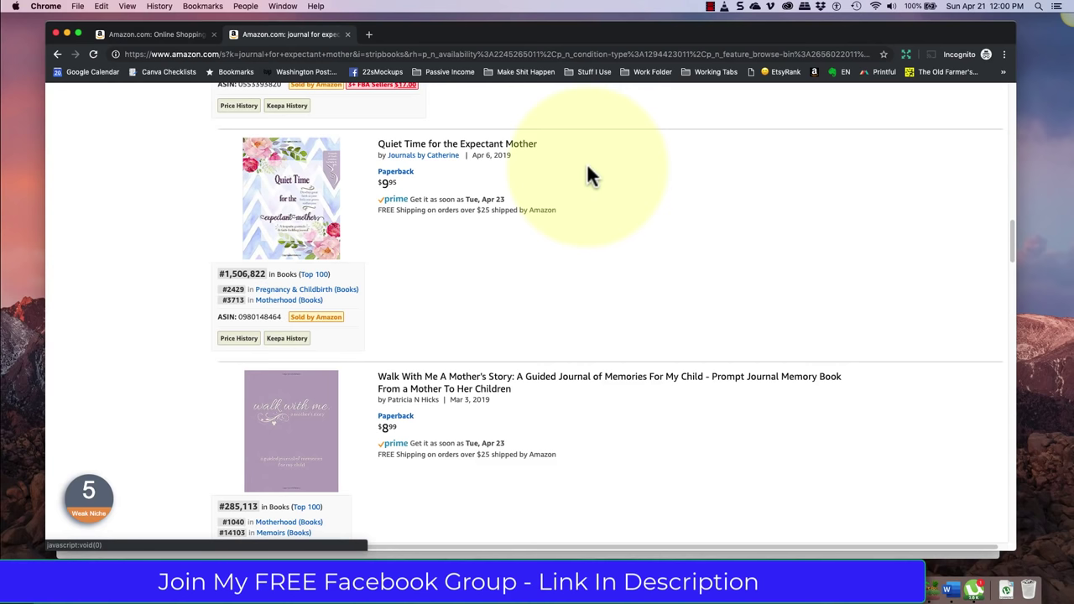
{"action": "scroll", "coordinate": [570, 207], "scroll_direction": "down", "scroll_amount": 3}
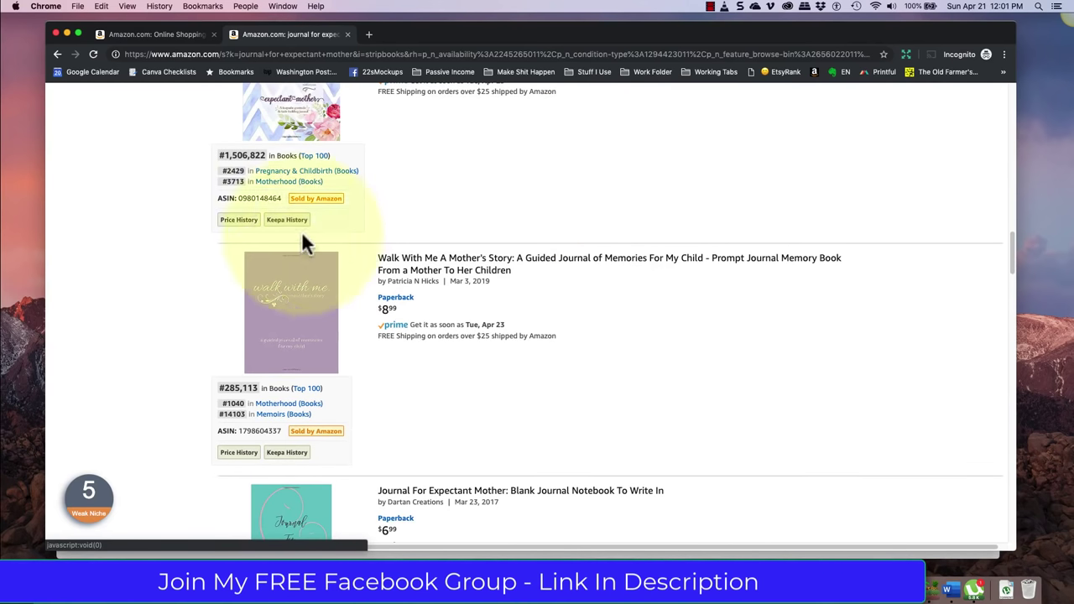
{"action": "scroll", "coordinate": [492, 286], "scroll_direction": "down", "scroll_amount": 4}
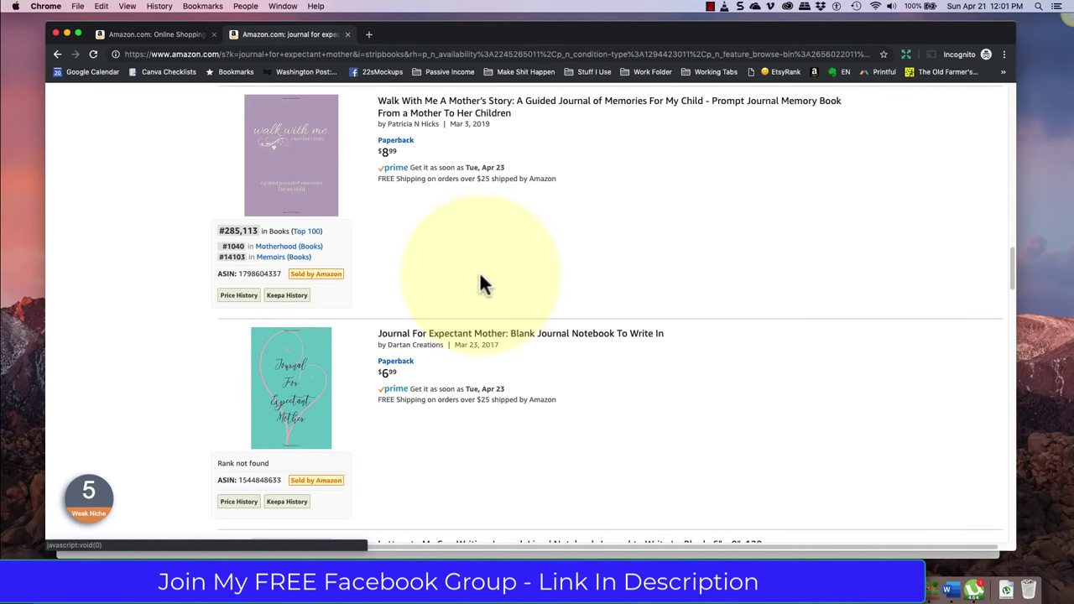
- Check the details of "Letters to My Son Writing Journal" and open its product page in a new tab
{"action": "scroll", "coordinate": [454, 294], "scroll_direction": "down", "scroll_amount": 3}
{"action": "scroll", "coordinate": [353, 289], "scroll_direction": "down", "scroll_amount": 7}
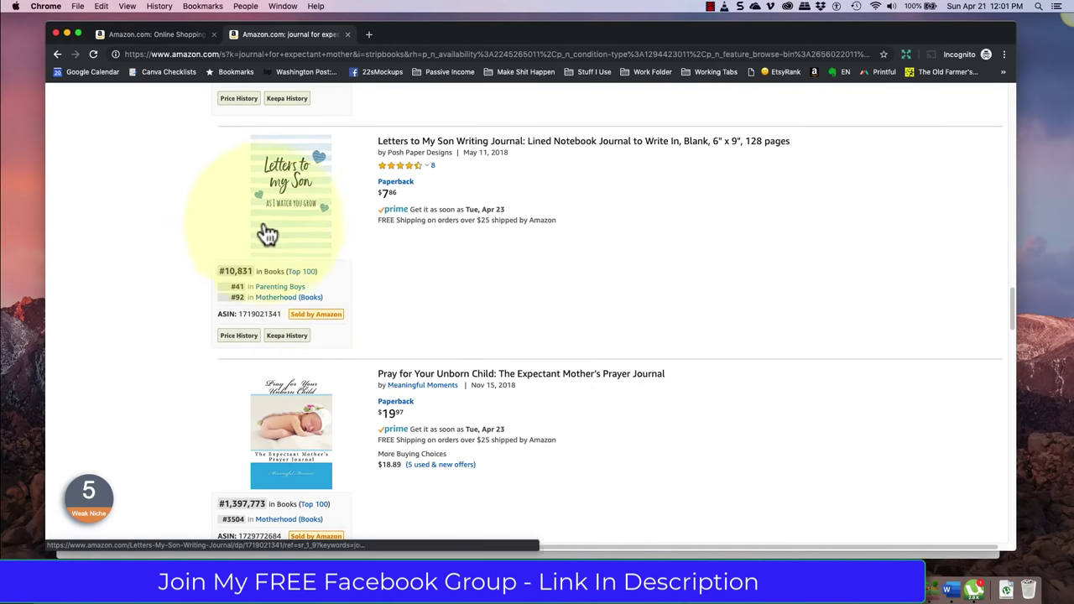
{"action": "mouse_move", "coordinate": [275, 231]}
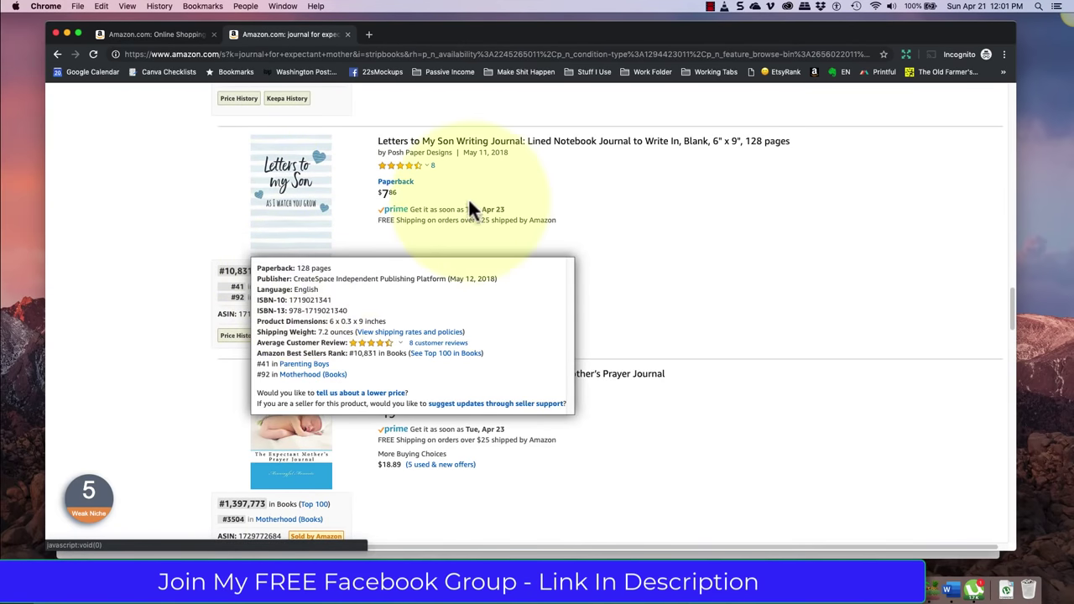
{"action": "right_click", "coordinate": [283, 192]}
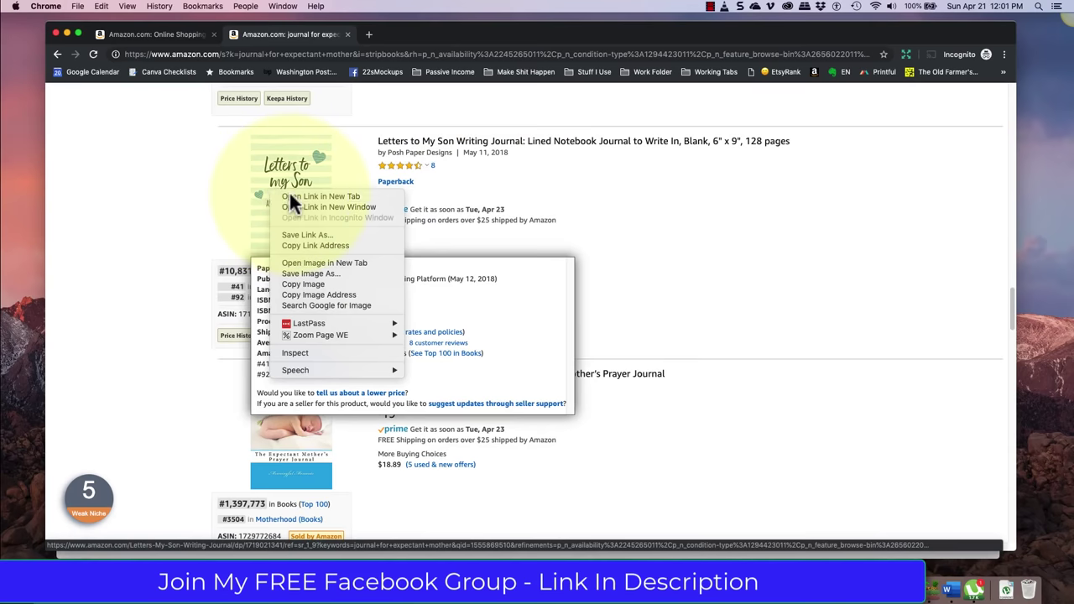
{"action": "left_click", "coordinate": [289, 195]}
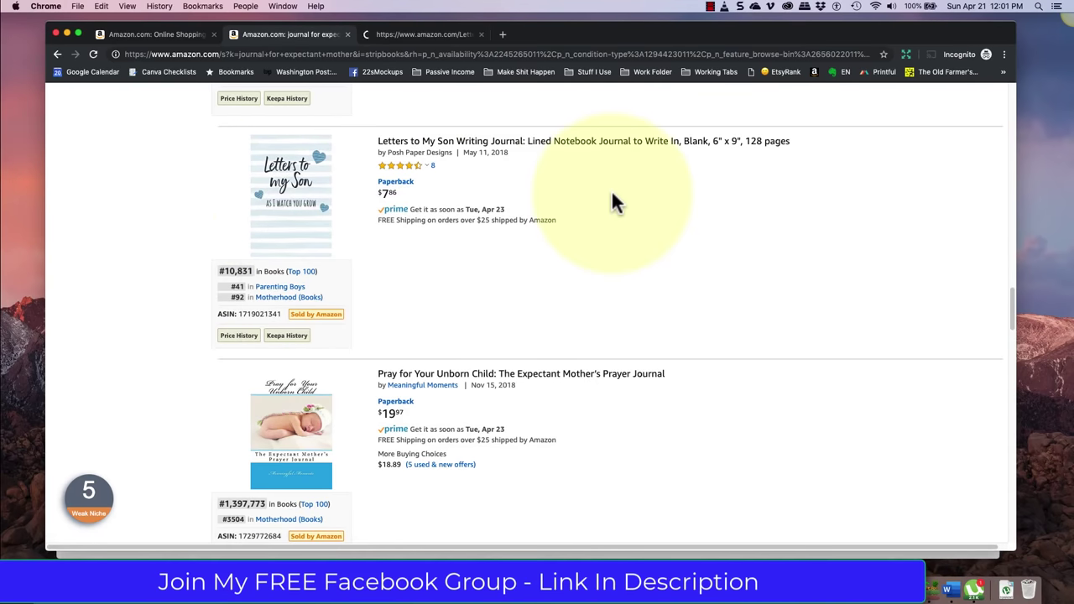
- Open the product page of "Pray for Your Unborn Child: The Expectant Mother's Prayer Journal" in a new tab
{"action": "scroll", "coordinate": [302, 285], "scroll_direction": "down", "scroll_amount": 3}
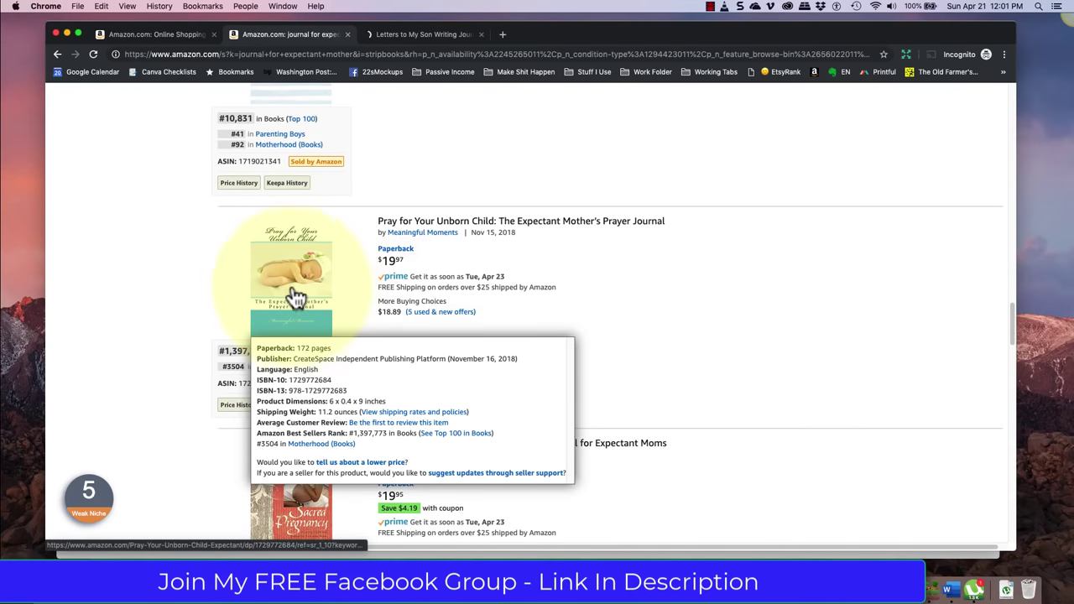
{"action": "right_click", "coordinate": [293, 286]}
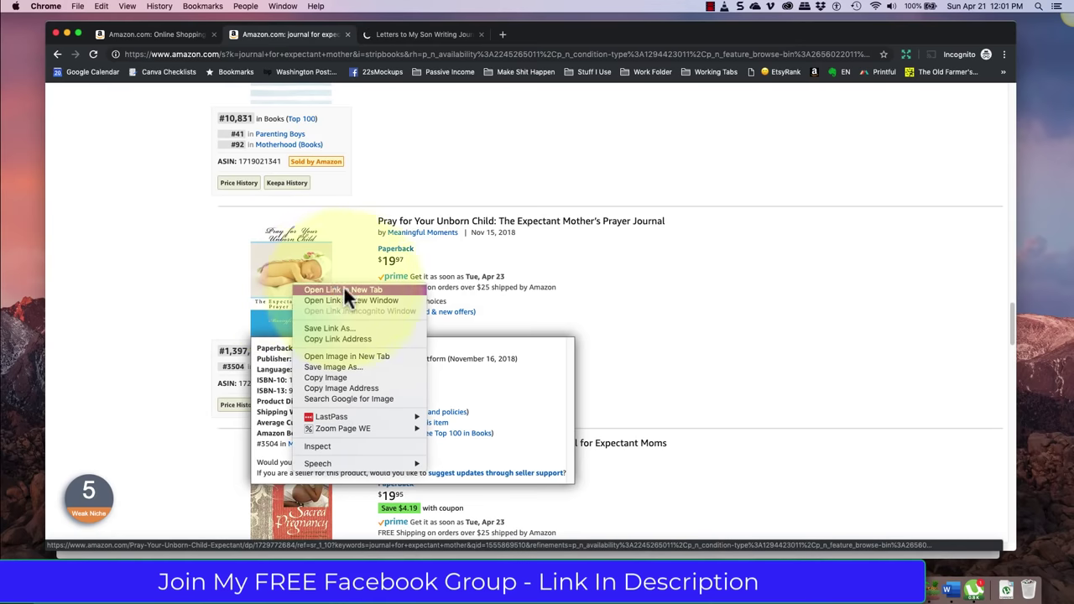
{"action": "left_click", "coordinate": [391, 290]}
- Review the listings that follow and open the "My Mom Is My Inspiration" journal with the green floral cover in a new tab
{"action": "scroll", "coordinate": [552, 280], "scroll_direction": "down", "scroll_amount": 4}
{"action": "mouse_move", "coordinate": [285, 301]}
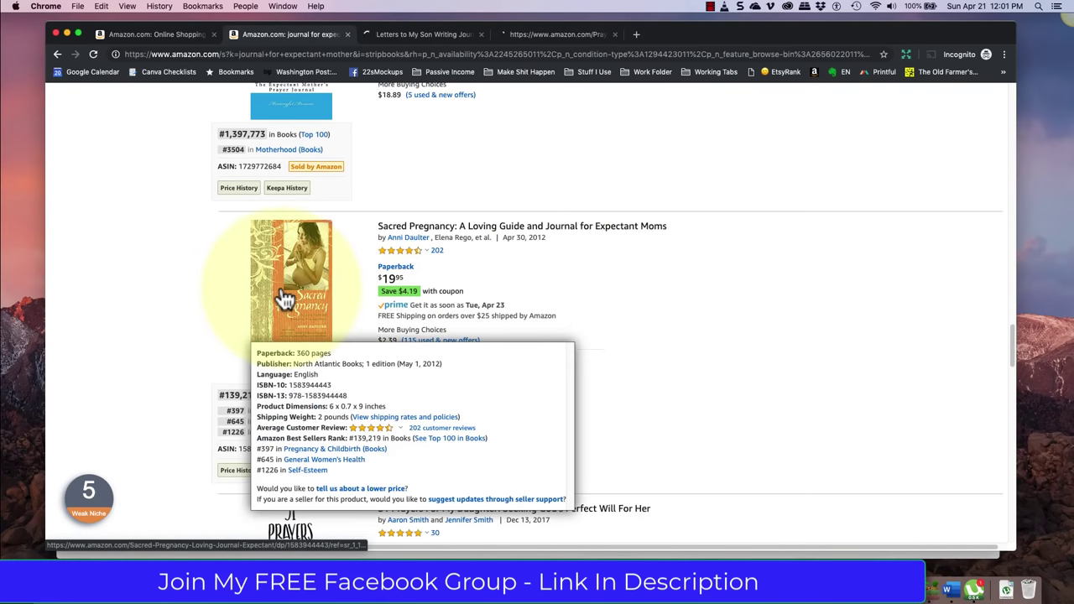
{"action": "scroll", "coordinate": [285, 298], "scroll_direction": "down", "scroll_amount": 6}
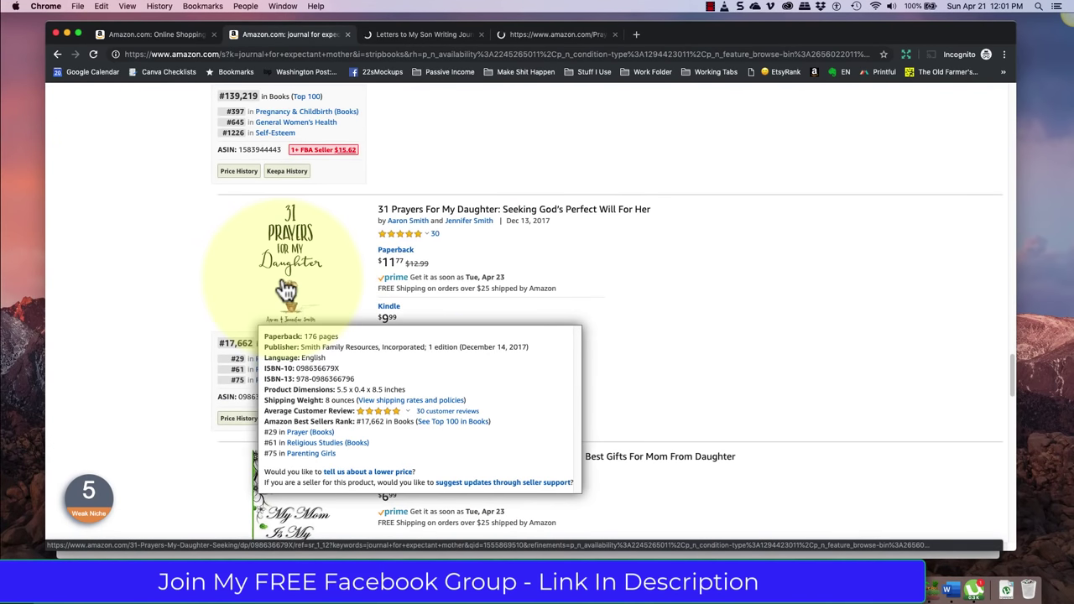
{"action": "scroll", "coordinate": [287, 291], "scroll_direction": "down", "scroll_amount": 5}
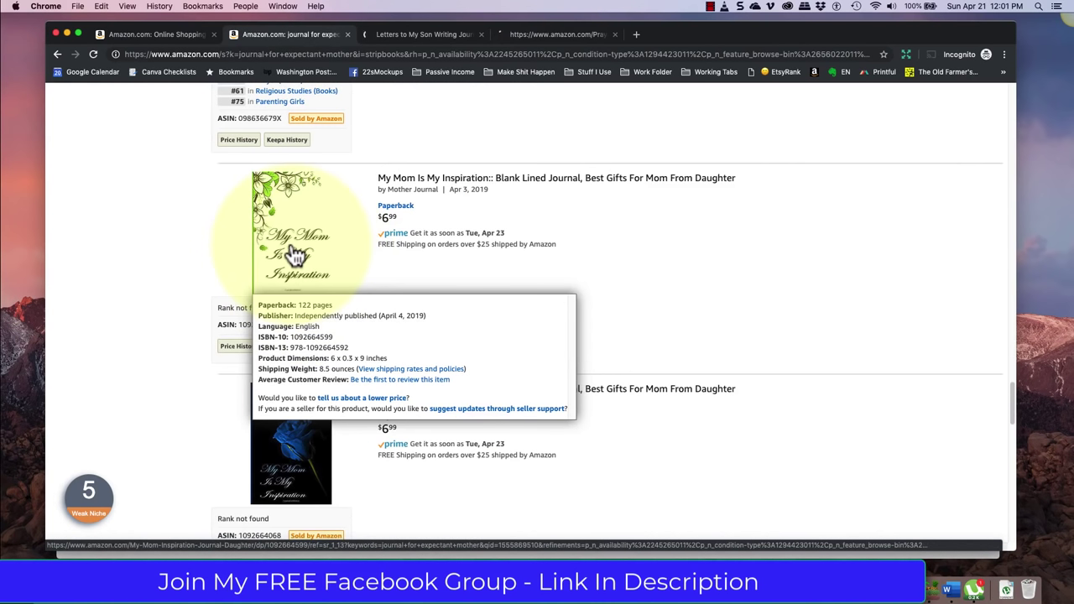
{"action": "right_click", "coordinate": [290, 241]}
{"action": "left_click", "coordinate": [326, 248]}
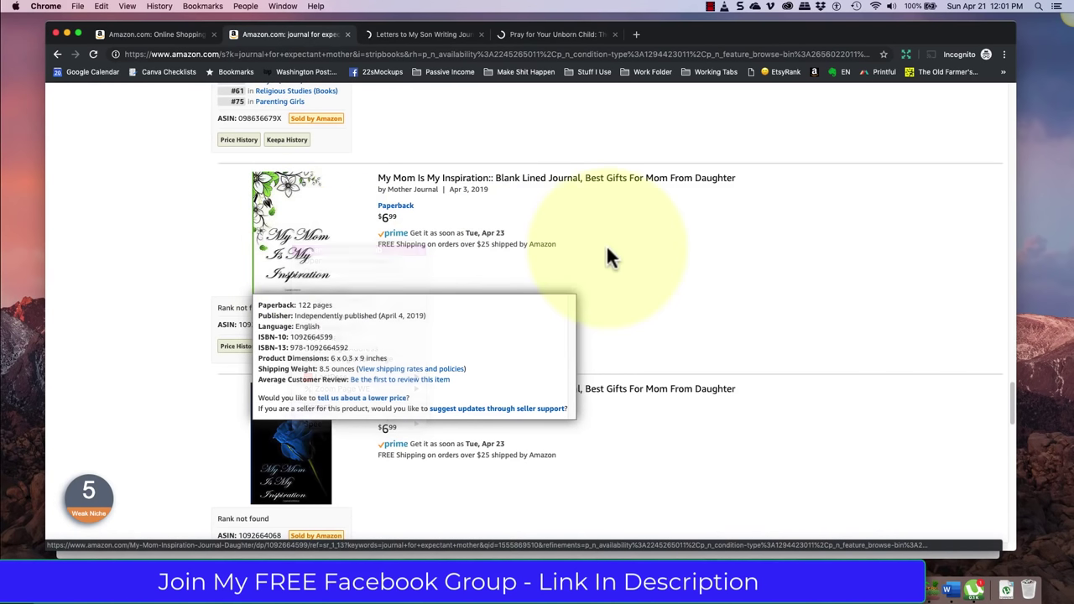
- Open the "My Mom Is My Inspiration" journal with the blue floral wreath cover in a new tab
{"action": "scroll", "coordinate": [608, 252], "scroll_direction": "down", "scroll_amount": 6}
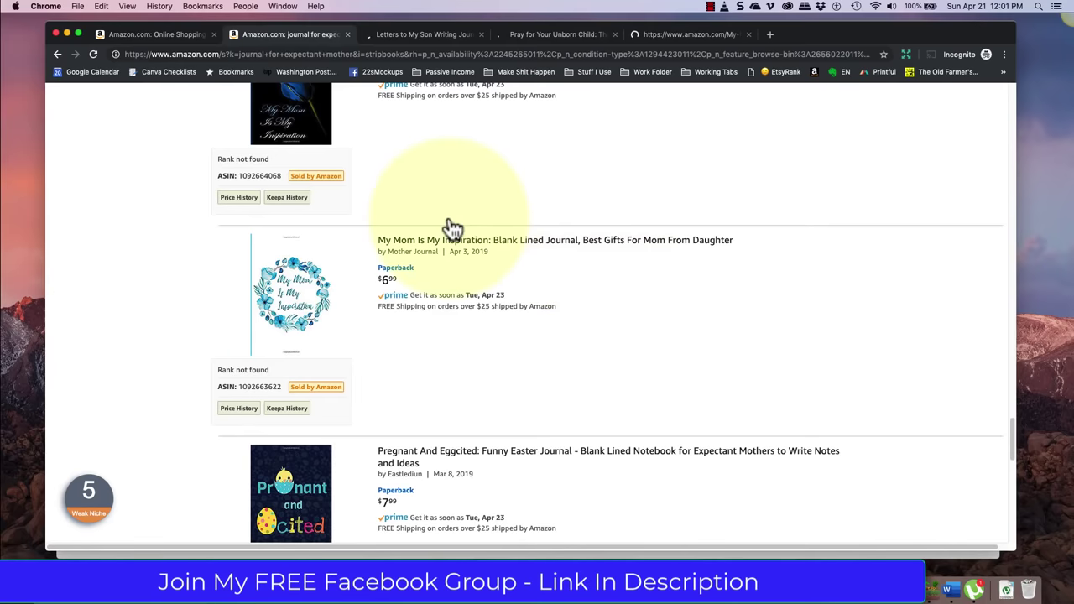
{"action": "mouse_move", "coordinate": [315, 307]}
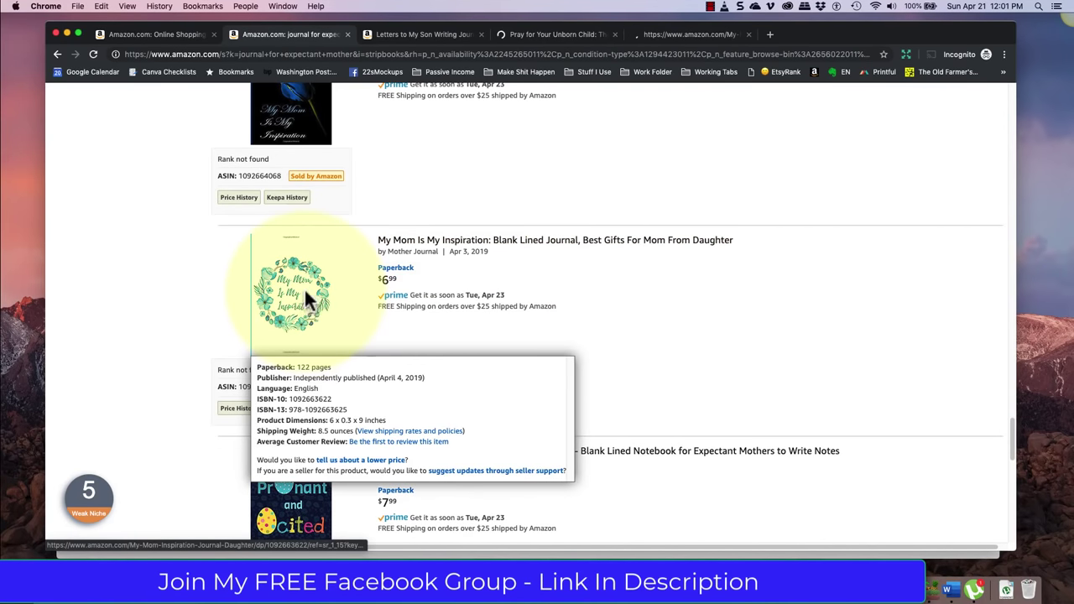
{"action": "right_click", "coordinate": [329, 291]}
{"action": "left_click", "coordinate": [336, 298]}
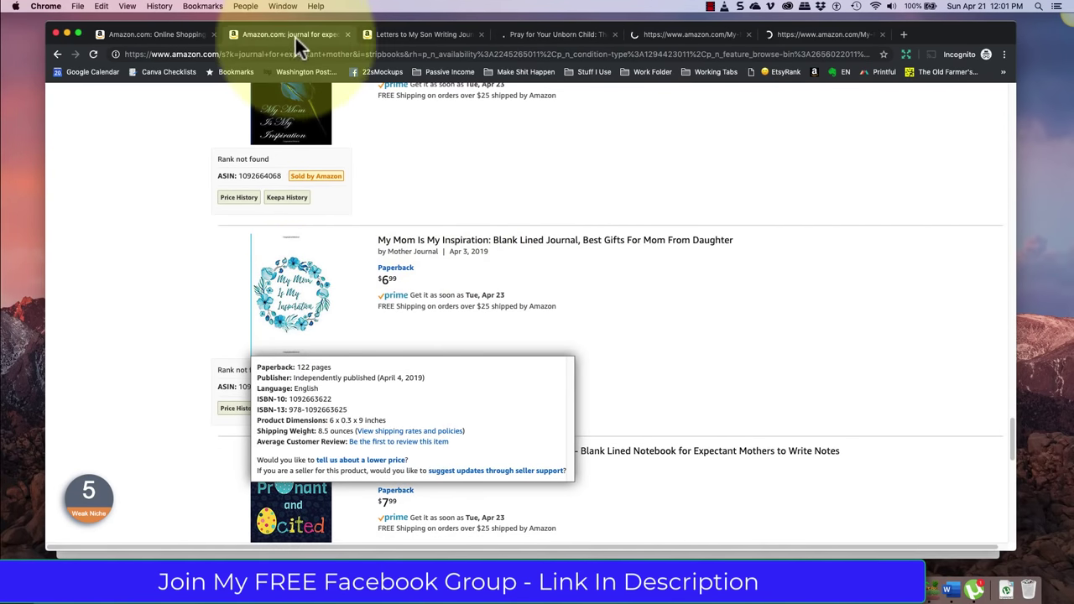
- Switch to the "Letters to My Son Writing Journal" page and examine its cover and interior pages in the Look Inside preview
{"action": "left_click", "coordinate": [426, 33]}
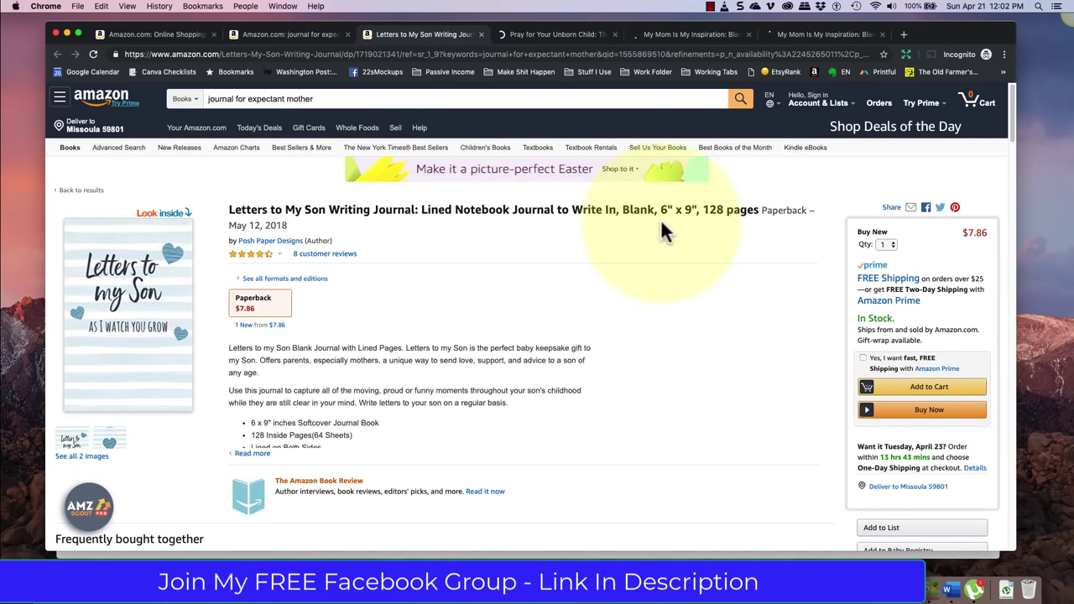
{"action": "left_click", "coordinate": [118, 301]}
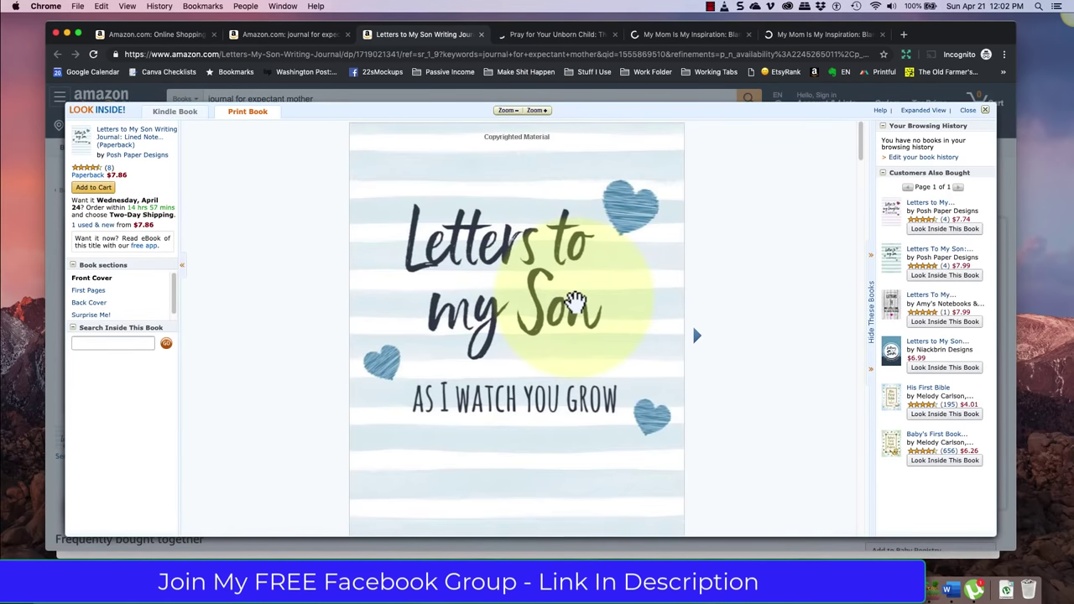
{"action": "scroll", "coordinate": [576, 302], "scroll_direction": "down", "scroll_amount": 10}
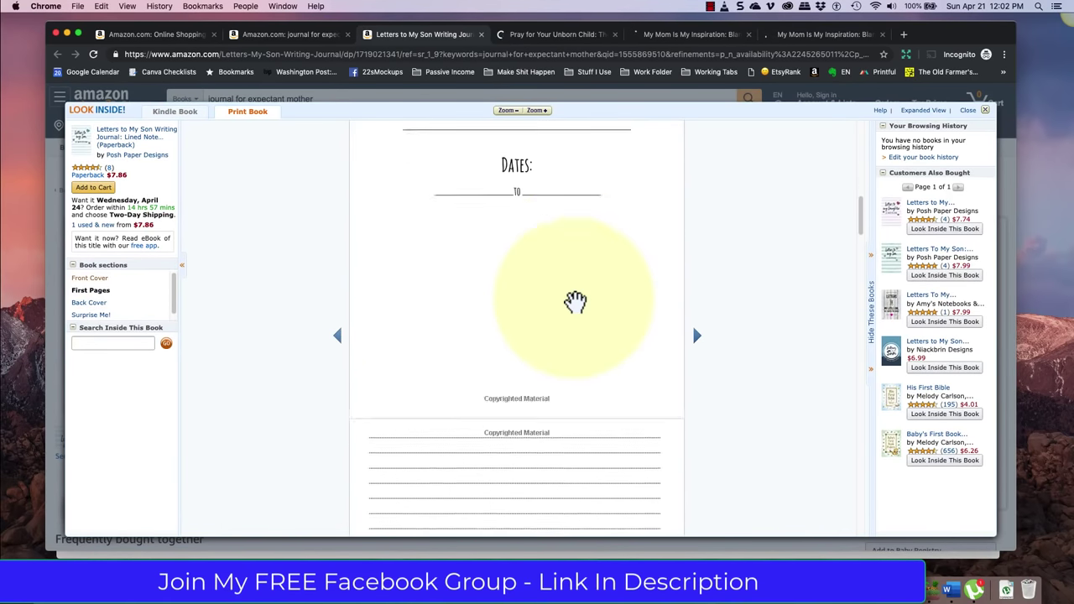
{"action": "scroll", "coordinate": [575, 302], "scroll_direction": "down", "scroll_amount": 10}
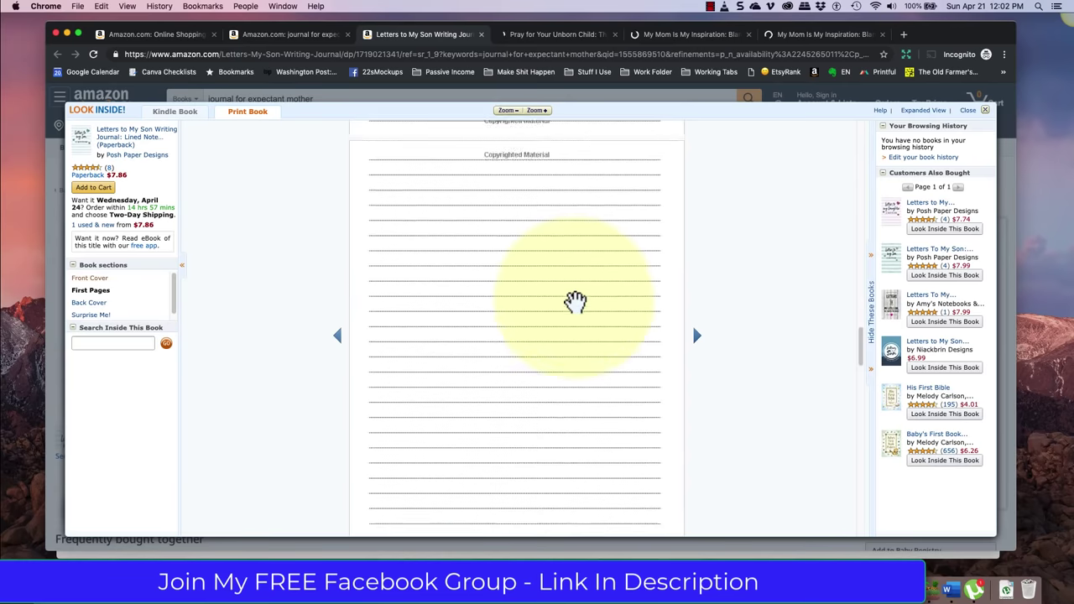
- Finish viewing the "Letters to My Son" preview, close it, and switch to the "Pray for Your Unborn Child" product page
{"action": "scroll", "coordinate": [576, 302], "scroll_direction": "down", "scroll_amount": 10}
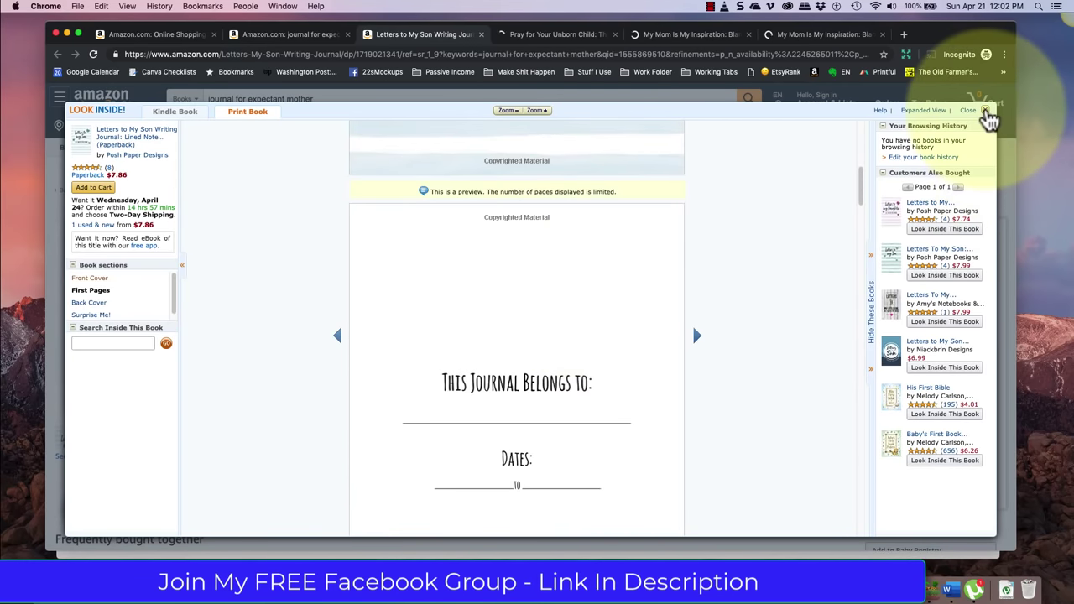
{"action": "left_click", "coordinate": [987, 112]}
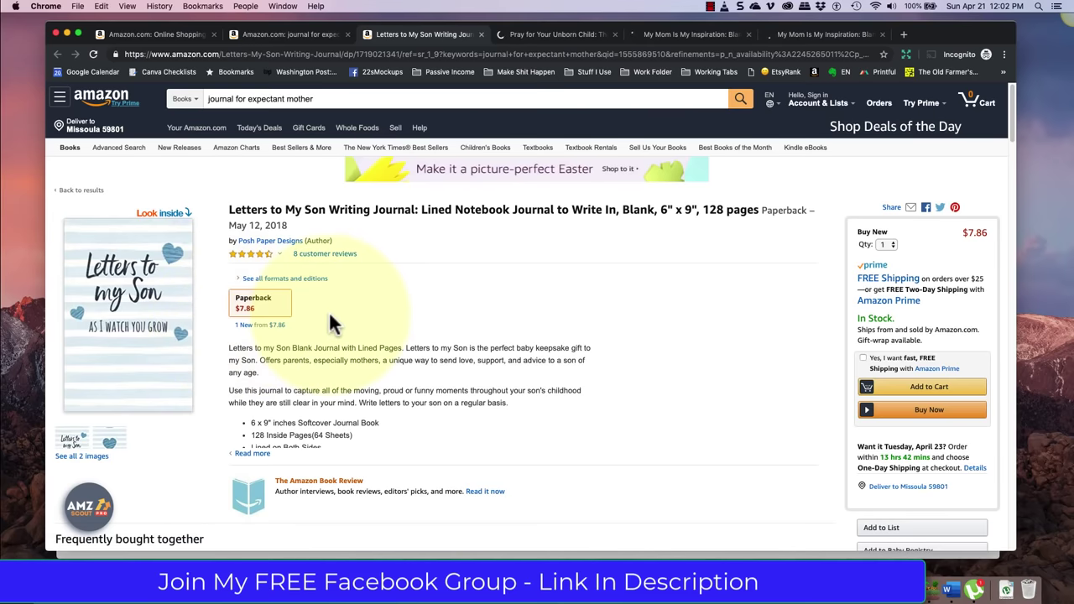
{"action": "left_click", "coordinate": [527, 31]}
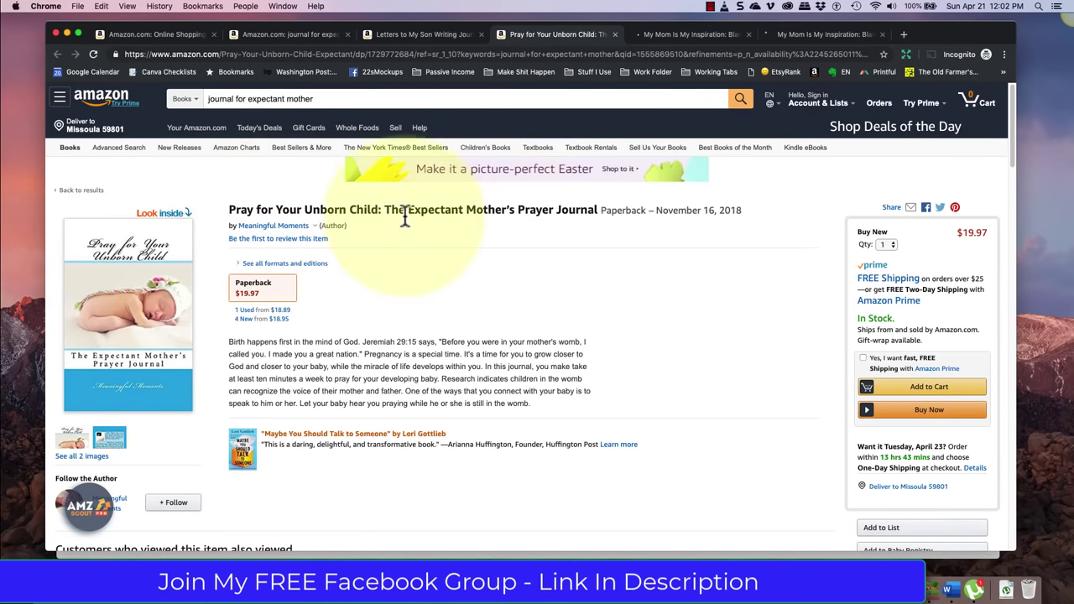
{"action": "left_click_drag", "start_coordinate": [518, 210], "coordinate": [591, 210]}
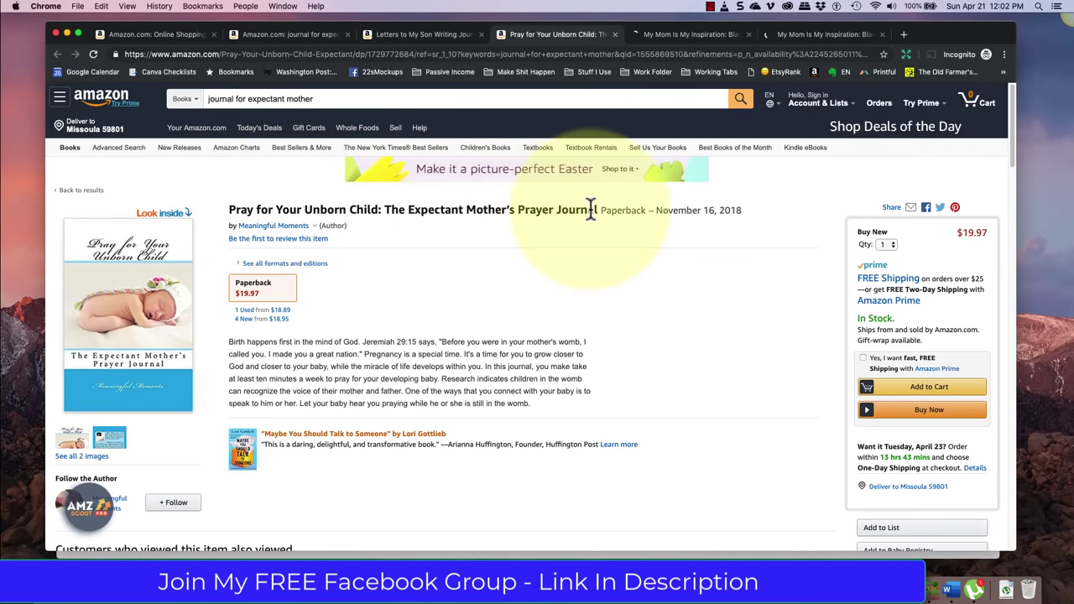
- Open the prayer journal's Look Inside preview and examine its cover, title page, opening quotes and table of contents
{"action": "right_click", "coordinate": [124, 298]}
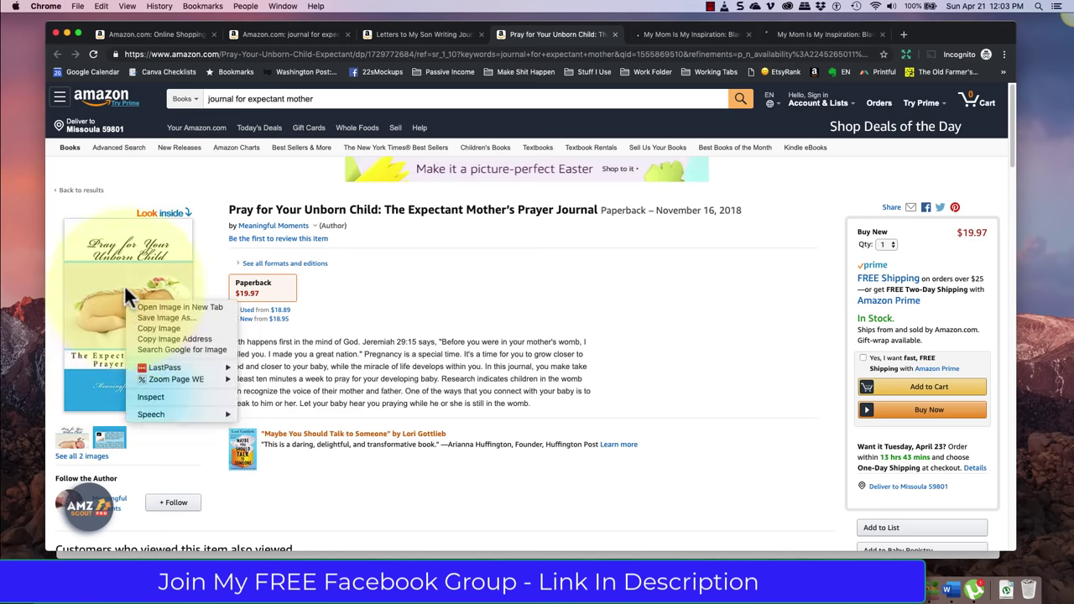
{"action": "left_click", "coordinate": [140, 283]}
{"action": "left_click", "coordinate": [145, 290]}
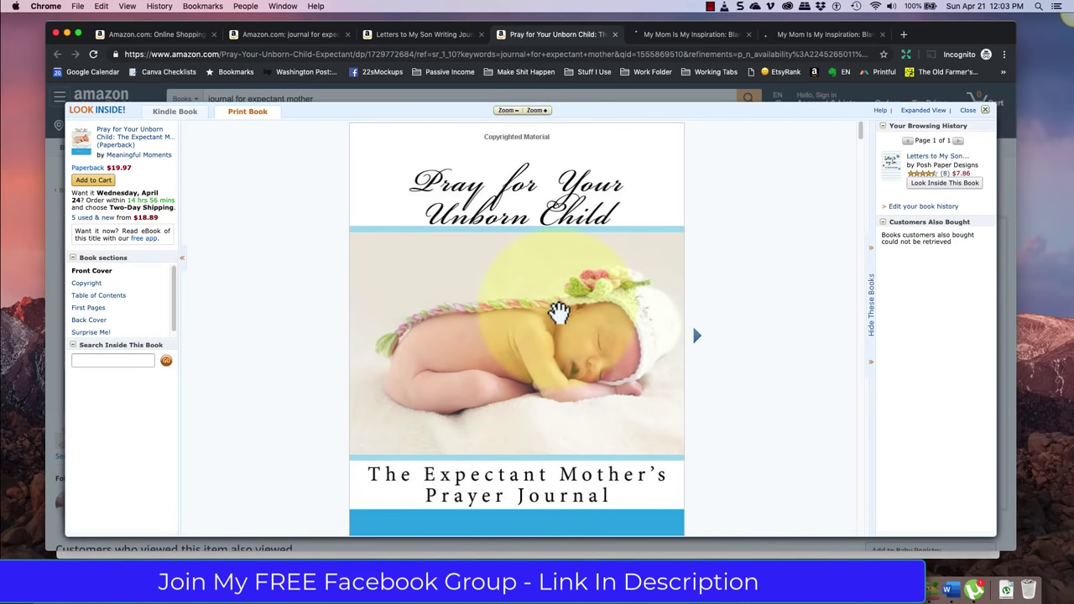
{"action": "scroll", "coordinate": [560, 315], "scroll_direction": "down", "scroll_amount": 5}
{"action": "scroll", "coordinate": [559, 312], "scroll_direction": "down", "scroll_amount": 5}
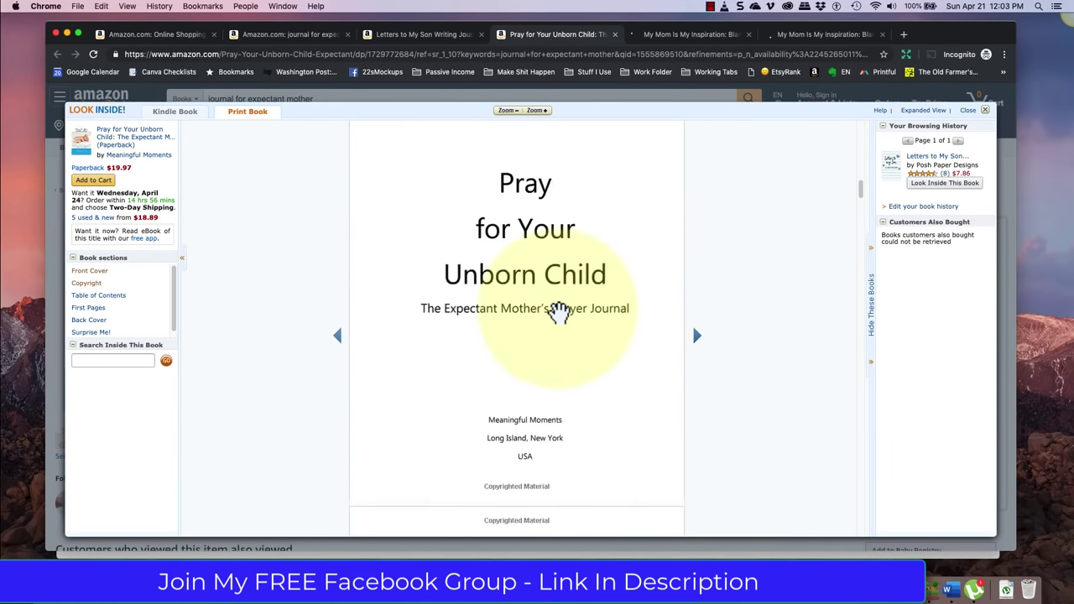
{"action": "scroll", "coordinate": [557, 311], "scroll_direction": "down", "scroll_amount": 5}
{"action": "scroll", "coordinate": [529, 298], "scroll_direction": "down", "scroll_amount": 2}
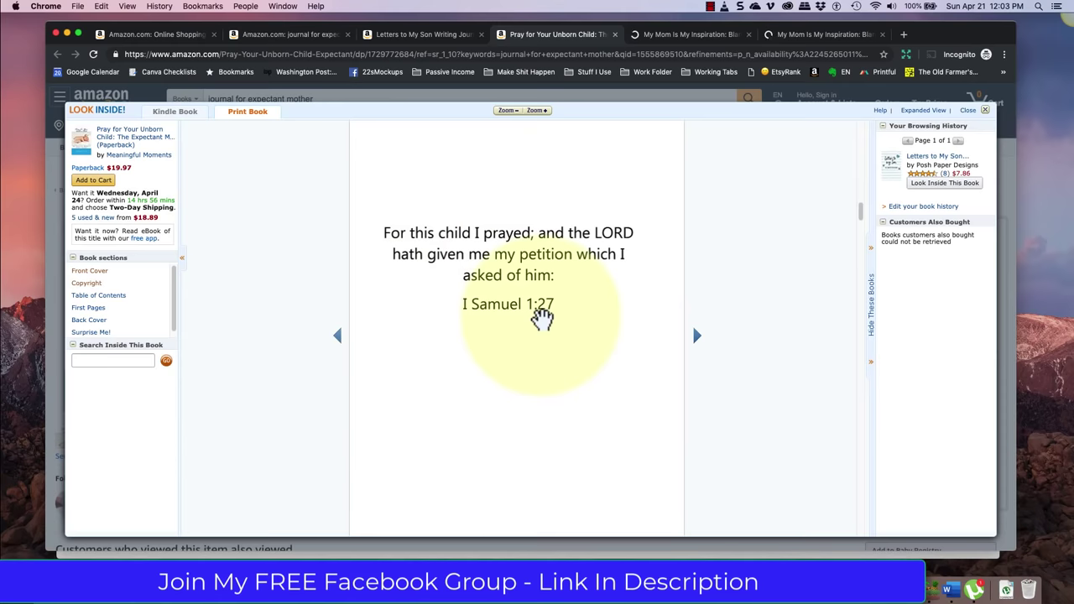
{"action": "scroll", "coordinate": [541, 318], "scroll_direction": "down", "scroll_amount": 5}
{"action": "scroll", "coordinate": [541, 318], "scroll_direction": "down", "scroll_amount": 6}
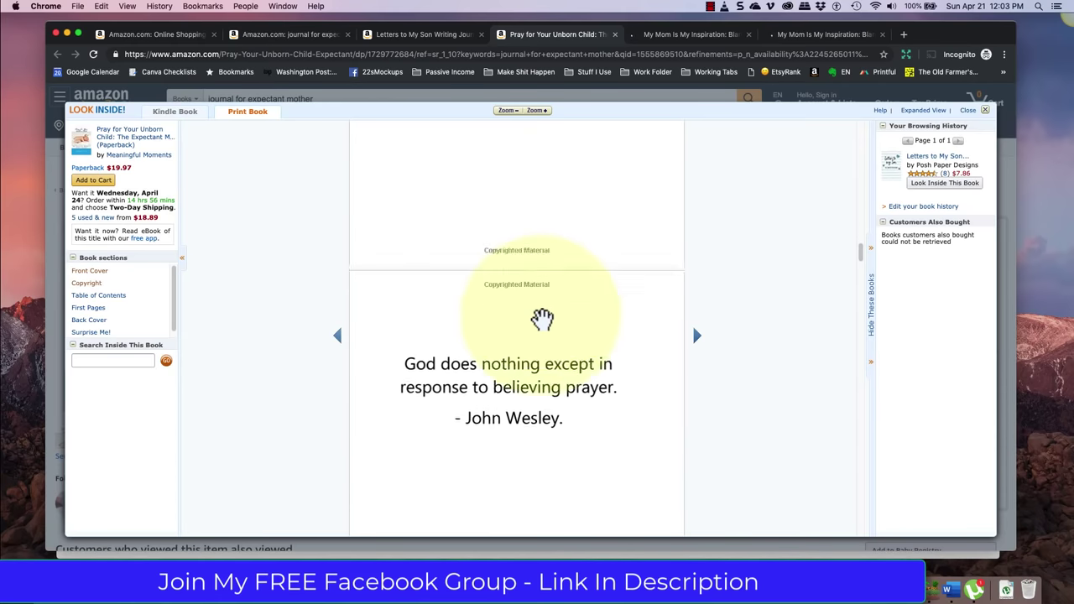
{"action": "scroll", "coordinate": [496, 288], "scroll_direction": "down", "scroll_amount": 6}
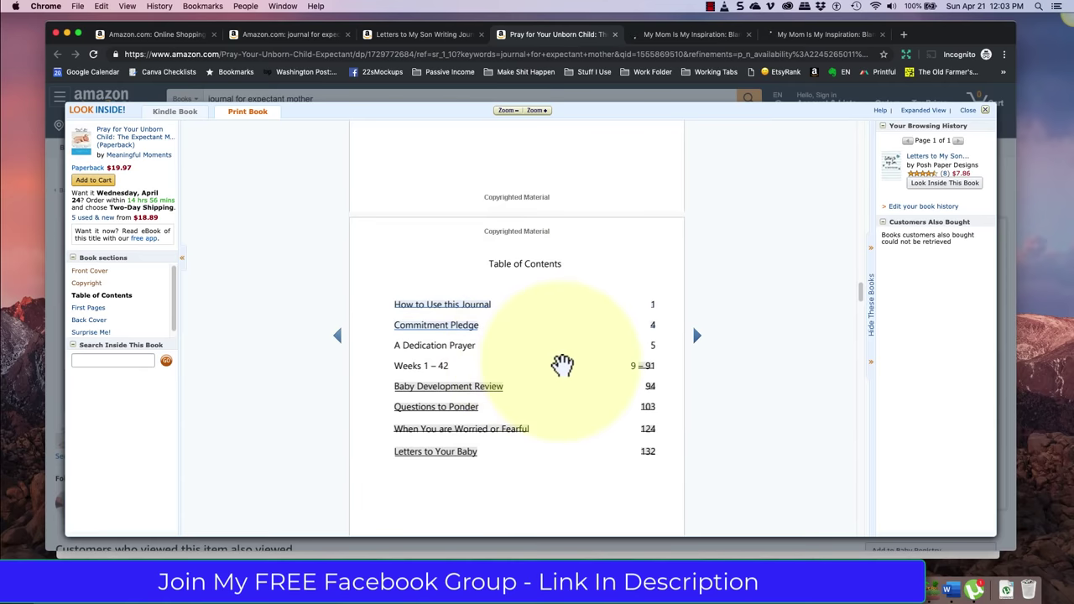
{"action": "scroll", "coordinate": [563, 363], "scroll_direction": "down", "scroll_amount": 1}
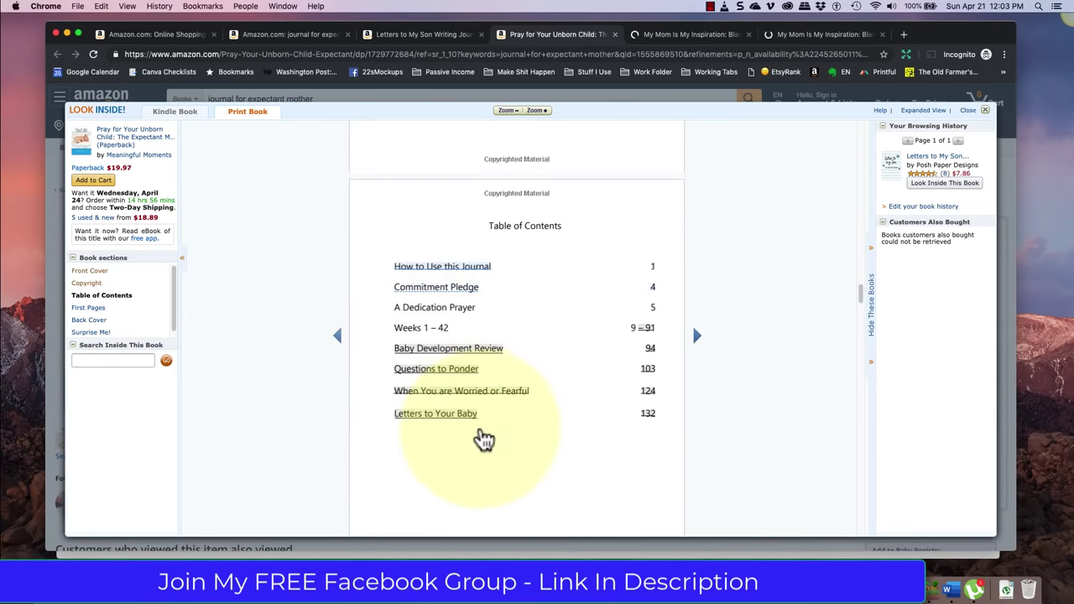
- Examine the journal's usage instructions, commitment pledge, dedication prayer, lined writing page and back cover in the preview
{"action": "scroll", "coordinate": [480, 432], "scroll_direction": "down", "scroll_amount": 8}
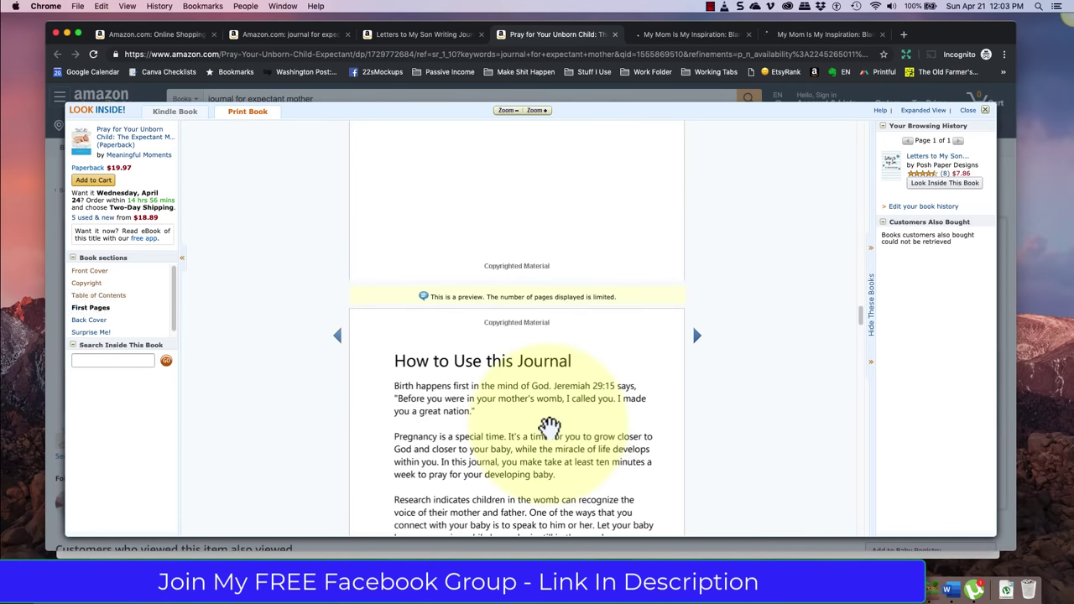
{"action": "scroll", "coordinate": [550, 428], "scroll_direction": "down", "scroll_amount": 10}
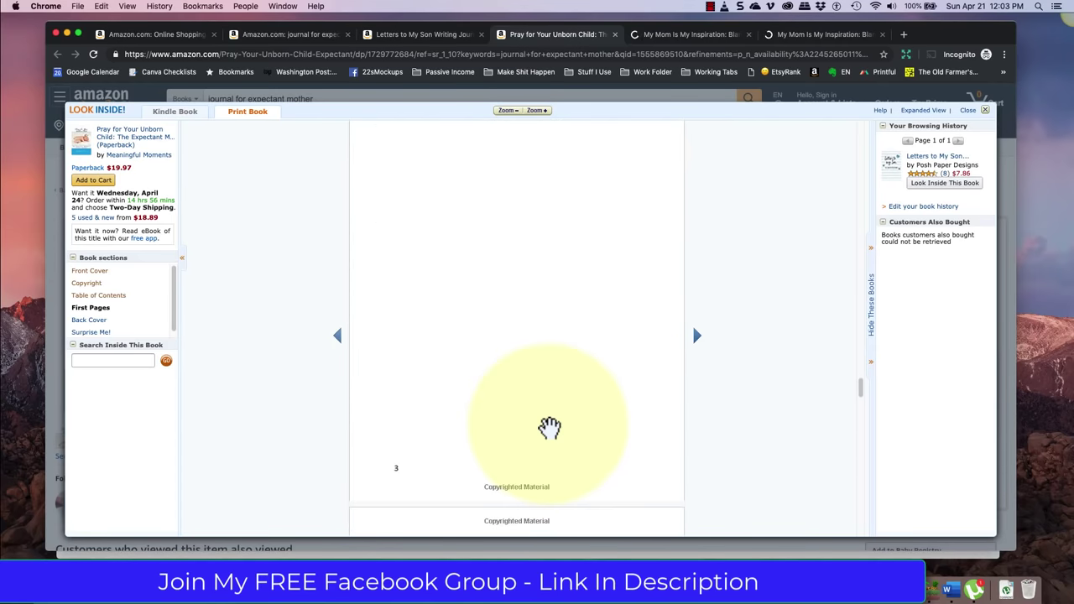
{"action": "scroll", "coordinate": [549, 427], "scroll_direction": "down", "scroll_amount": 8}
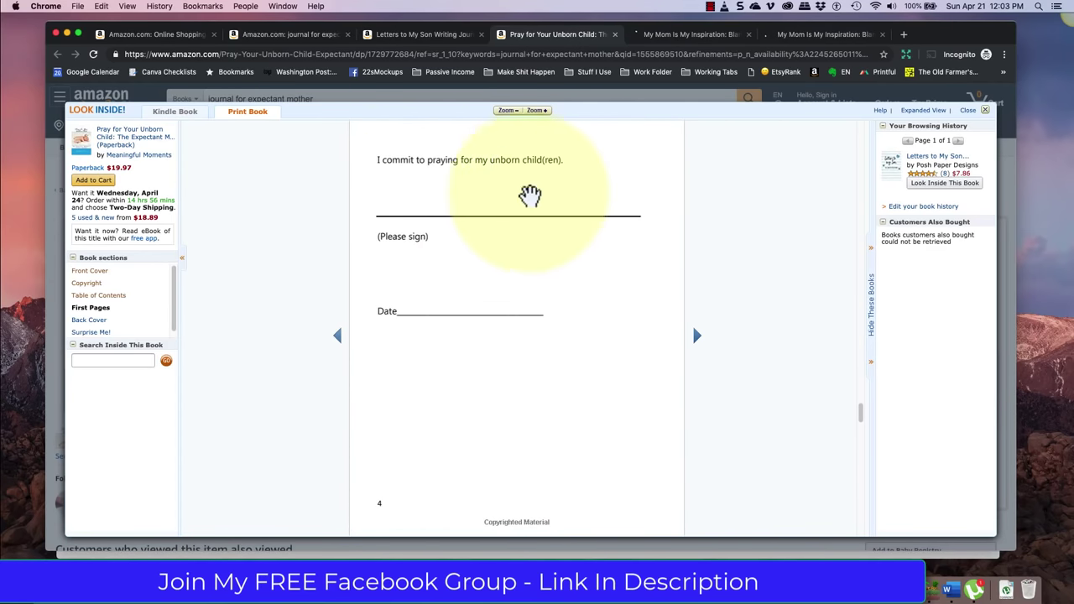
{"action": "scroll", "coordinate": [417, 207], "scroll_direction": "down", "scroll_amount": 3}
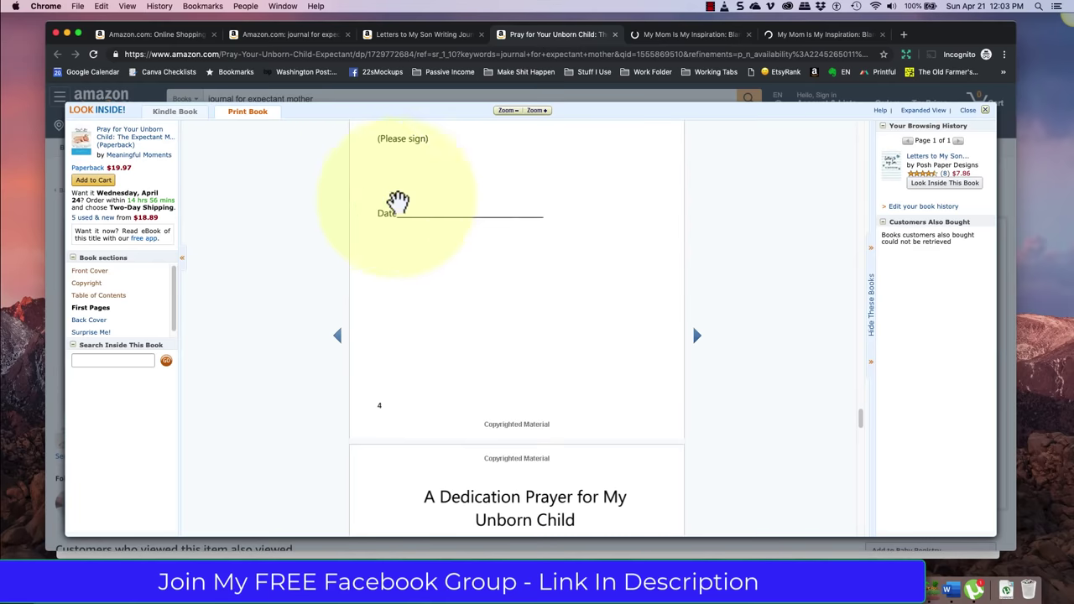
{"action": "scroll", "coordinate": [456, 308], "scroll_direction": "down", "scroll_amount": 8}
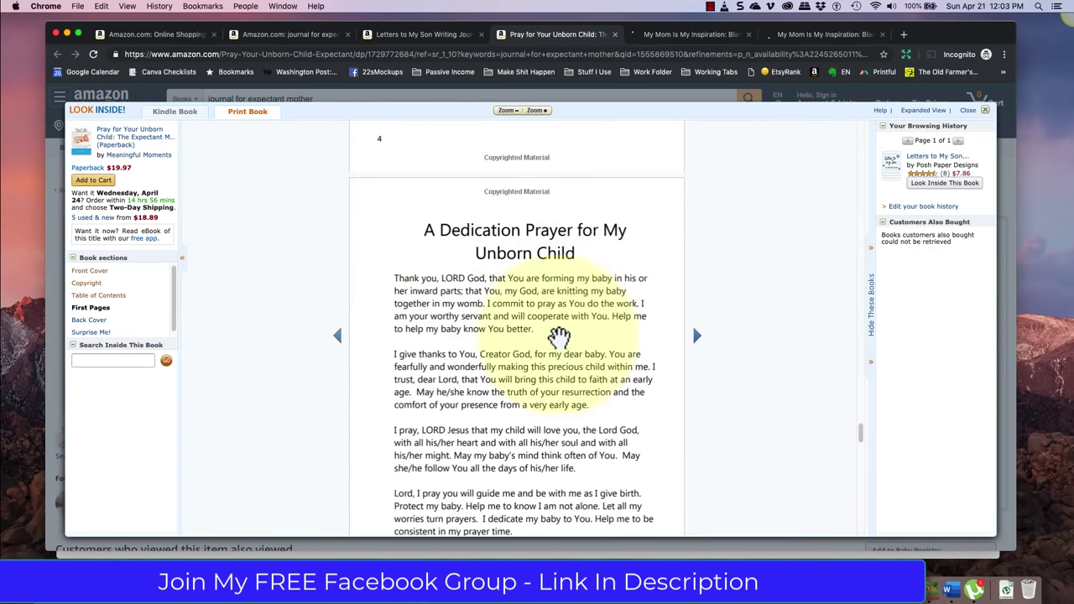
{"action": "scroll", "coordinate": [559, 336], "scroll_direction": "down", "scroll_amount": 15}
{"action": "scroll", "coordinate": [508, 334], "scroll_direction": "up", "scroll_amount": 12}
{"action": "scroll", "coordinate": [508, 334], "scroll_direction": "down", "scroll_amount": 10}
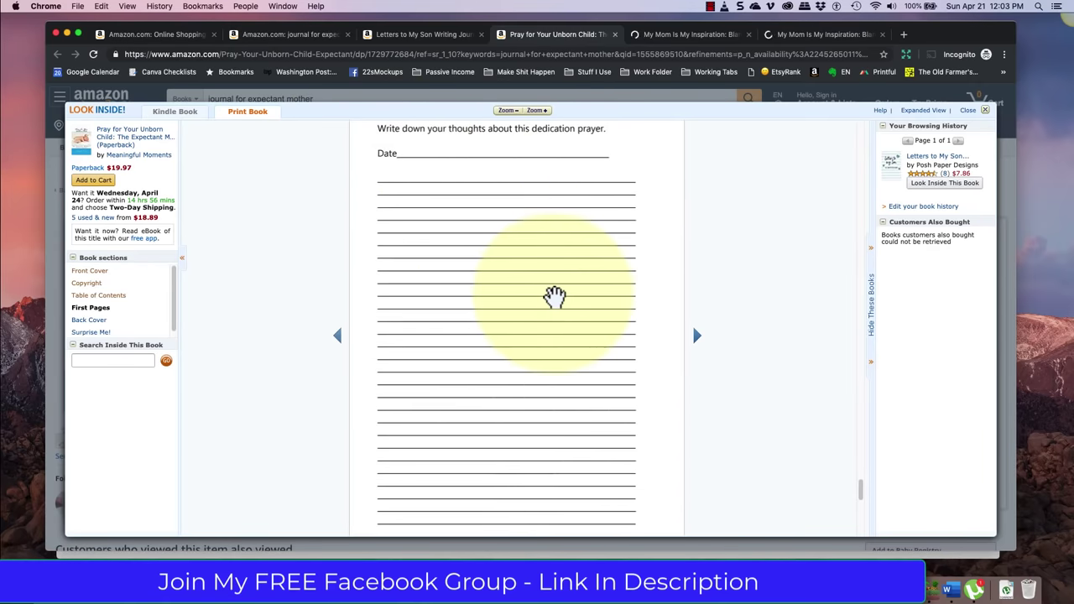
{"action": "scroll", "coordinate": [552, 293], "scroll_direction": "down", "scroll_amount": 10}
{"action": "scroll", "coordinate": [555, 295], "scroll_direction": "down", "scroll_amount": 2}
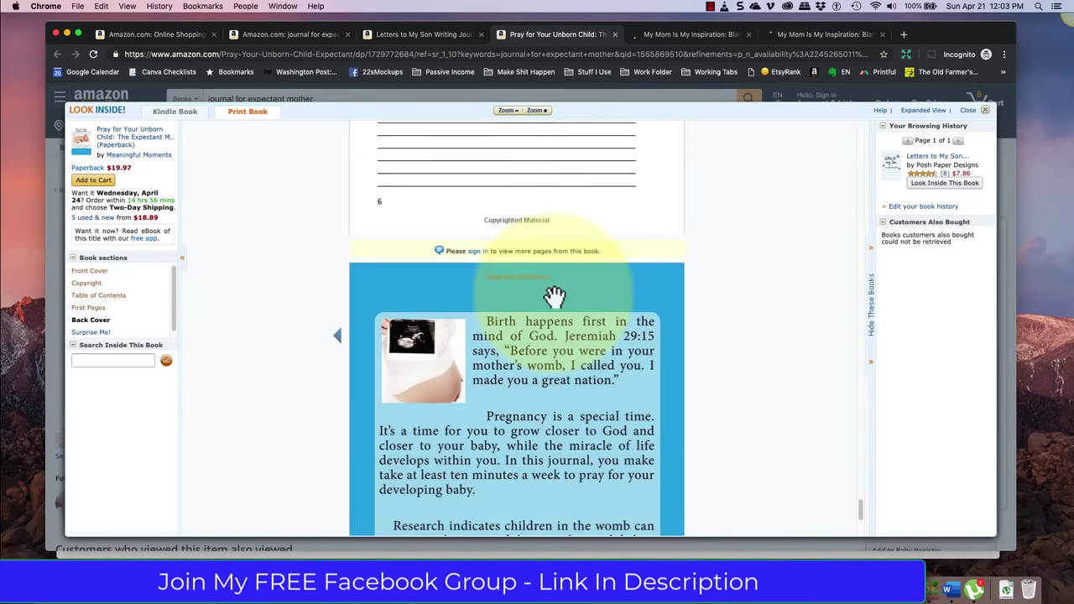
{"action": "scroll", "coordinate": [559, 297], "scroll_direction": "up", "scroll_amount": 10}
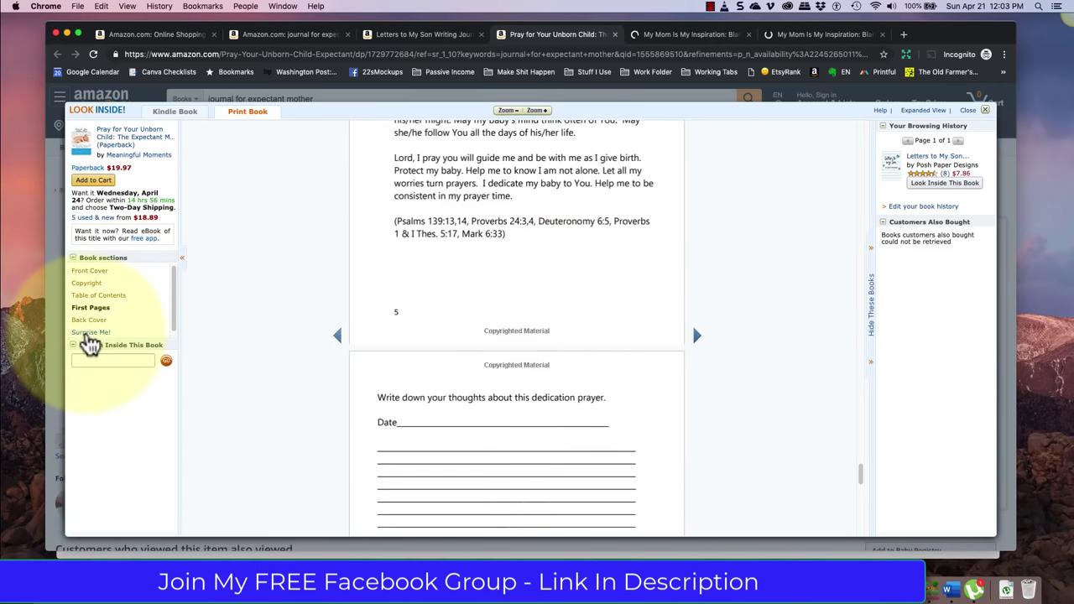
- Jump to a random preview page, review the table of contents and section descriptions from there, and close the preview
{"action": "left_click", "coordinate": [97, 333]}
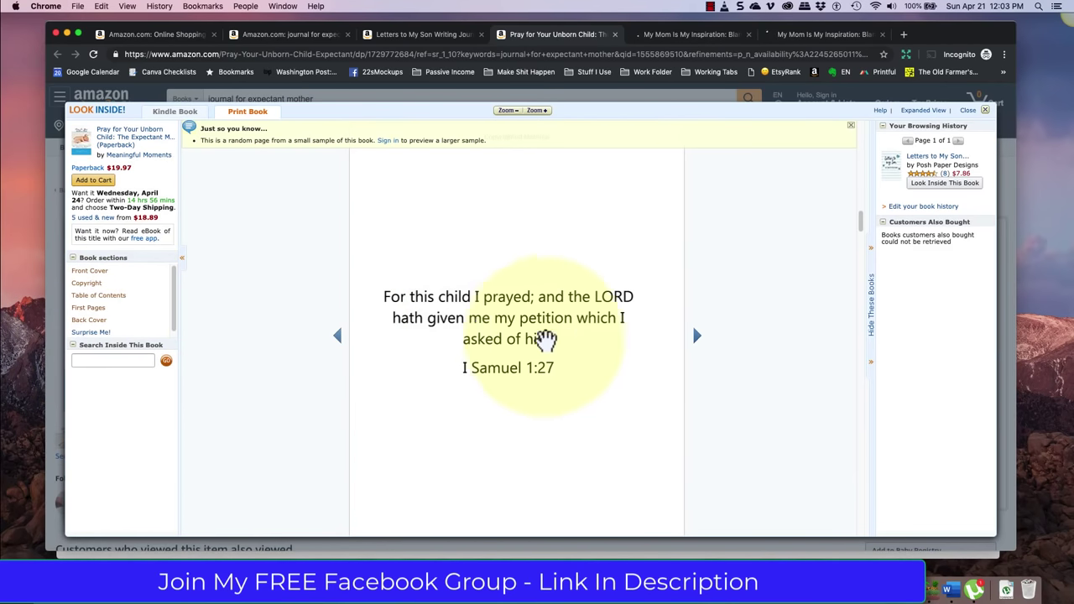
{"action": "scroll", "coordinate": [567, 339], "scroll_direction": "down", "scroll_amount": 1}
{"action": "scroll", "coordinate": [570, 340], "scroll_direction": "down", "scroll_amount": 10}
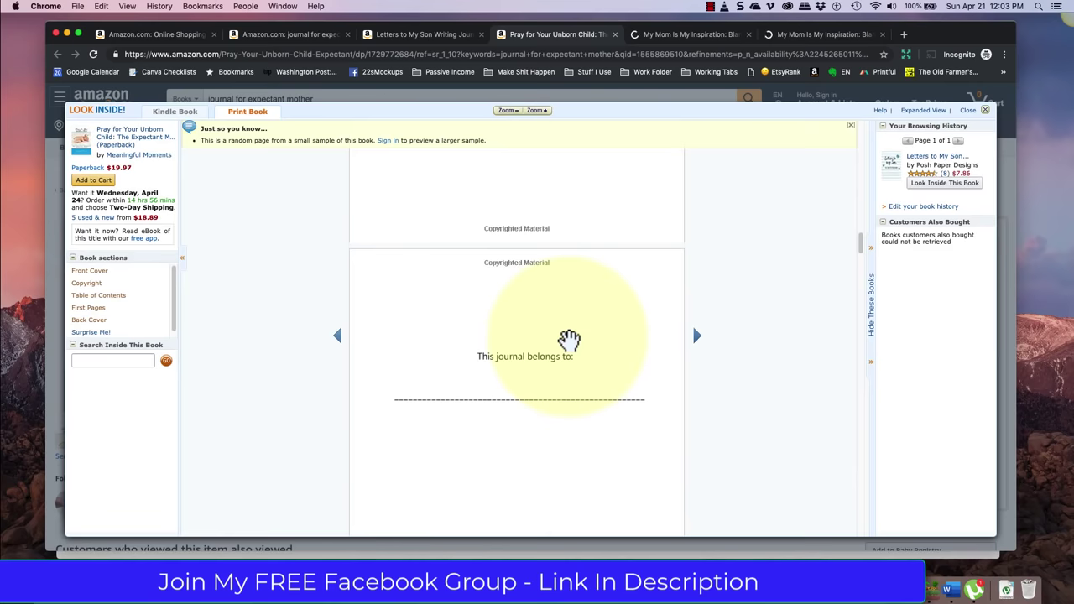
{"action": "scroll", "coordinate": [569, 339], "scroll_direction": "down", "scroll_amount": 8}
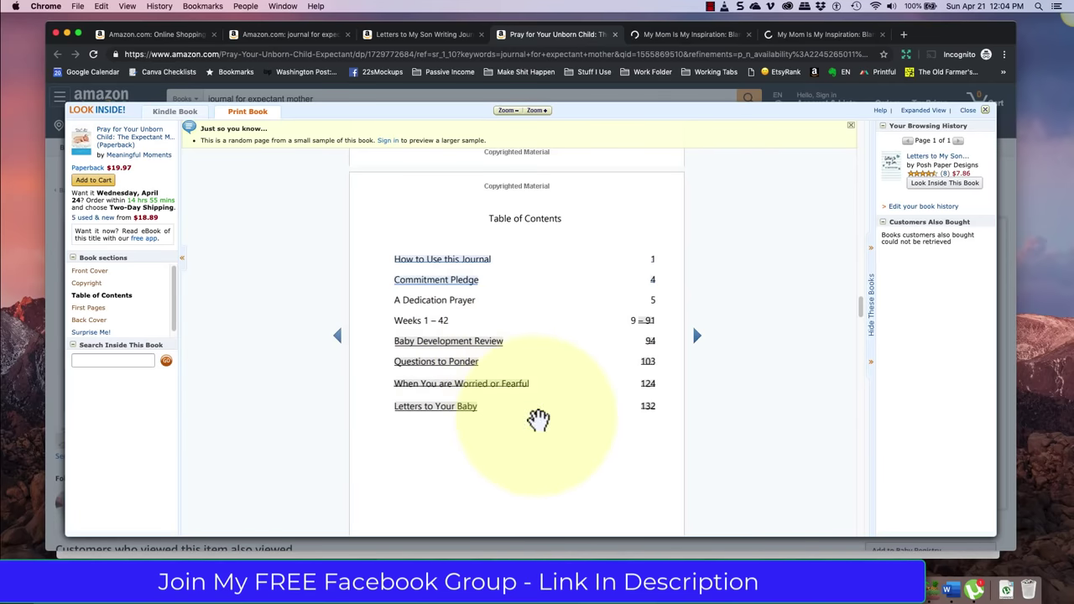
{"action": "scroll", "coordinate": [539, 420], "scroll_direction": "down", "scroll_amount": 2}
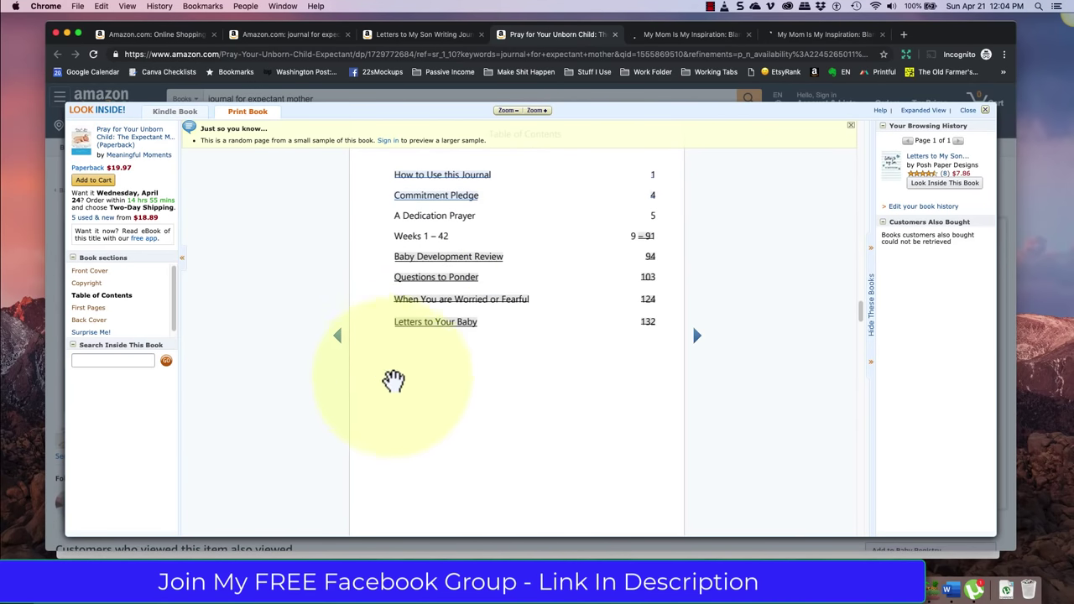
{"action": "scroll", "coordinate": [464, 367], "scroll_direction": "down", "scroll_amount": 10}
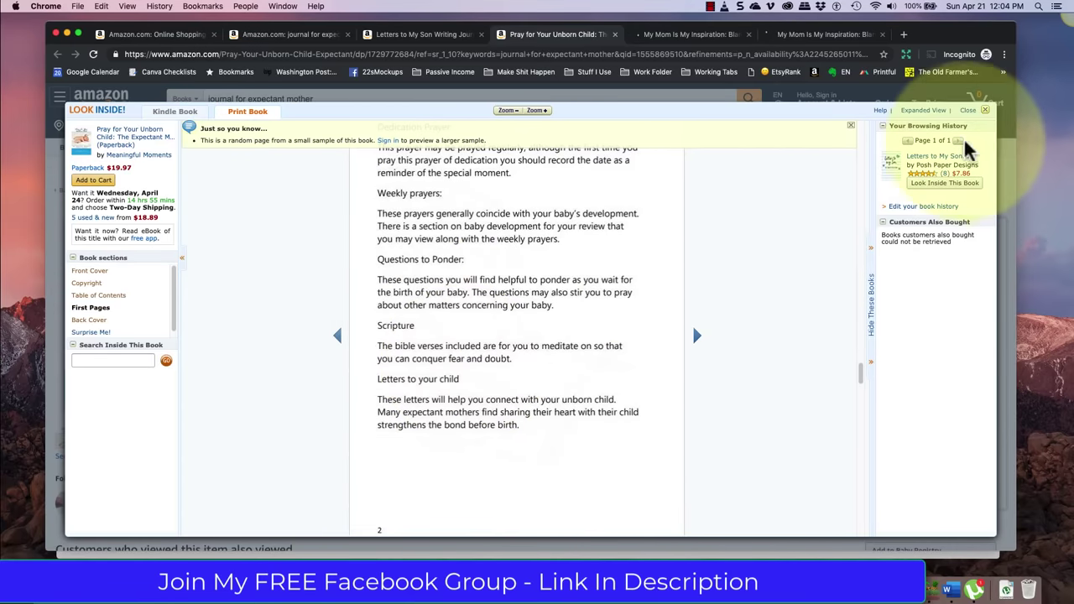
{"action": "left_click", "coordinate": [987, 119]}
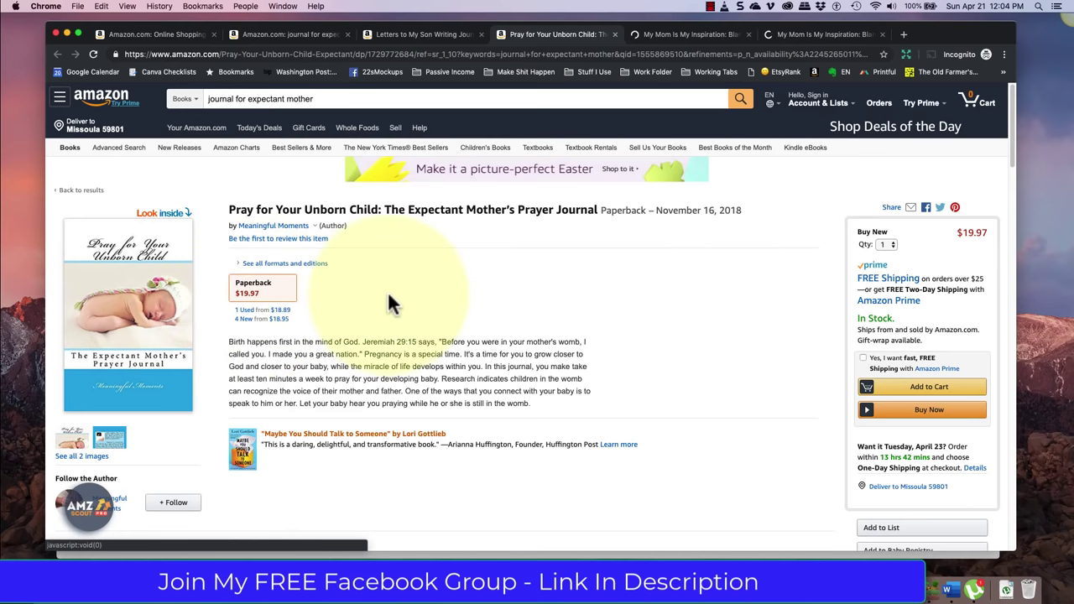
- Check the prayer journal's publication details and Amazon Best Sellers Rank against its cover and price on the product page
{"action": "scroll", "coordinate": [389, 296], "scroll_direction": "down", "scroll_amount": 10}
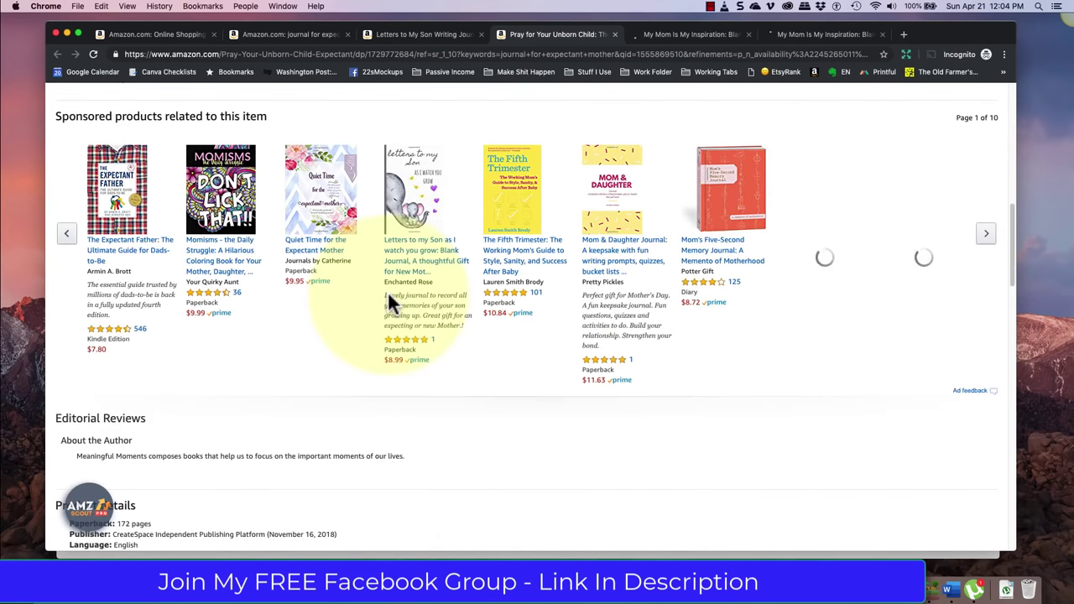
{"action": "scroll", "coordinate": [388, 291], "scroll_direction": "down", "scroll_amount": 4}
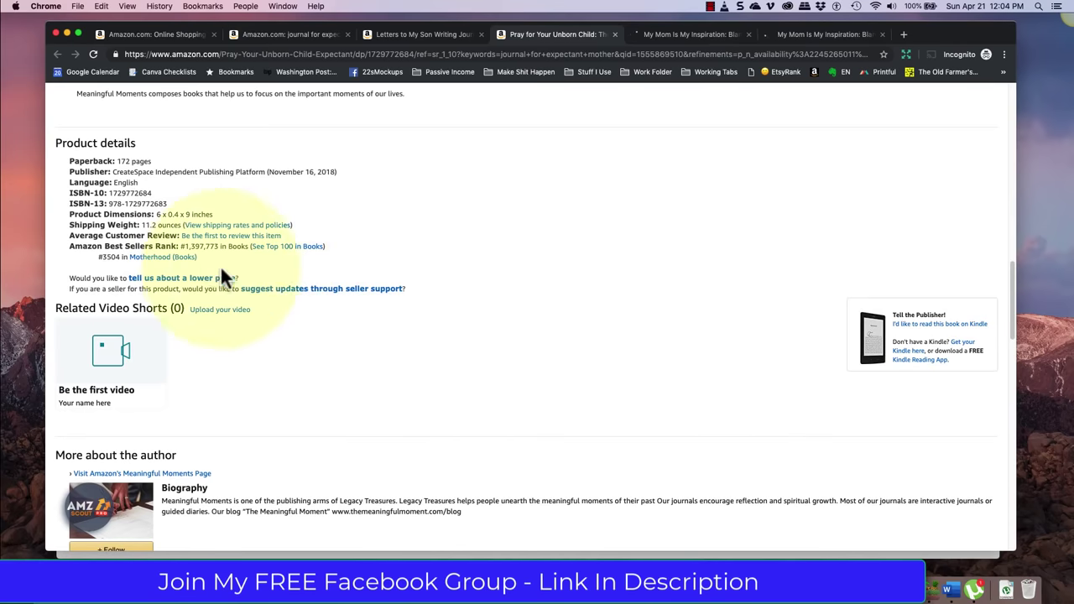
{"action": "scroll", "coordinate": [432, 270], "scroll_direction": "down", "scroll_amount": 5}
{"action": "scroll", "coordinate": [429, 259], "scroll_direction": "up", "scroll_amount": 10}
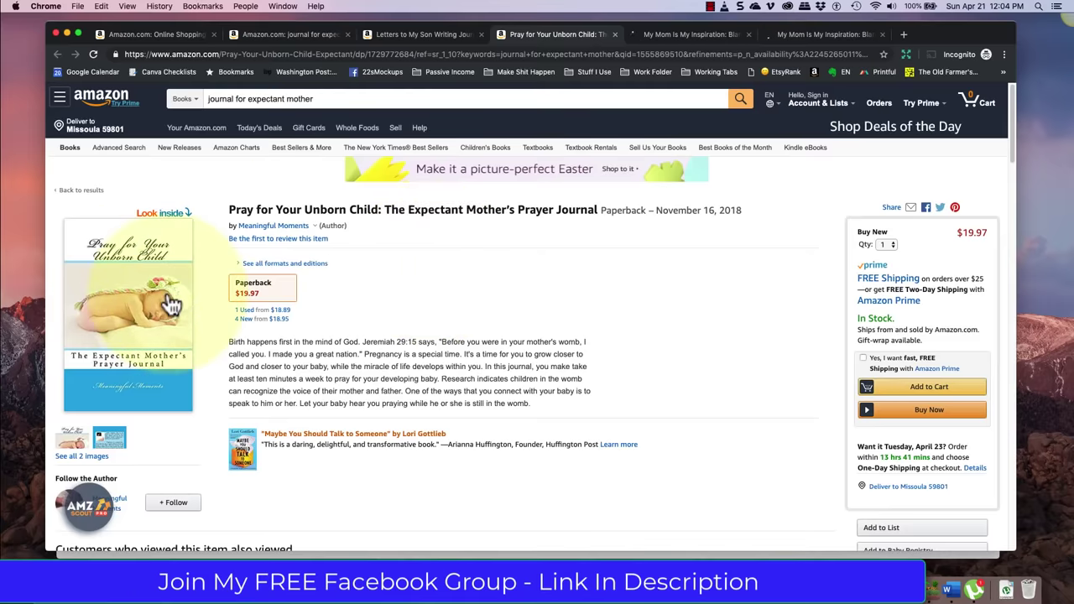
{"action": "scroll", "coordinate": [170, 305], "scroll_direction": "down", "scroll_amount": 10}
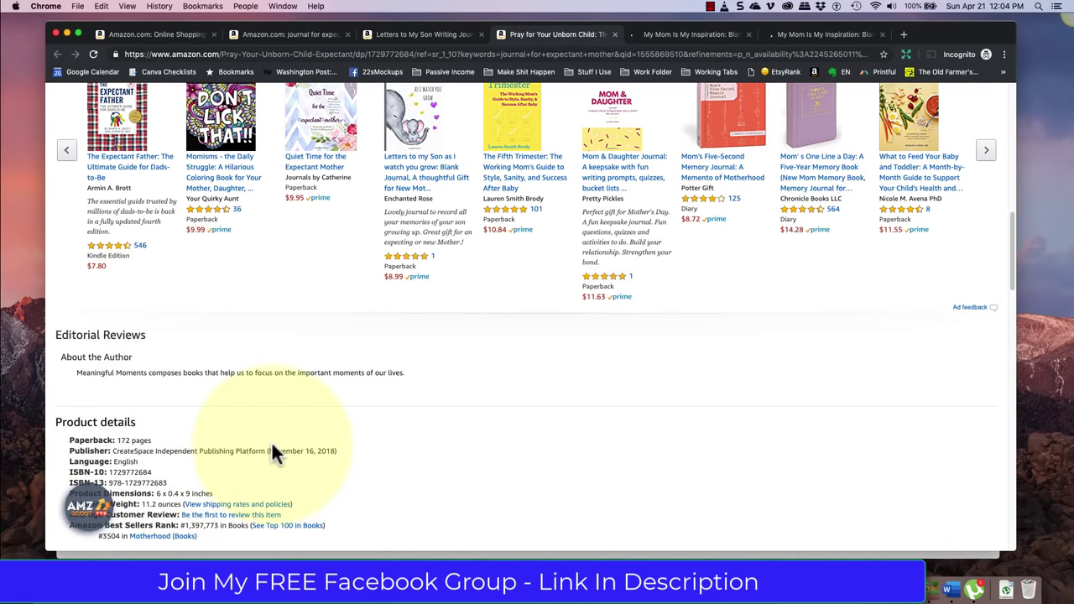
{"action": "scroll", "coordinate": [271, 441], "scroll_direction": "up", "scroll_amount": 10}
{"action": "scroll", "coordinate": [124, 210], "scroll_direction": "up", "scroll_amount": 3}
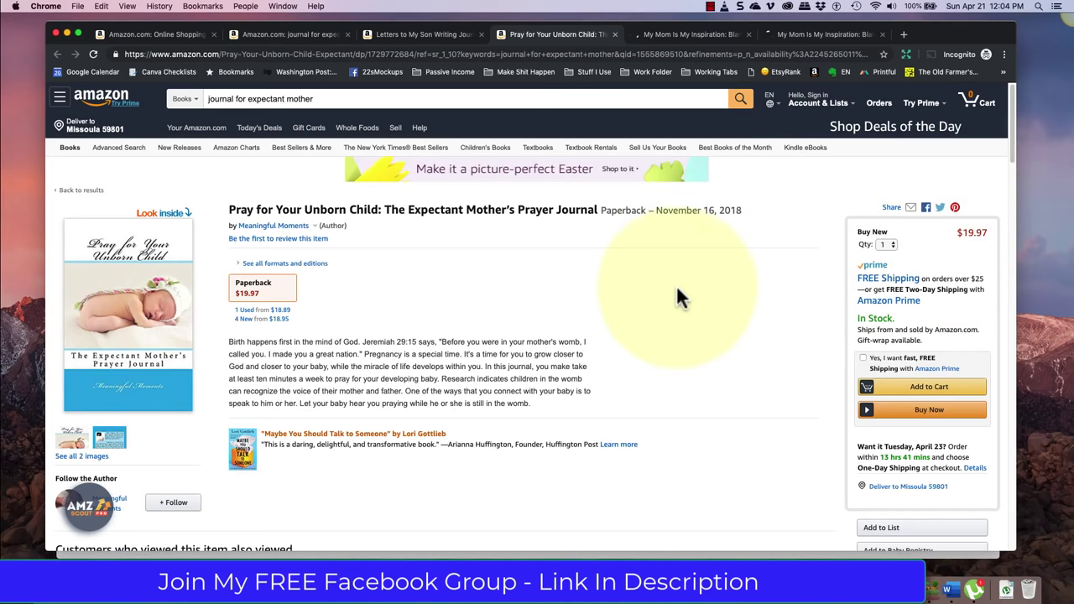
- Reopen the prayer journal's Look Inside preview, recheck the pages up to the table of contents, and close it
{"action": "left_click", "coordinate": [154, 338]}
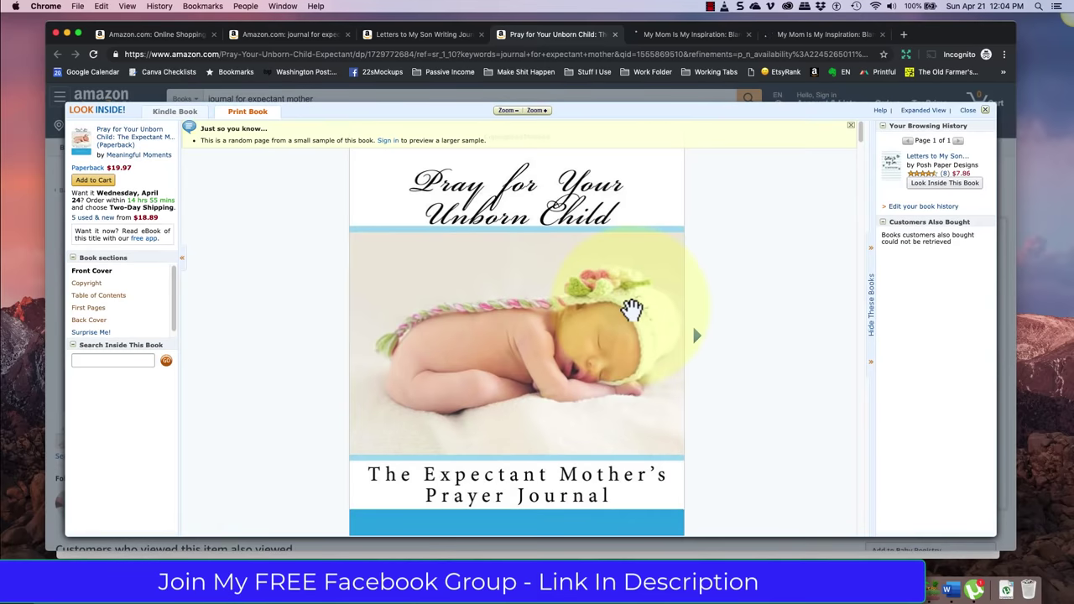
{"action": "scroll", "coordinate": [630, 307], "scroll_direction": "down", "scroll_amount": 10}
{"action": "scroll", "coordinate": [631, 309], "scroll_direction": "down", "scroll_amount": 15}
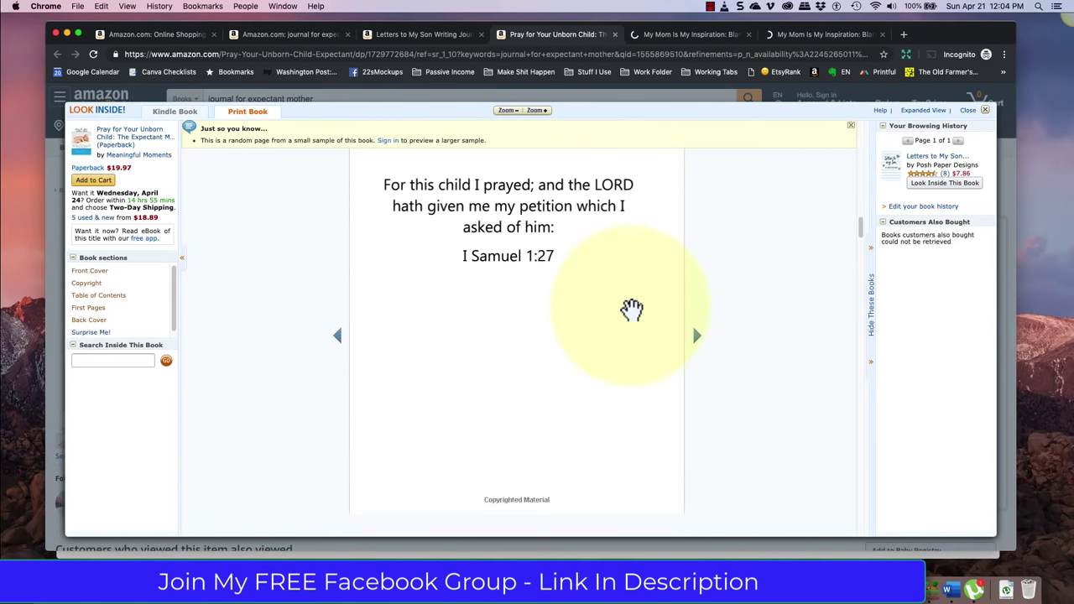
{"action": "scroll", "coordinate": [632, 309], "scroll_direction": "down", "scroll_amount": 8}
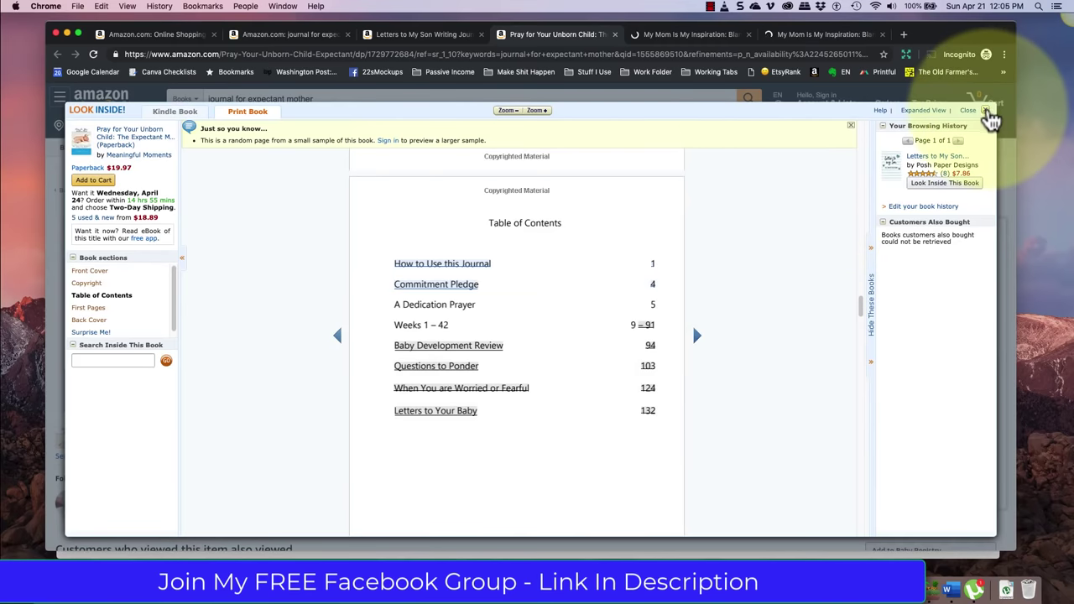
{"action": "left_click", "coordinate": [973, 110]}
- Look over the sponsored related journals and return to the prayer journal's product details and sales rank
{"action": "scroll", "coordinate": [353, 436], "scroll_direction": "down", "scroll_amount": 10}
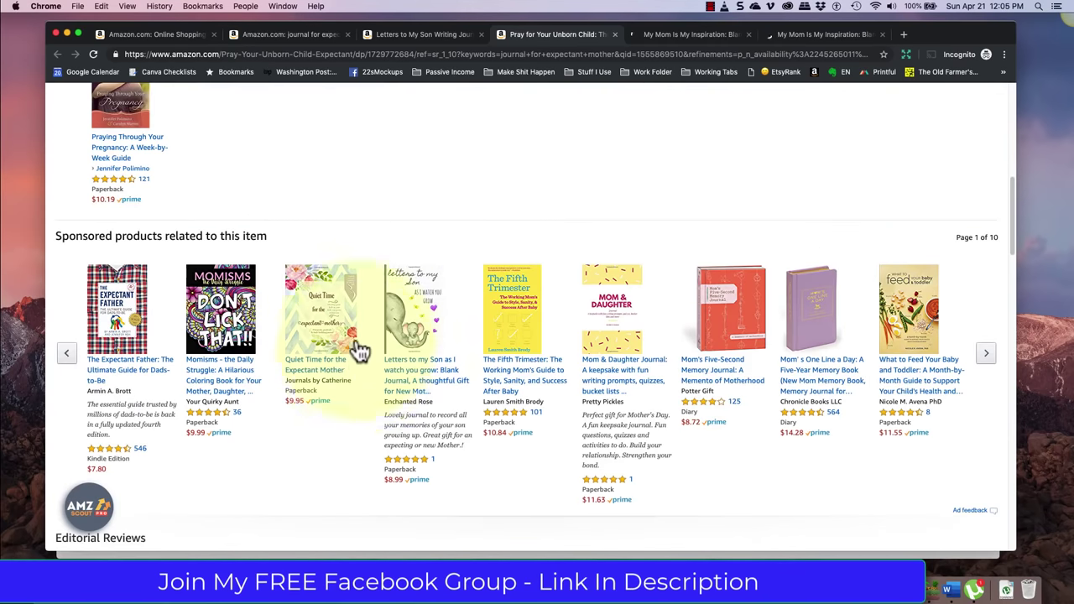
{"action": "scroll", "coordinate": [284, 458], "scroll_direction": "down", "scroll_amount": 3}
{"action": "scroll", "coordinate": [285, 458], "scroll_direction": "down", "scroll_amount": 3}
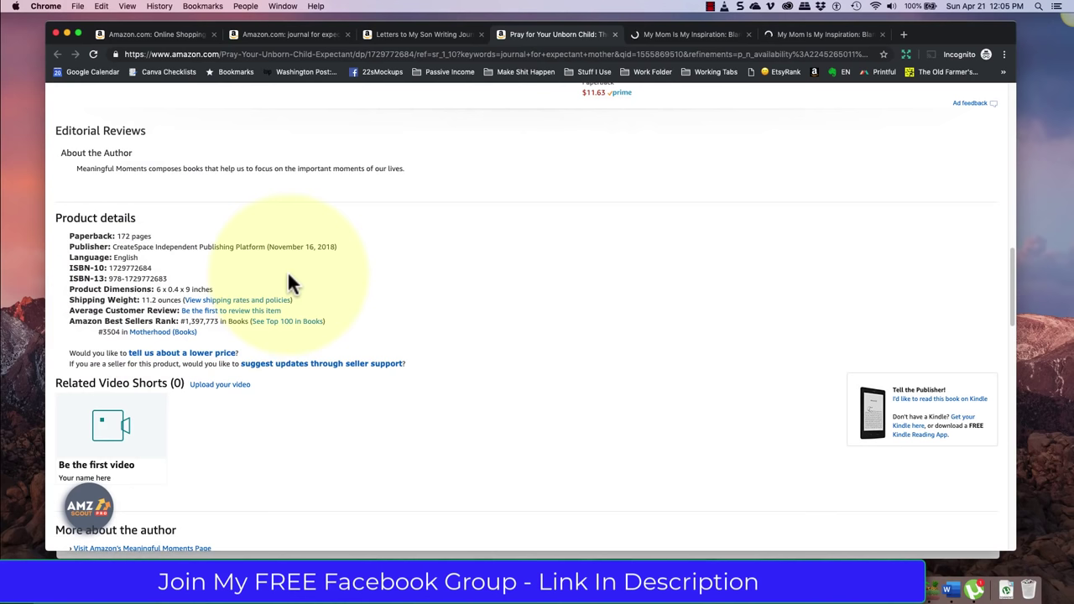
- Open the floral-cover "My Mom Is My Inspiration" journal page, inspect its ownership and lined pages in Look Inside, and close the preview
{"action": "scroll", "coordinate": [465, 295], "scroll_direction": "up", "scroll_amount": 10}
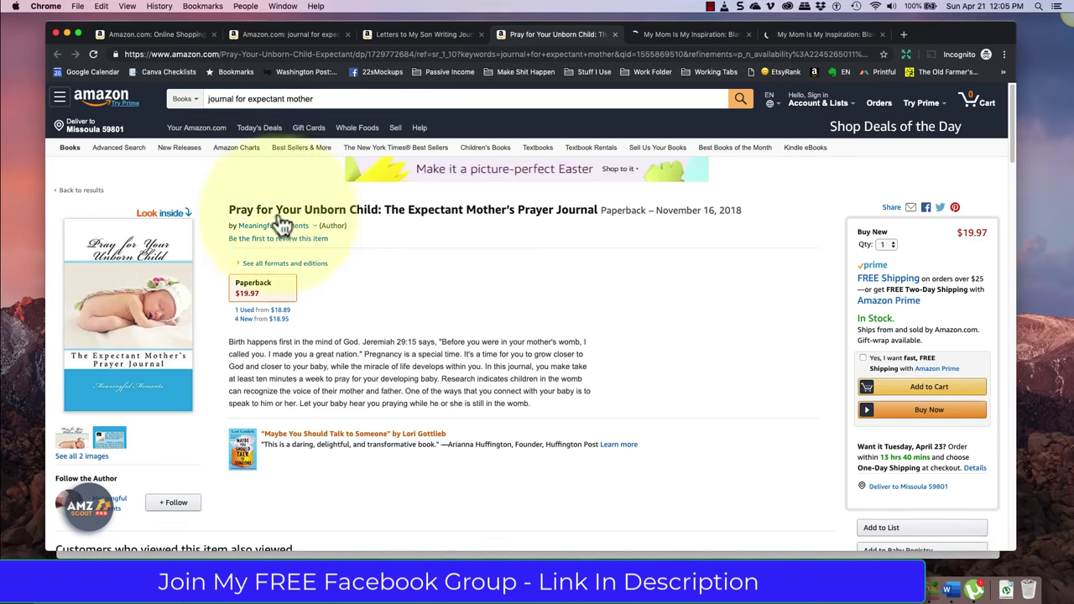
{"action": "left_click", "coordinate": [678, 34]}
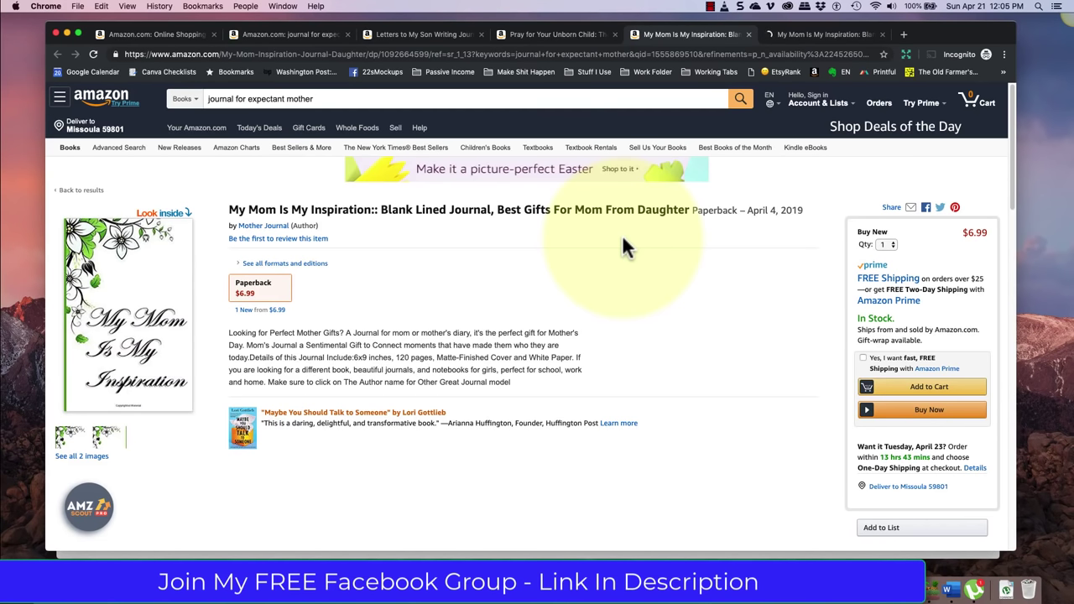
{"action": "left_click", "coordinate": [128, 292]}
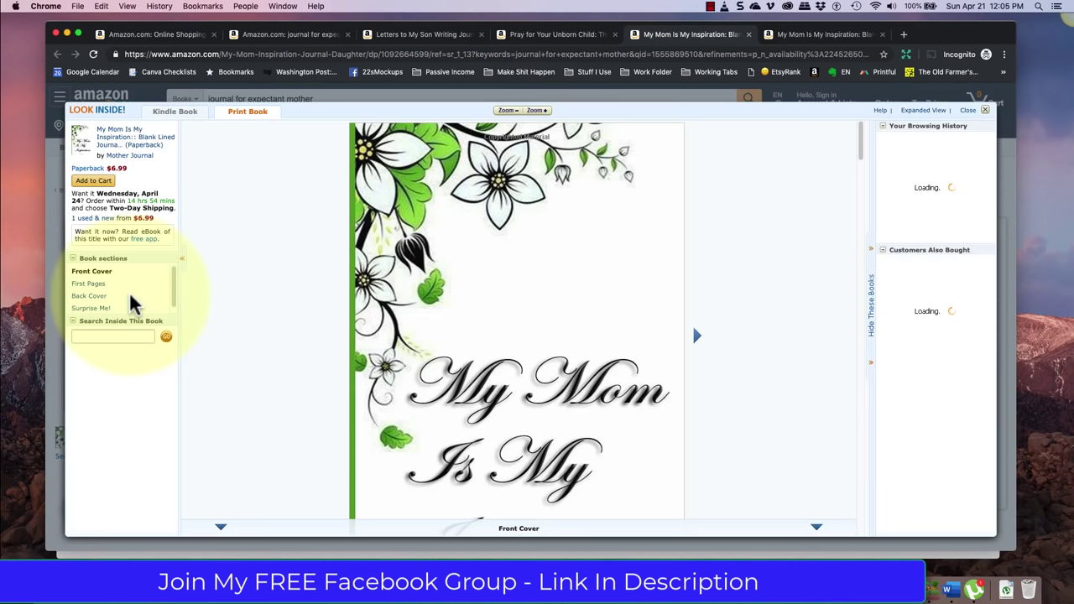
{"action": "scroll", "coordinate": [576, 316], "scroll_direction": "down", "scroll_amount": 5}
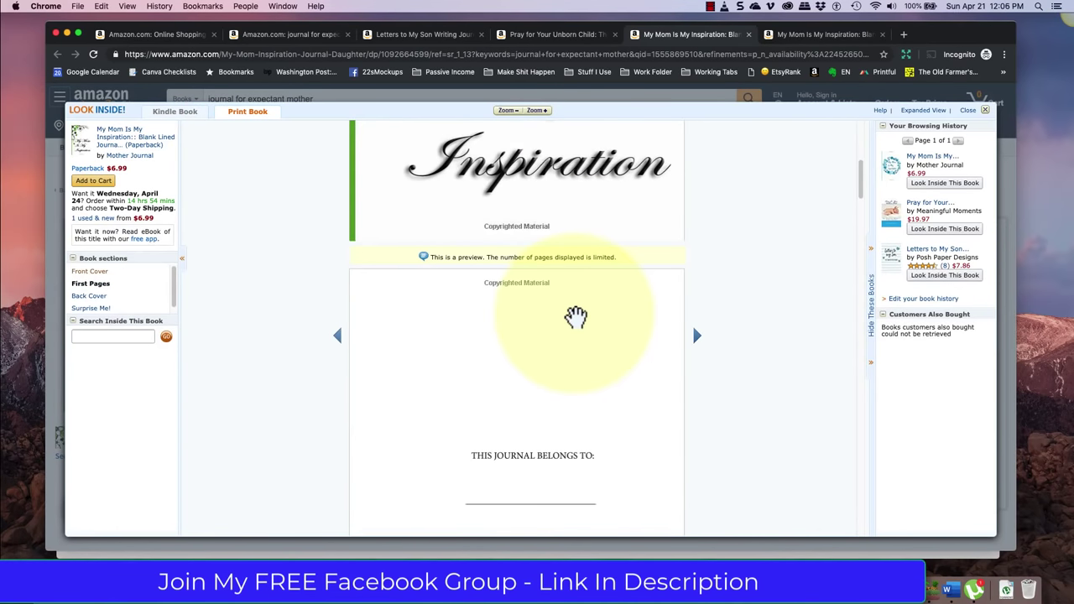
{"action": "scroll", "coordinate": [576, 316], "scroll_direction": "down", "scroll_amount": 3}
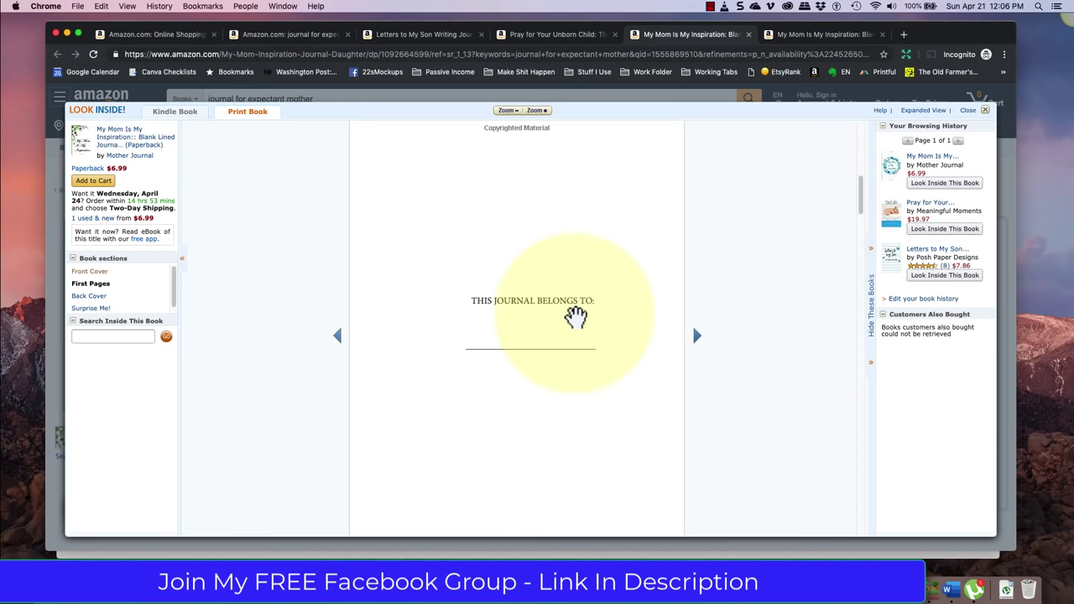
{"action": "scroll", "coordinate": [576, 316], "scroll_direction": "down", "scroll_amount": 10}
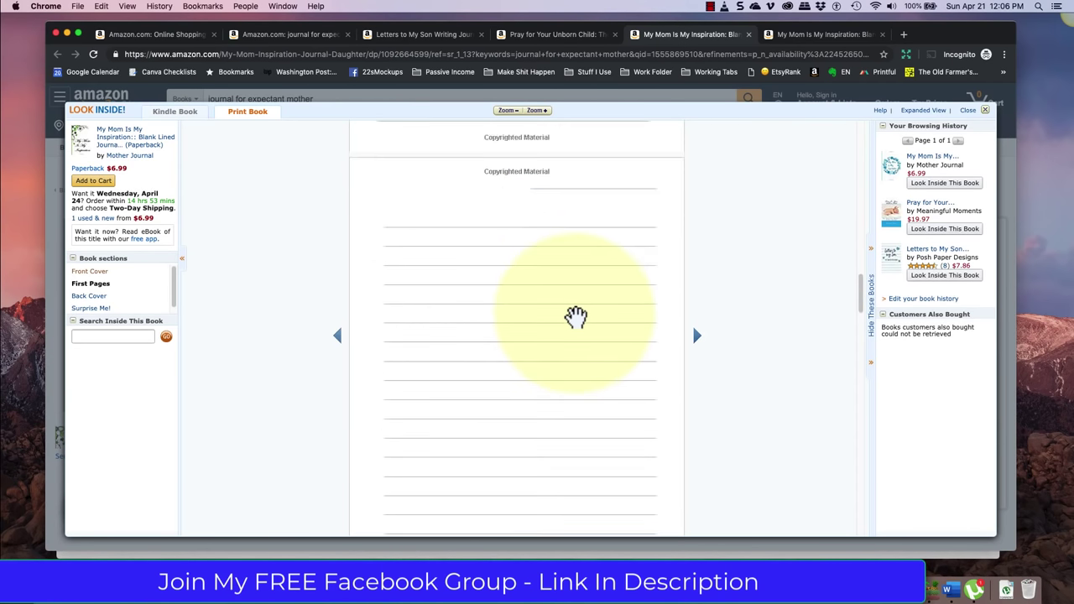
{"action": "scroll", "coordinate": [576, 316], "scroll_direction": "down", "scroll_amount": 8}
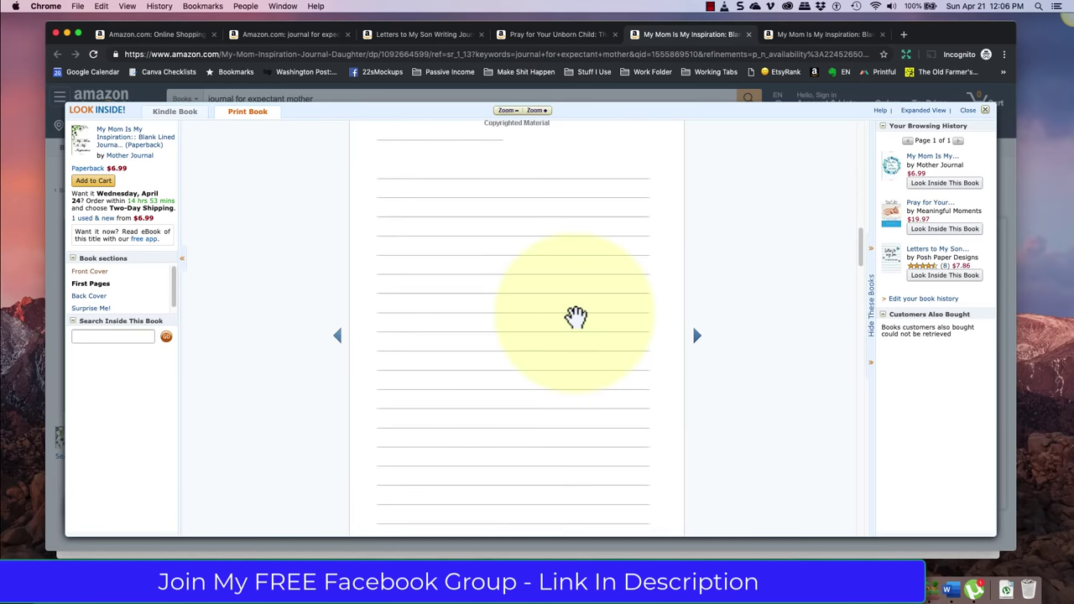
{"action": "scroll", "coordinate": [576, 316], "scroll_direction": "up", "scroll_amount": 3}
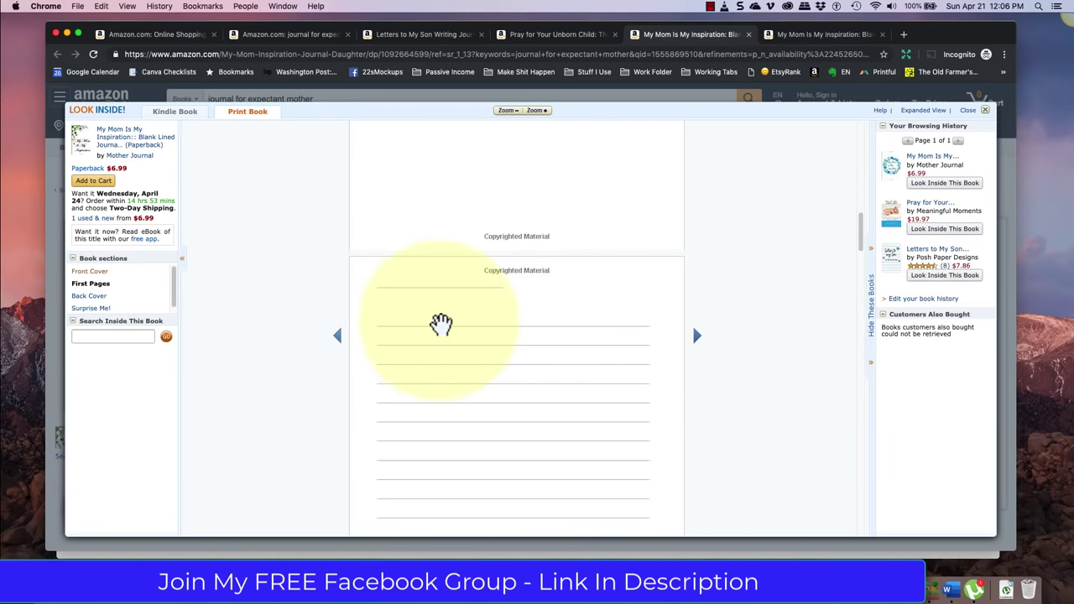
{"action": "left_click", "coordinate": [982, 111]}
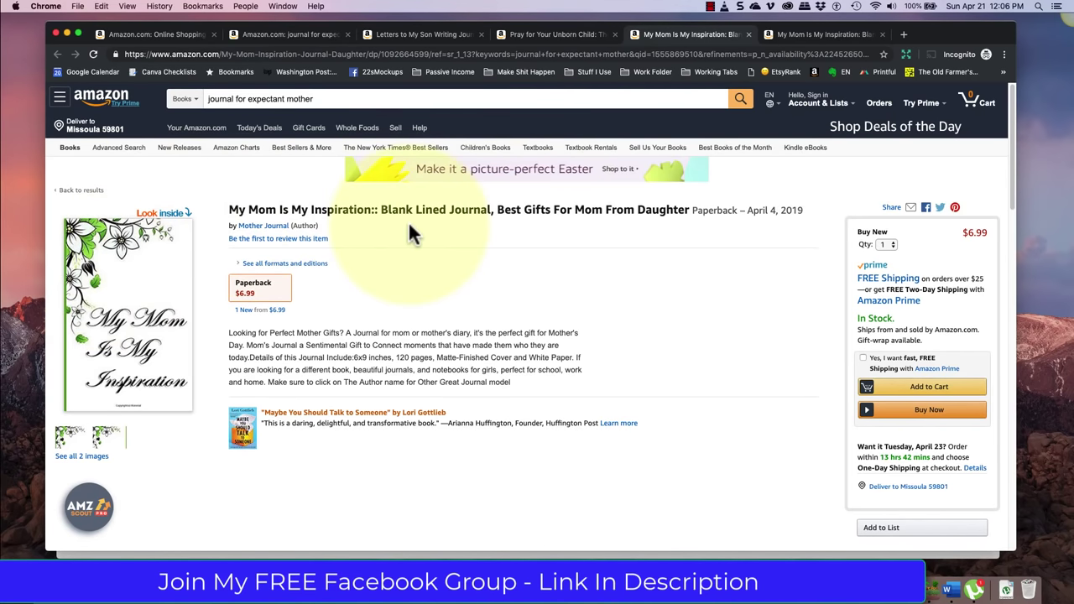
- Check the interior pages of the blue-wreath "My Mom Is My Inspiration" journal in its Look Inside preview, and close it
{"action": "left_click", "coordinate": [790, 36]}
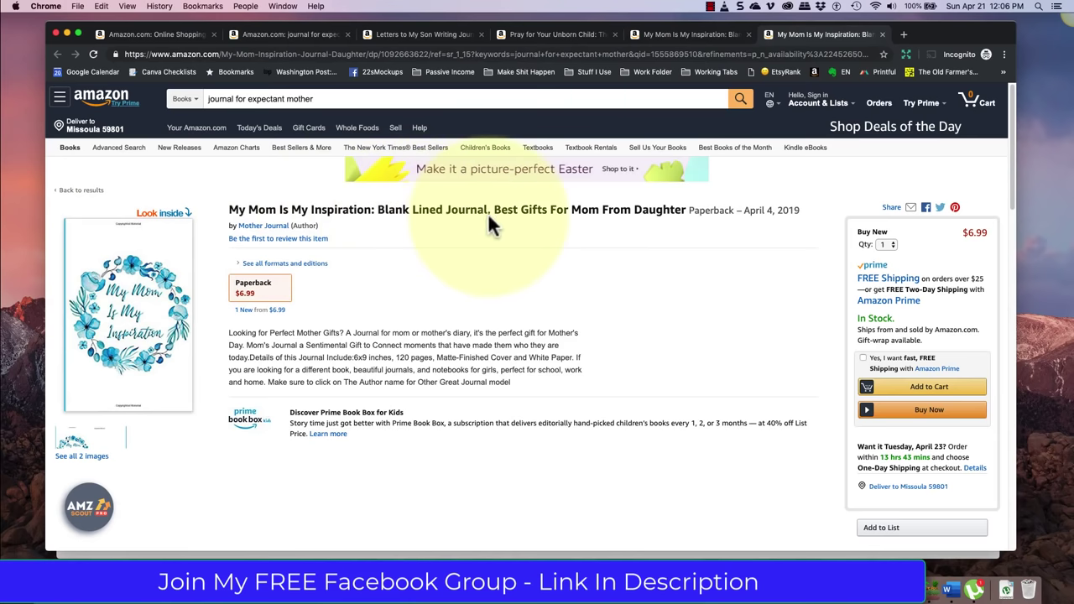
{"action": "left_click", "coordinate": [113, 325]}
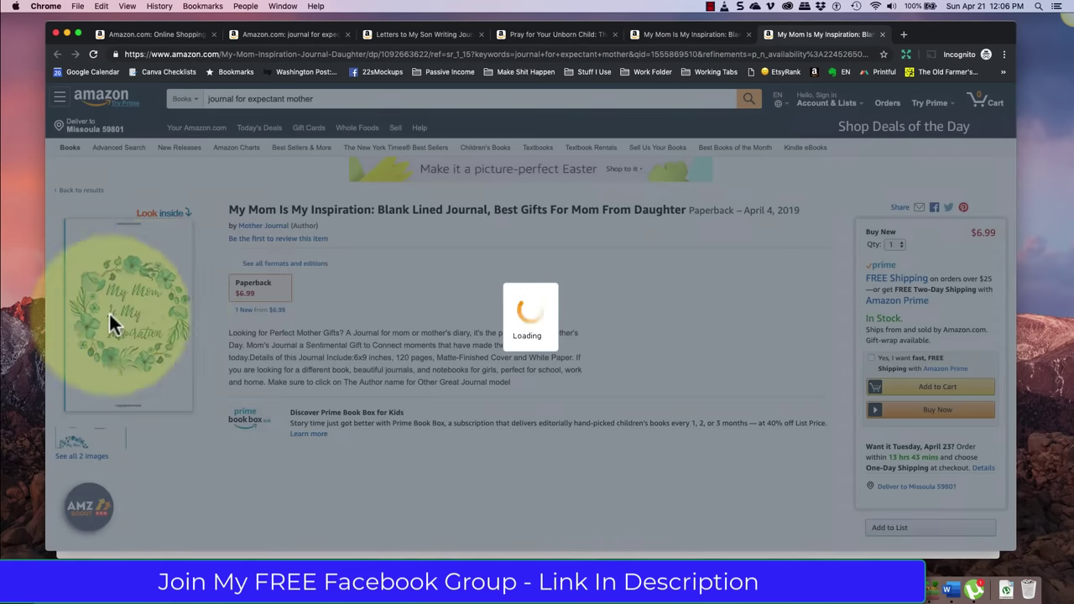
{"action": "scroll", "coordinate": [574, 268], "scroll_direction": "down", "scroll_amount": 10}
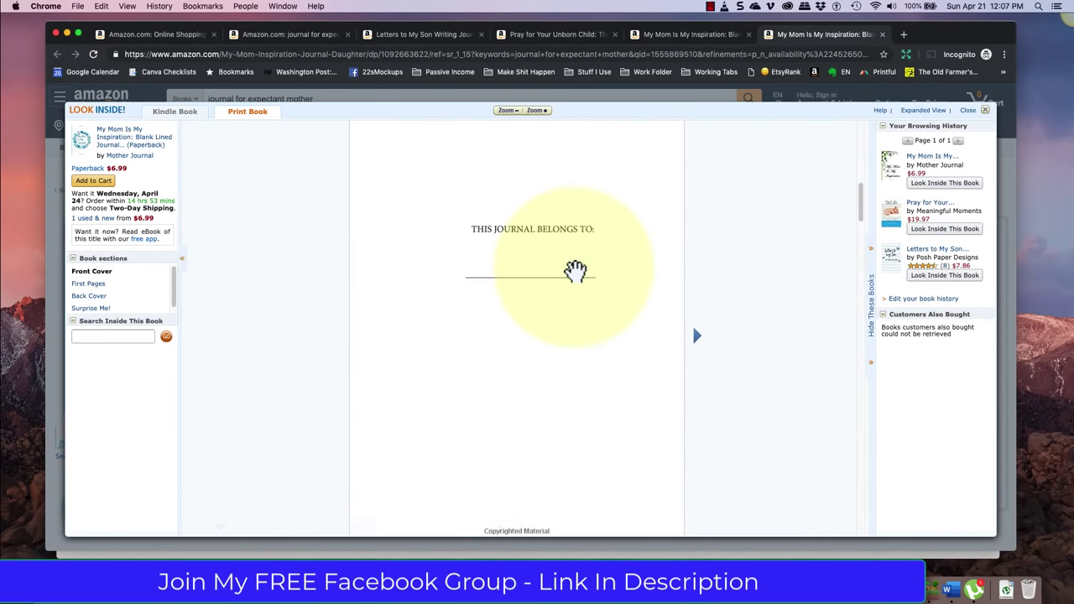
{"action": "scroll", "coordinate": [575, 268], "scroll_direction": "up", "scroll_amount": 5}
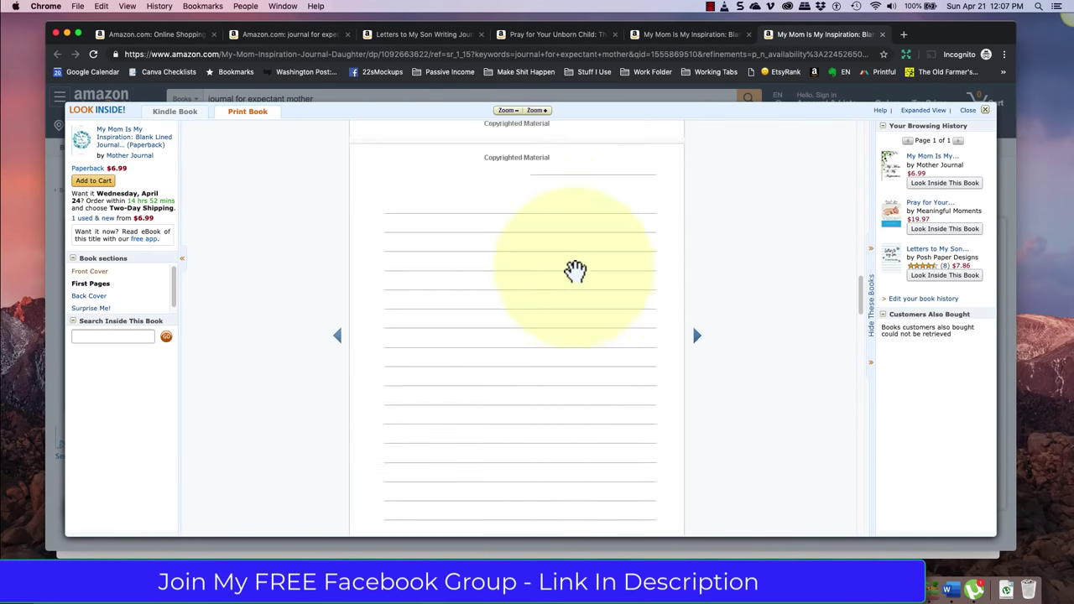
{"action": "left_click", "coordinate": [985, 110]}
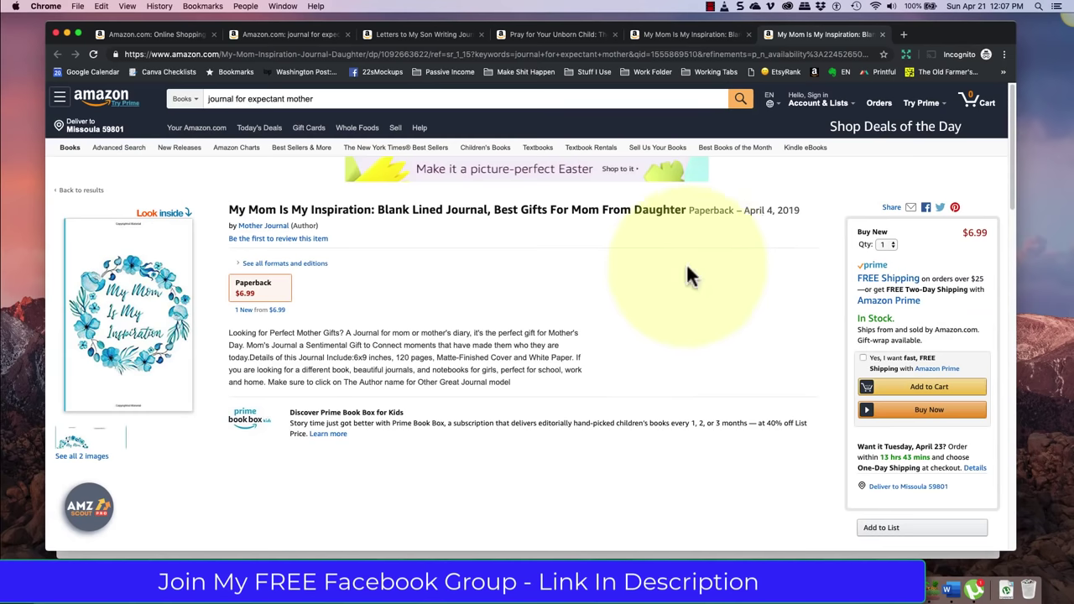
- Return to the "journal for expectant mother" results and review the listings' covers, prices and sales ranks back up to the first result
{"action": "left_click", "coordinate": [561, 33]}
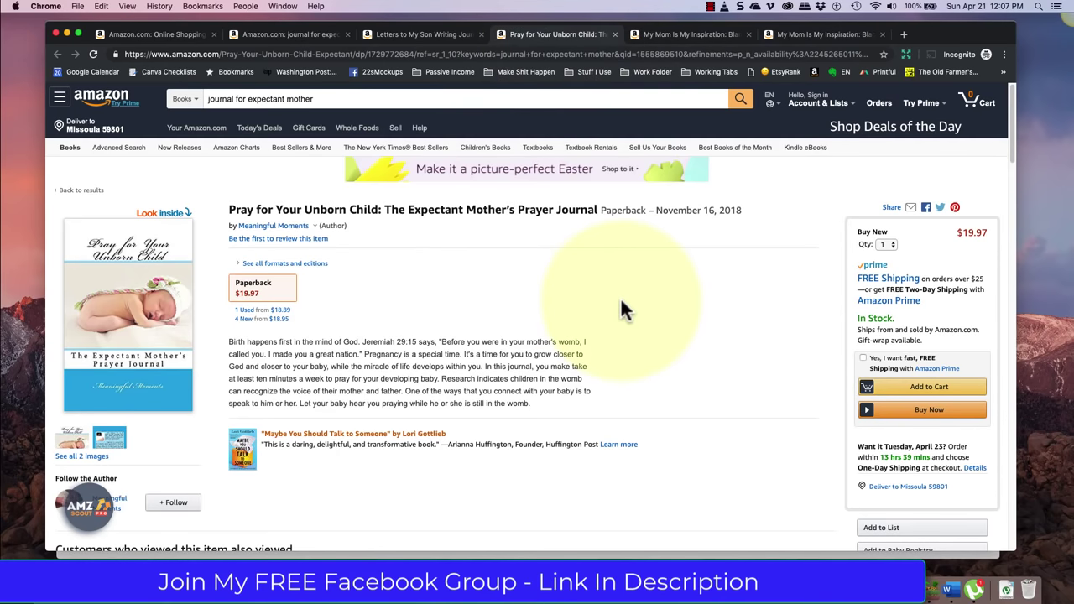
{"action": "left_click", "coordinate": [243, 34]}
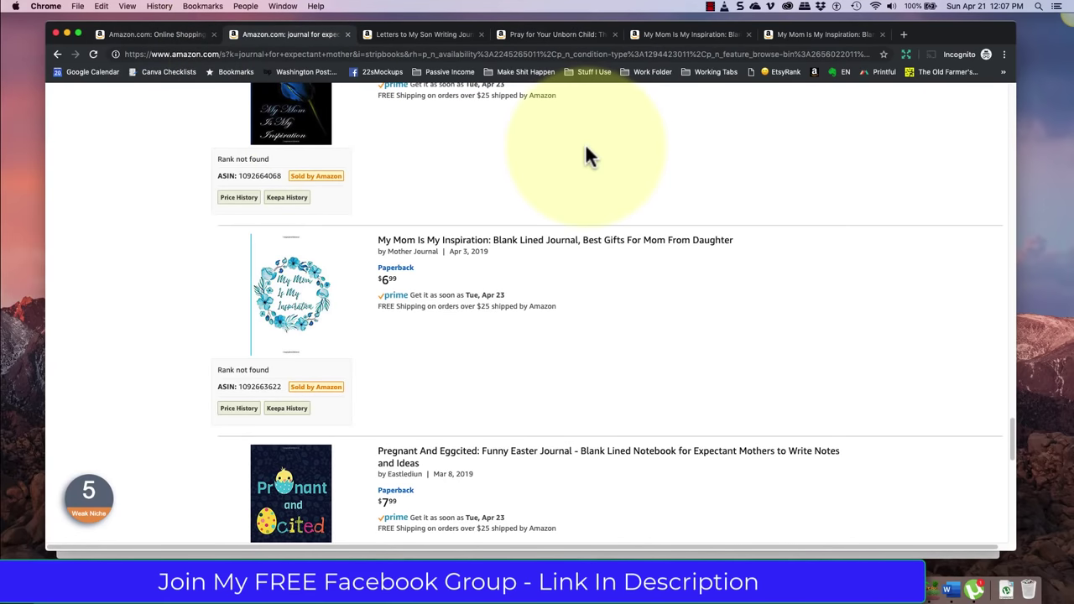
{"action": "scroll", "coordinate": [585, 155], "scroll_direction": "up", "scroll_amount": 8}
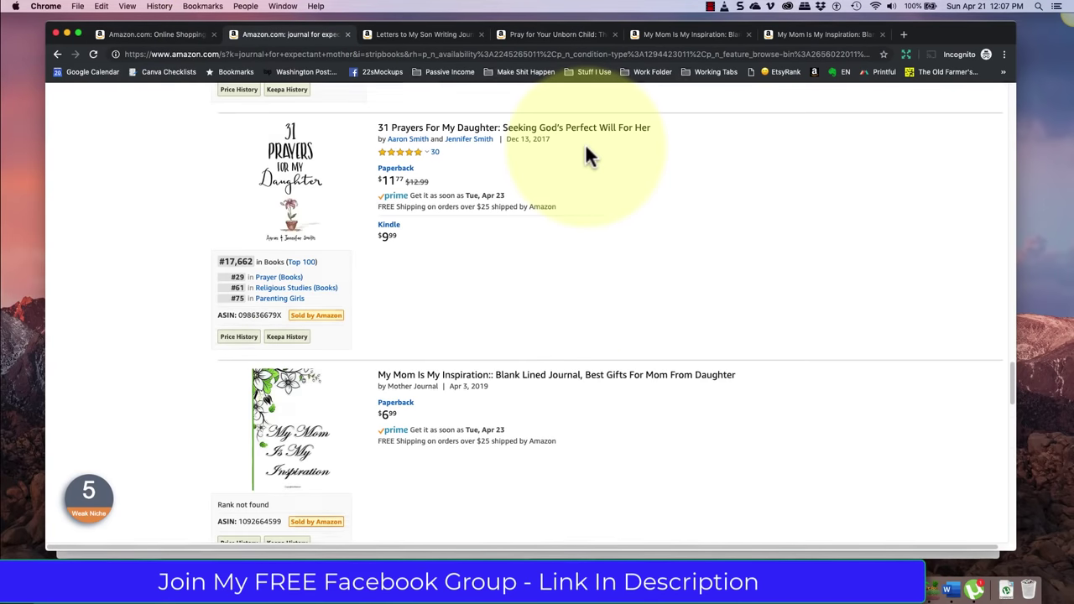
{"action": "scroll", "coordinate": [588, 156], "scroll_direction": "up", "scroll_amount": 8}
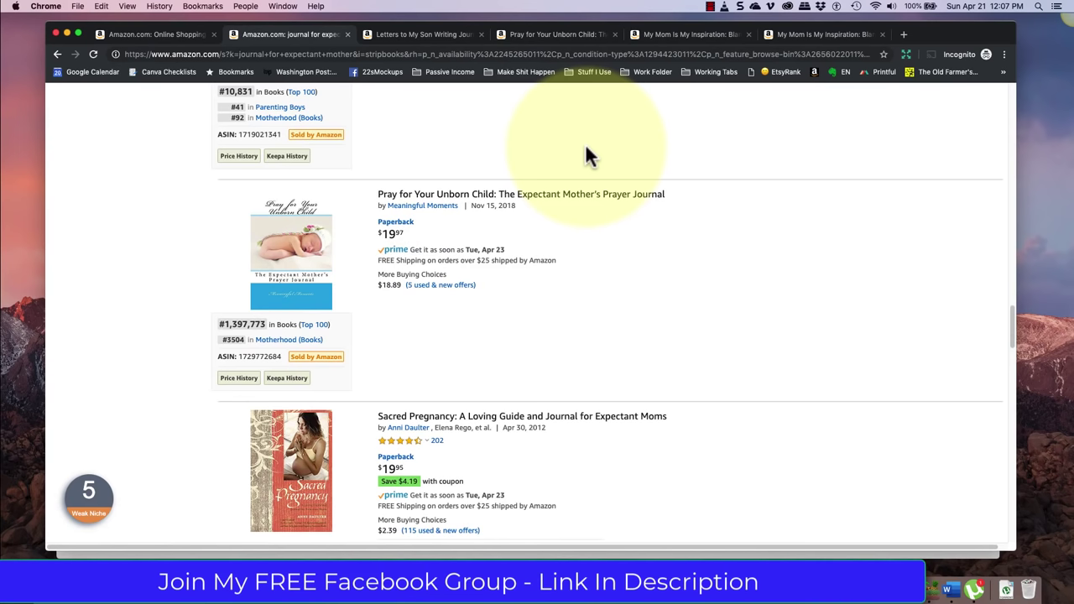
{"action": "scroll", "coordinate": [586, 143], "scroll_direction": "up", "scroll_amount": 10}
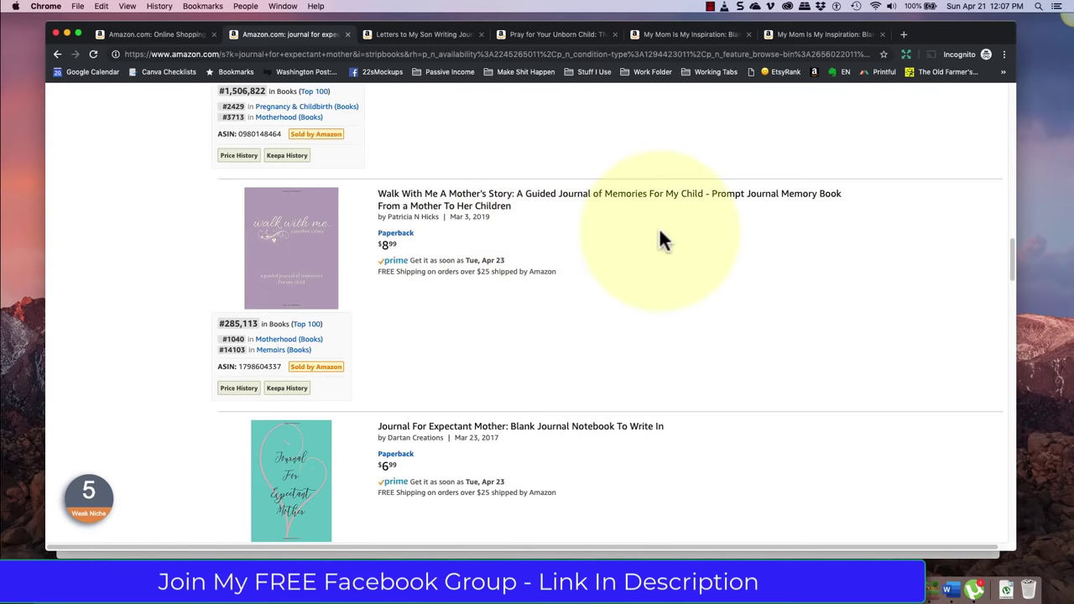
{"action": "scroll", "coordinate": [588, 252], "scroll_direction": "up", "scroll_amount": 4}
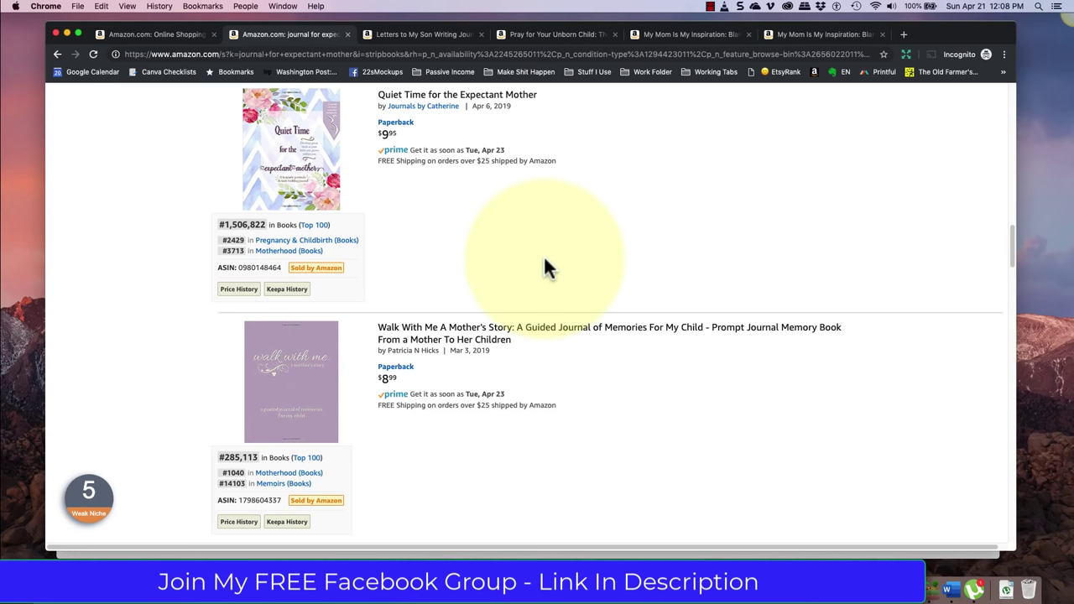
{"action": "mouse_move", "coordinate": [280, 391]}
{"action": "scroll", "coordinate": [610, 393], "scroll_direction": "up", "scroll_amount": 15}
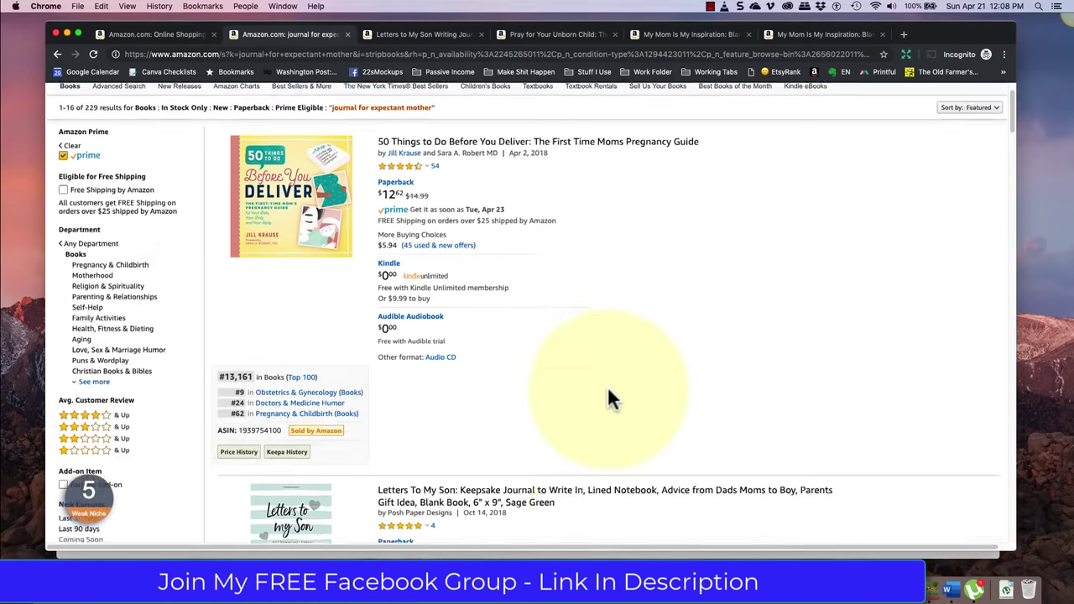
{"action": "scroll", "coordinate": [610, 399], "scroll_direction": "up", "scroll_amount": 2}
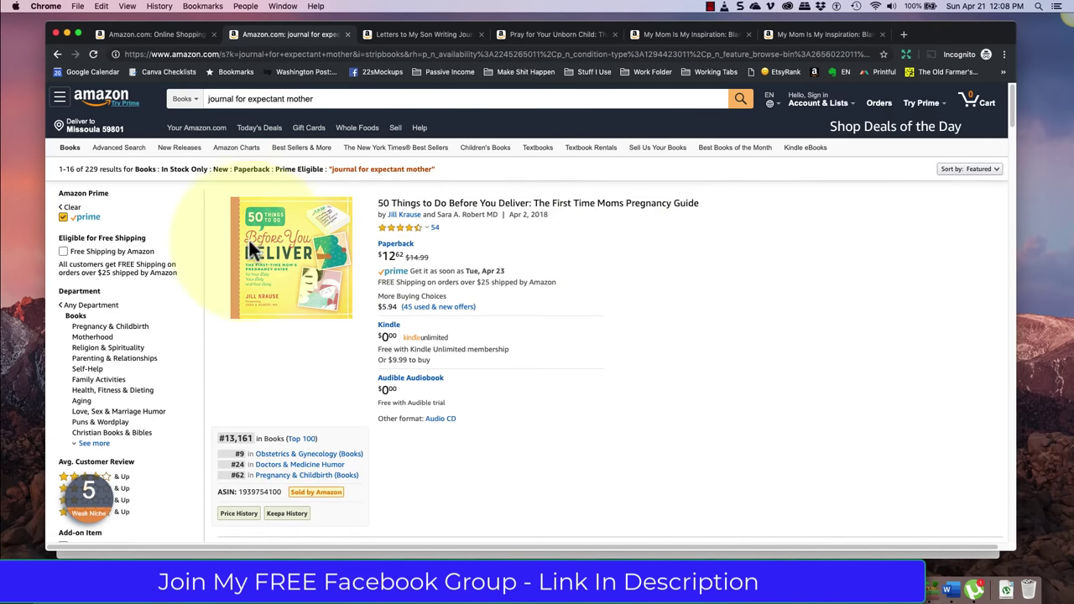
{"action": "mouse_move", "coordinate": [252, 259]}
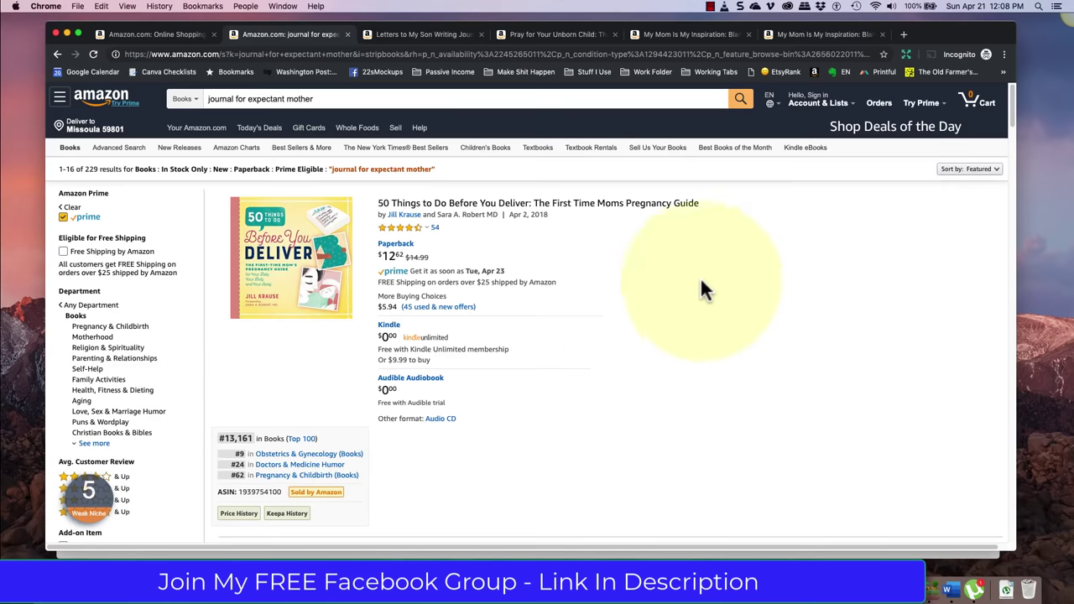
- Revisit the "Letters to My Son Writing Journal" product page and return to the expectant mother search results
{"action": "left_click", "coordinate": [401, 42]}
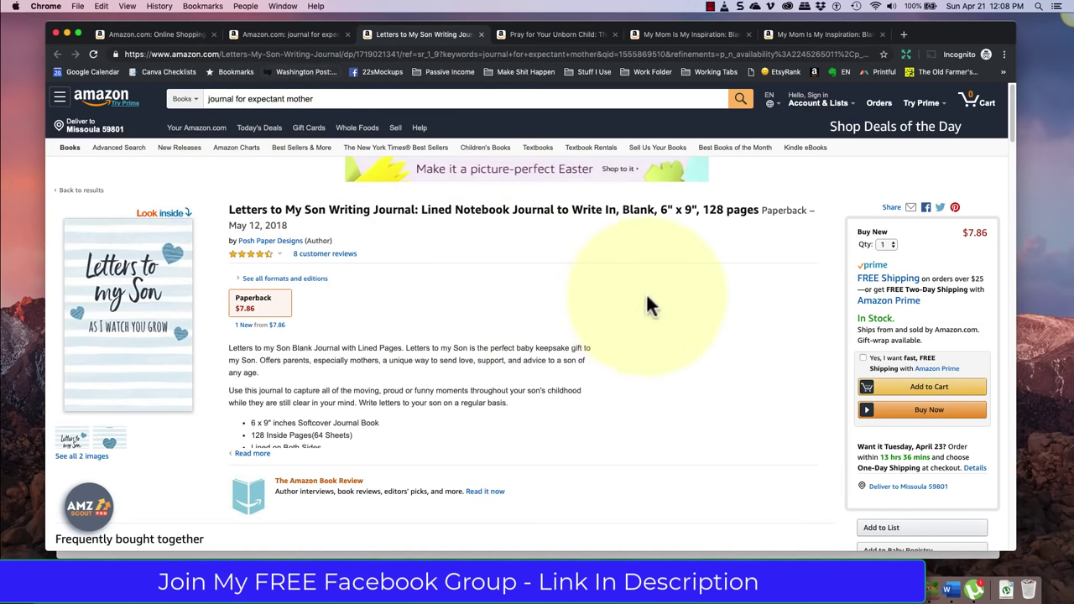
{"action": "left_click", "coordinate": [149, 36]}
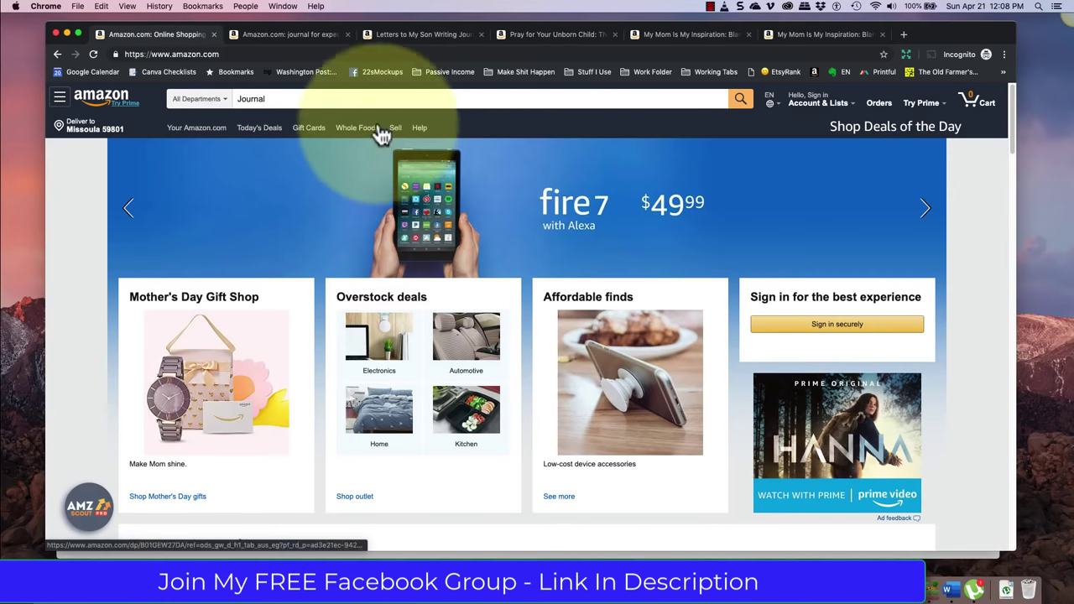
{"action": "left_click", "coordinate": [286, 34]}
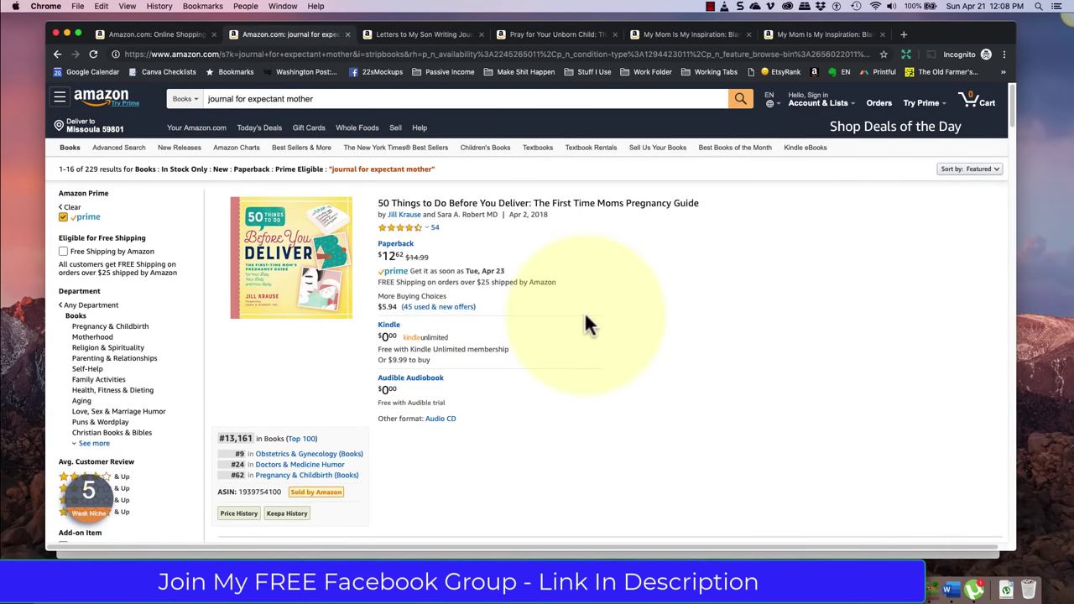
- Compare the sales ranks, prices and publication dates of the results down to "31 Prayers For My Daughter", and return toward the first listings
{"action": "scroll", "coordinate": [588, 323], "scroll_direction": "down", "scroll_amount": 10}
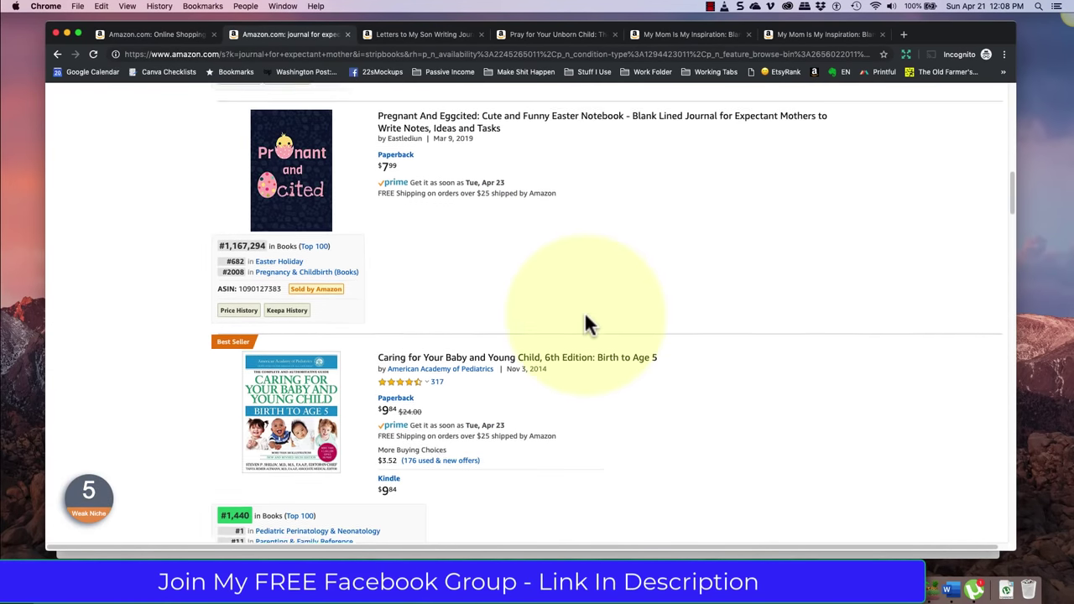
{"action": "scroll", "coordinate": [604, 324], "scroll_direction": "down", "scroll_amount": 5}
{"action": "scroll", "coordinate": [617, 327], "scroll_direction": "down", "scroll_amount": 6}
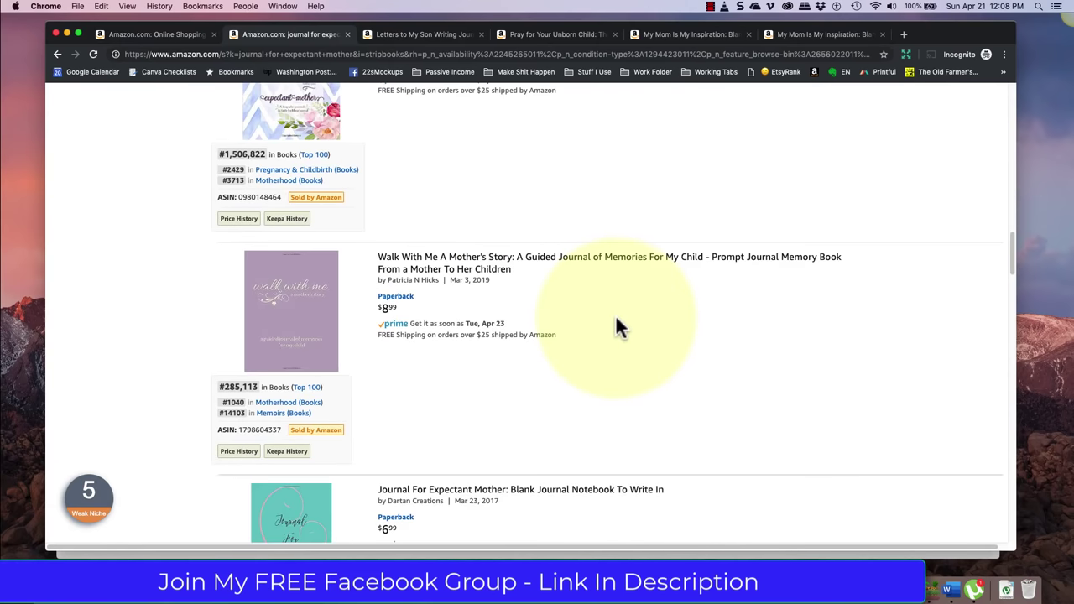
{"action": "scroll", "coordinate": [615, 324], "scroll_direction": "down", "scroll_amount": 3}
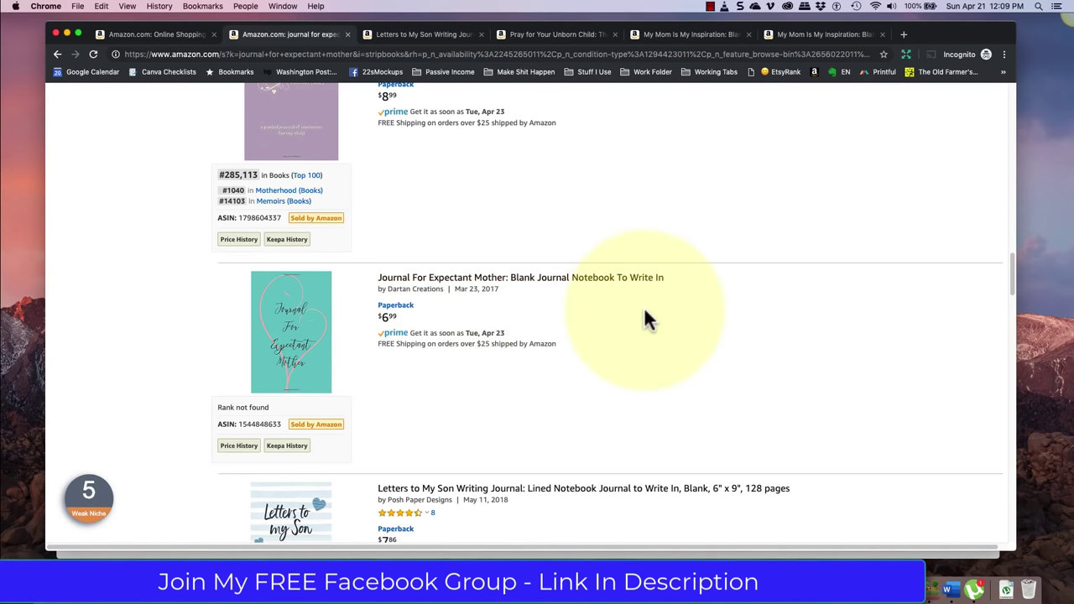
{"action": "scroll", "coordinate": [588, 353], "scroll_direction": "down", "scroll_amount": 2}
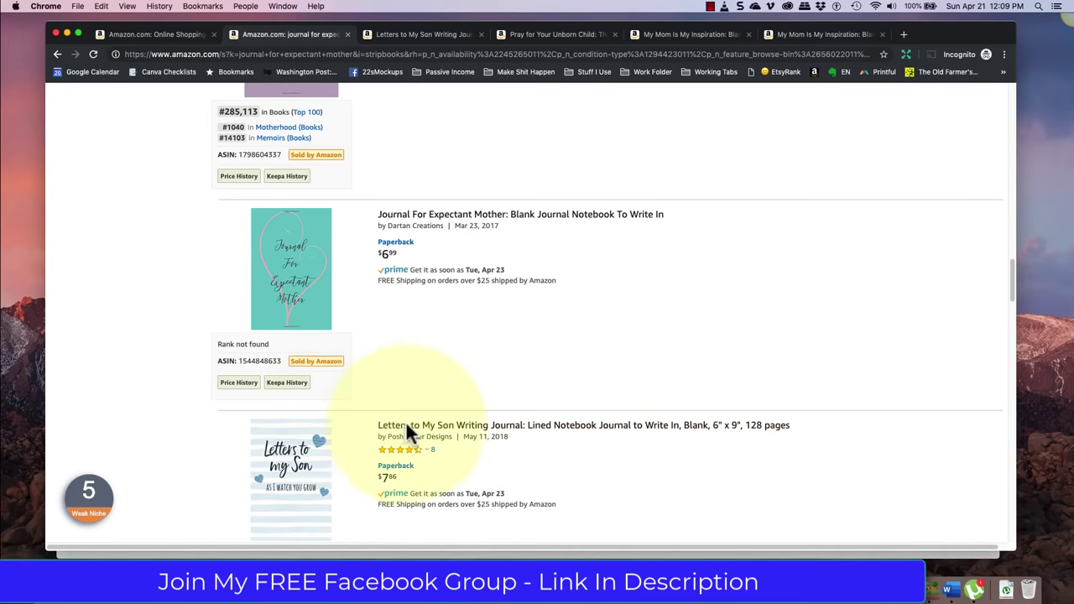
{"action": "scroll", "coordinate": [629, 466], "scroll_direction": "down", "scroll_amount": 6}
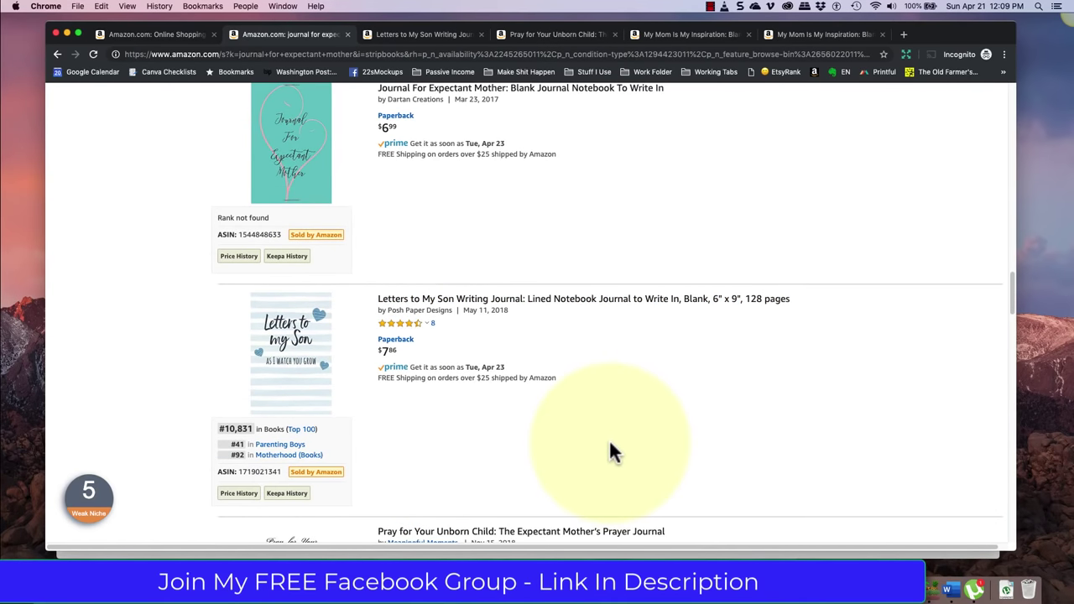
{"action": "scroll", "coordinate": [588, 445], "scroll_direction": "down", "scroll_amount": 1}
{"action": "scroll", "coordinate": [641, 395], "scroll_direction": "down", "scroll_amount": 3}
{"action": "scroll", "coordinate": [642, 388], "scroll_direction": "down", "scroll_amount": 2}
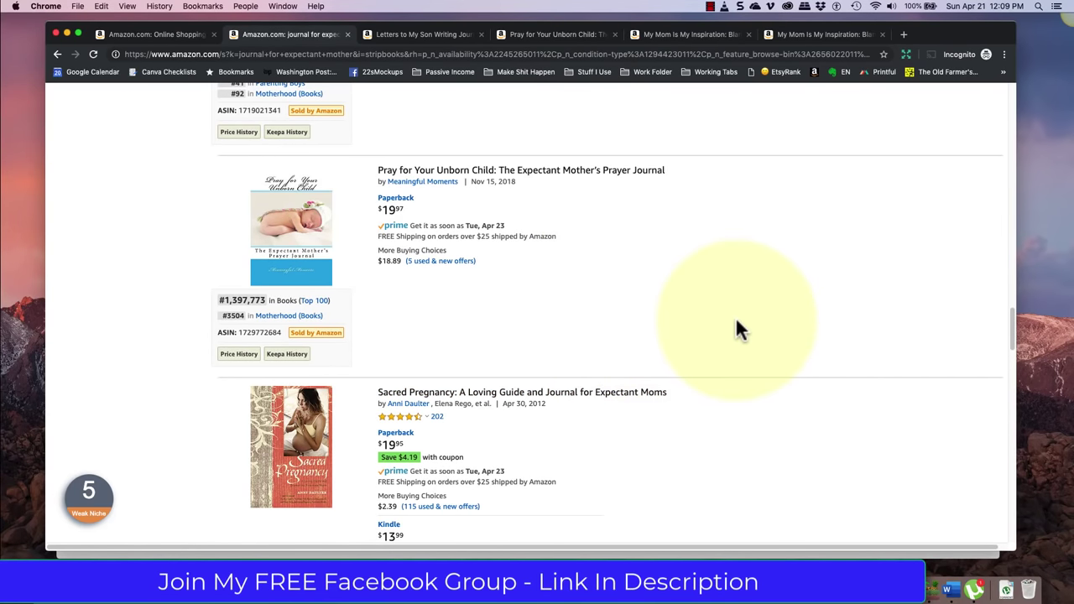
{"action": "scroll", "coordinate": [737, 323], "scroll_direction": "down", "scroll_amount": 2}
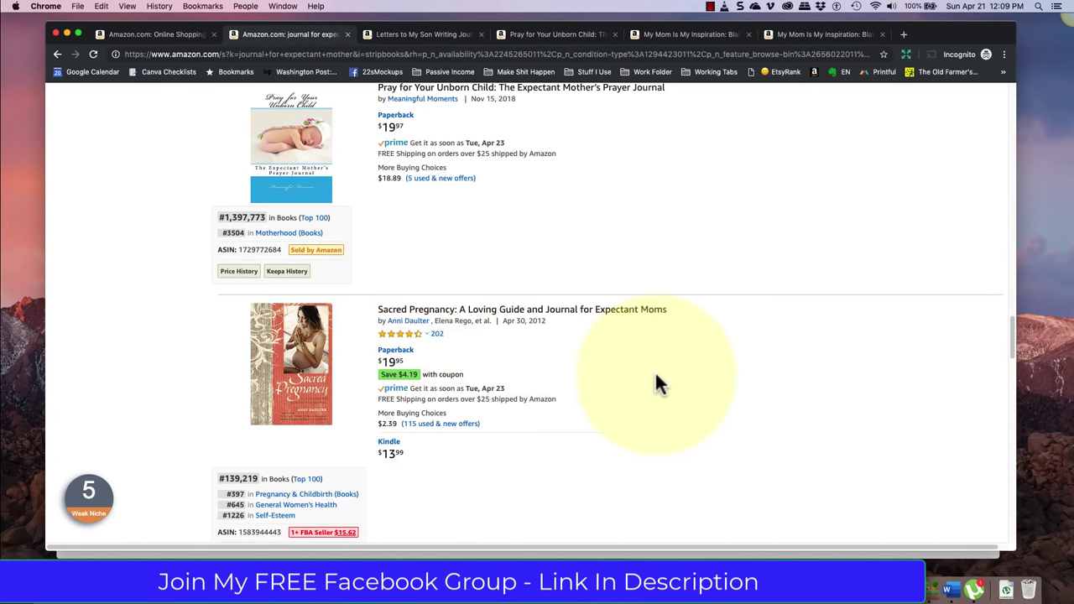
{"action": "scroll", "coordinate": [658, 376], "scroll_direction": "down", "scroll_amount": 5}
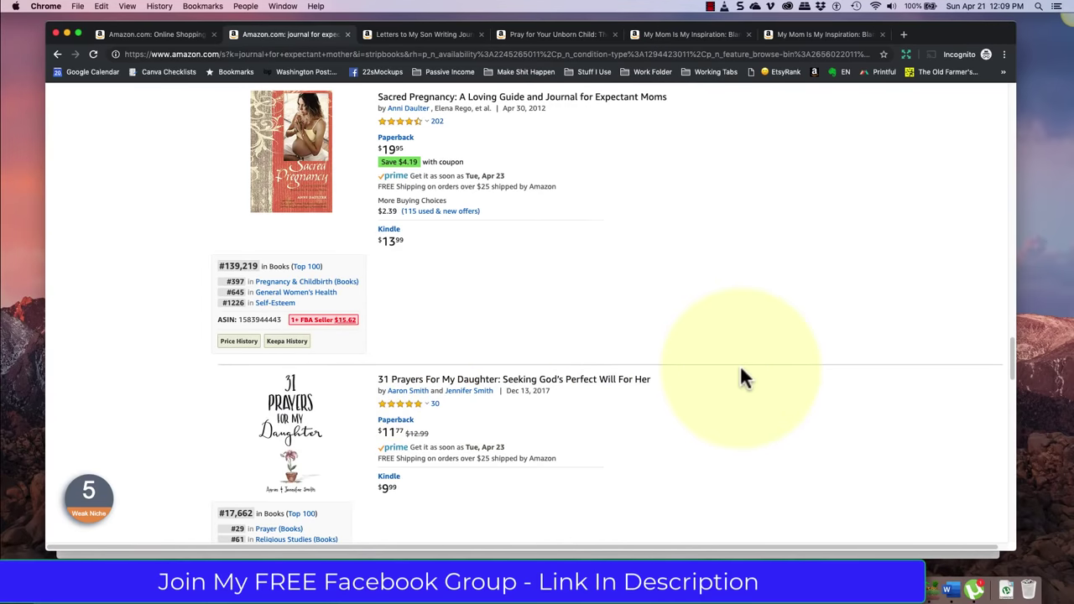
{"action": "scroll", "coordinate": [740, 370], "scroll_direction": "up", "scroll_amount": 15}
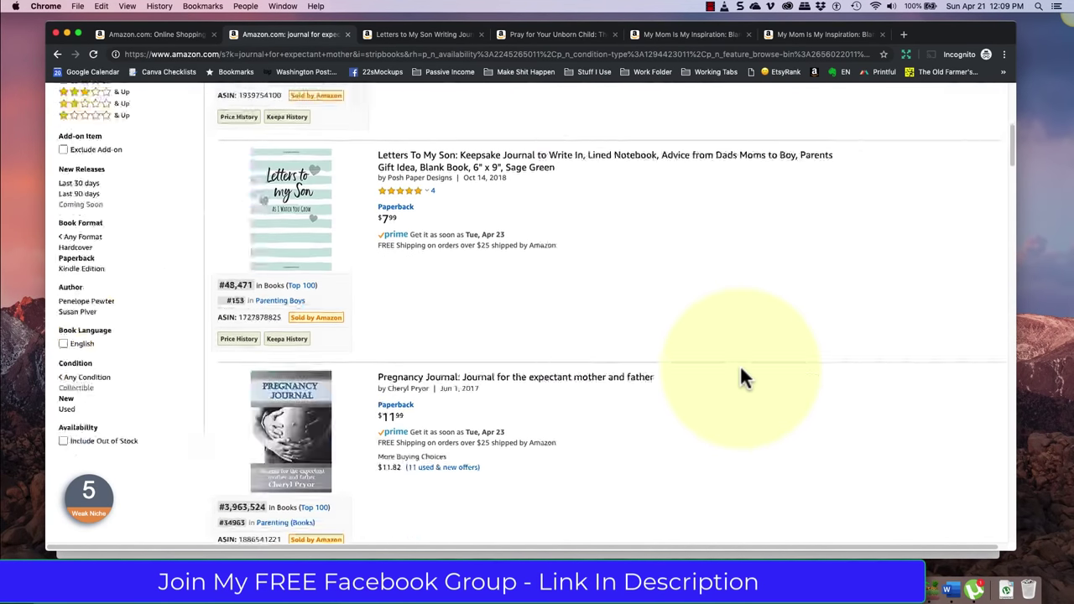
- Return to the "Letters to My Son Writing Journal" product page, expand its full description and read the listed journal features
{"action": "scroll", "coordinate": [740, 378], "scroll_direction": "up", "scroll_amount": 4}
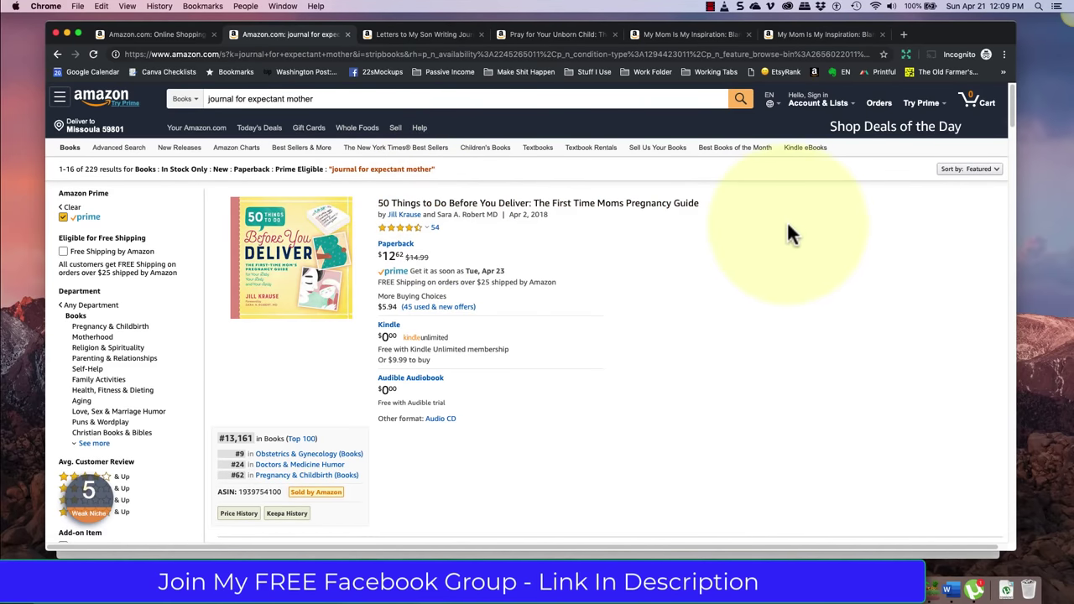
{"action": "left_click", "coordinate": [412, 35]}
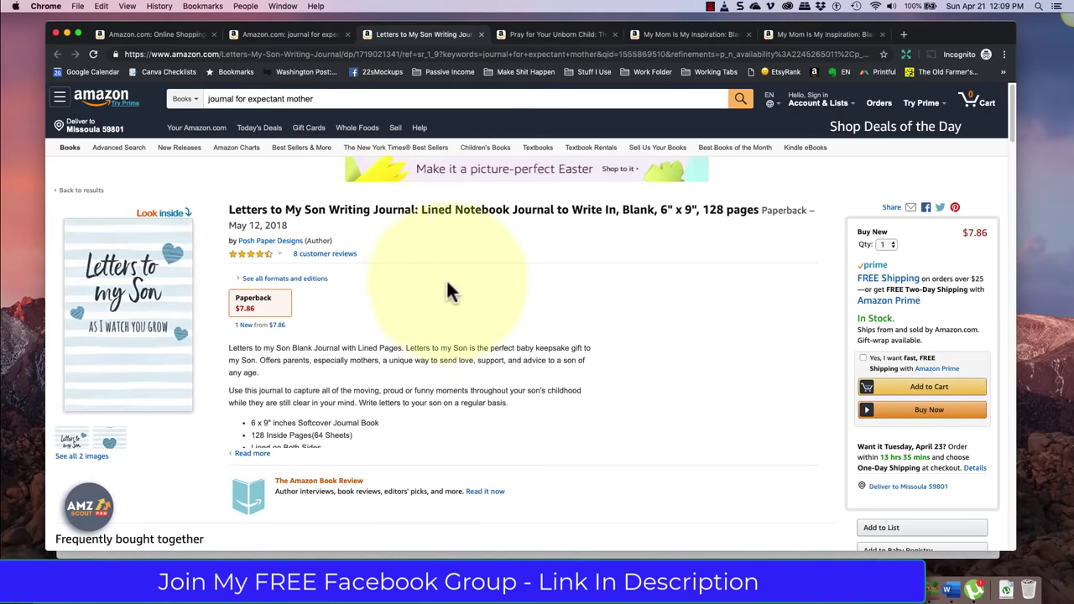
{"action": "left_click", "coordinate": [249, 455]}
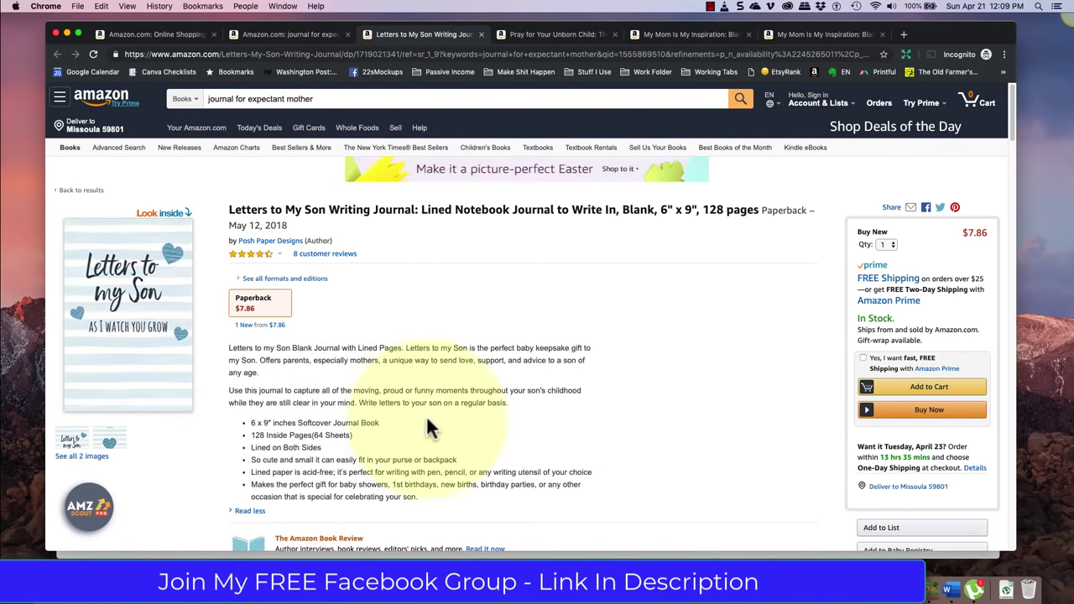
{"action": "scroll", "coordinate": [436, 413], "scroll_direction": "down", "scroll_amount": 3}
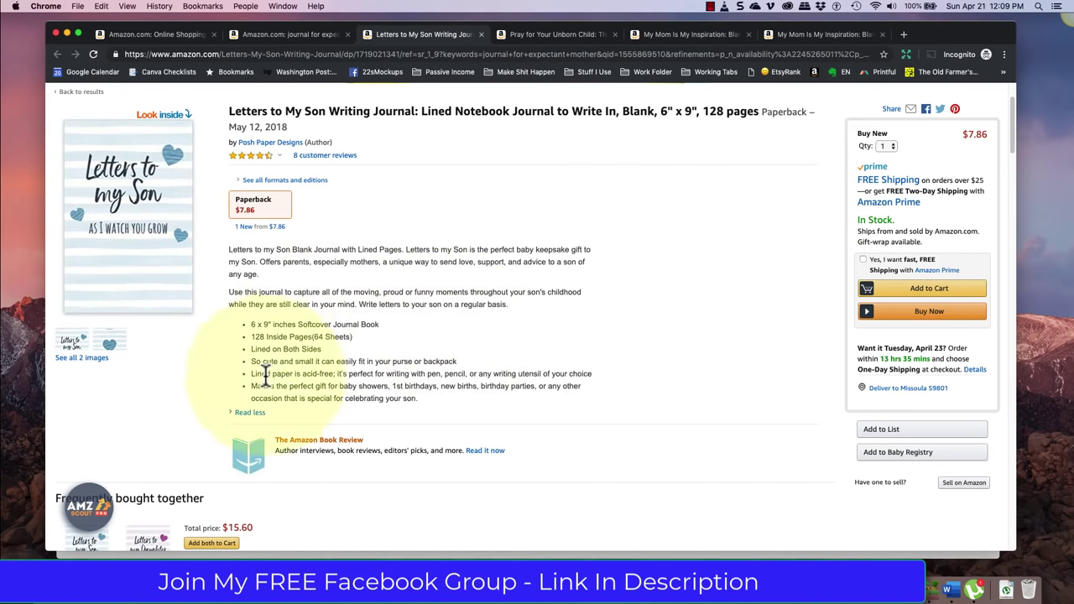
- Compare the product descriptions of "Pray for Your Unborn Child" and "My Mom Is My Inspiration", ending on the prayer journal's page
{"action": "left_click", "coordinate": [519, 34]}
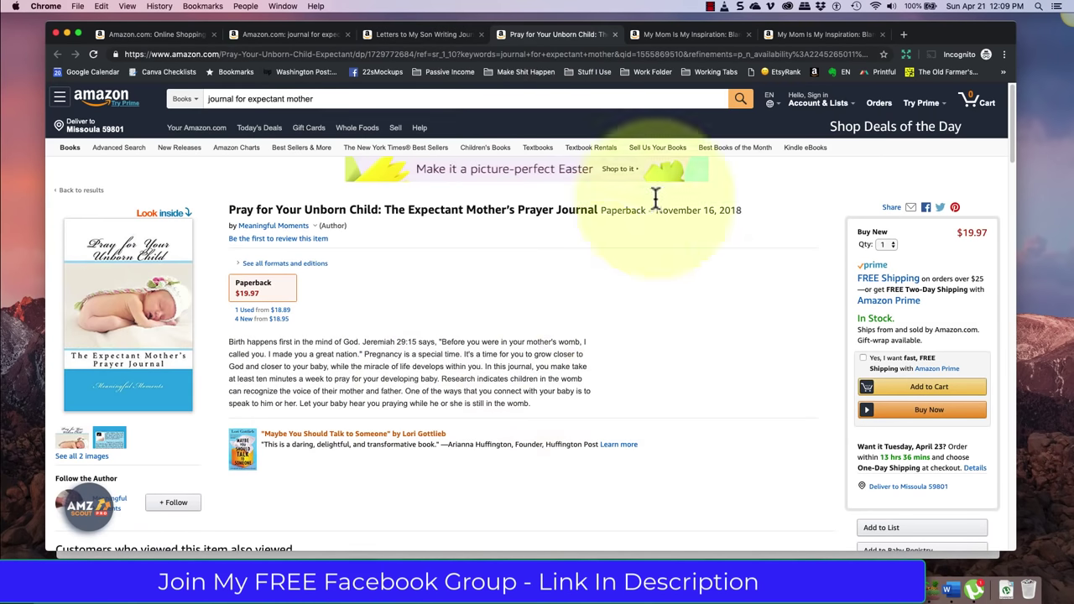
{"action": "left_click", "coordinate": [687, 33]}
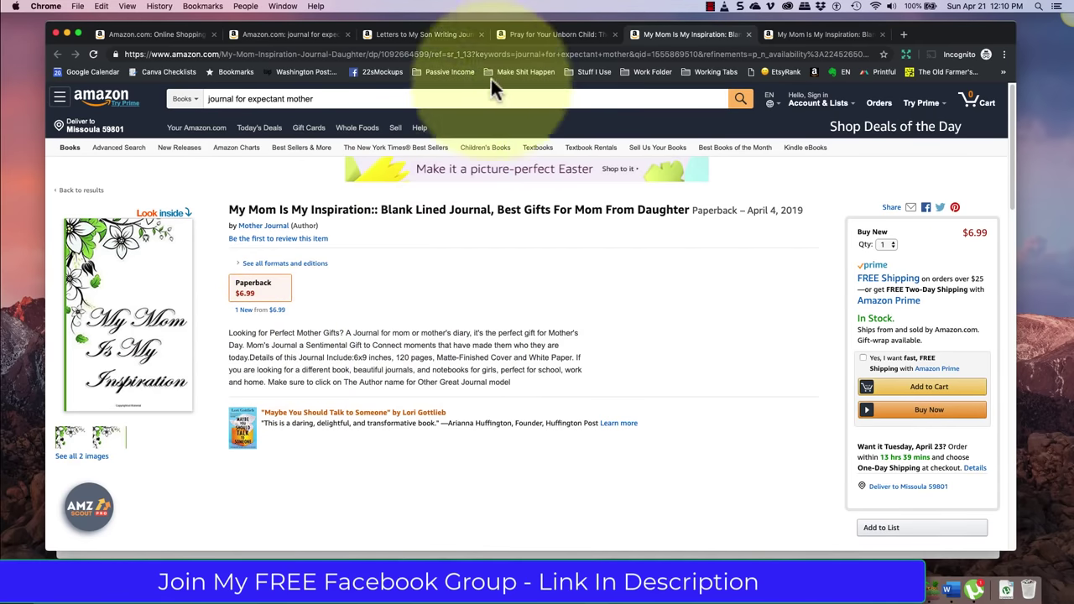
{"action": "left_click", "coordinate": [559, 33]}
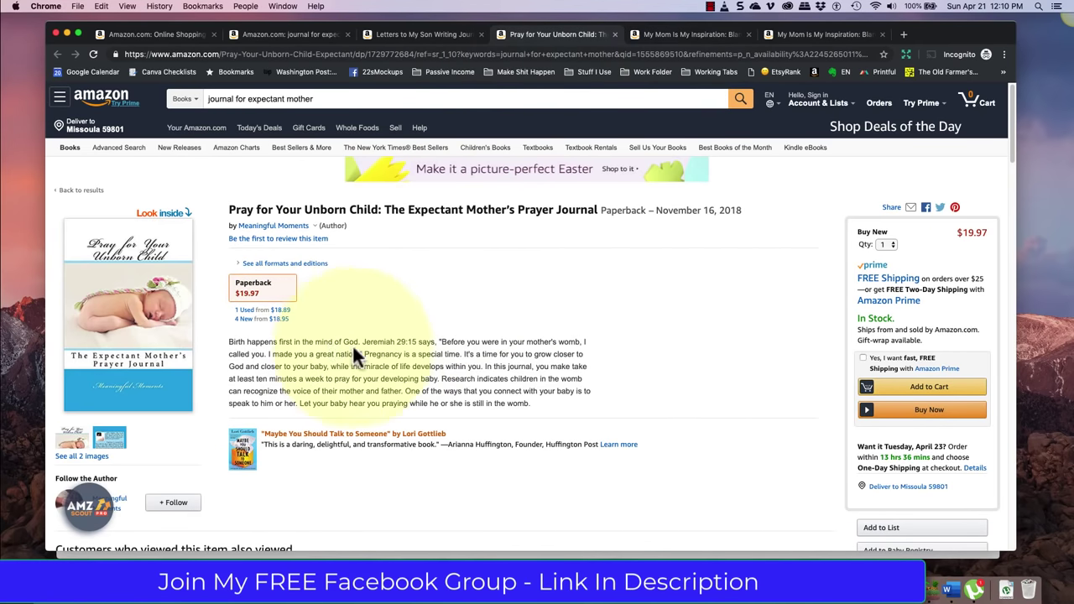